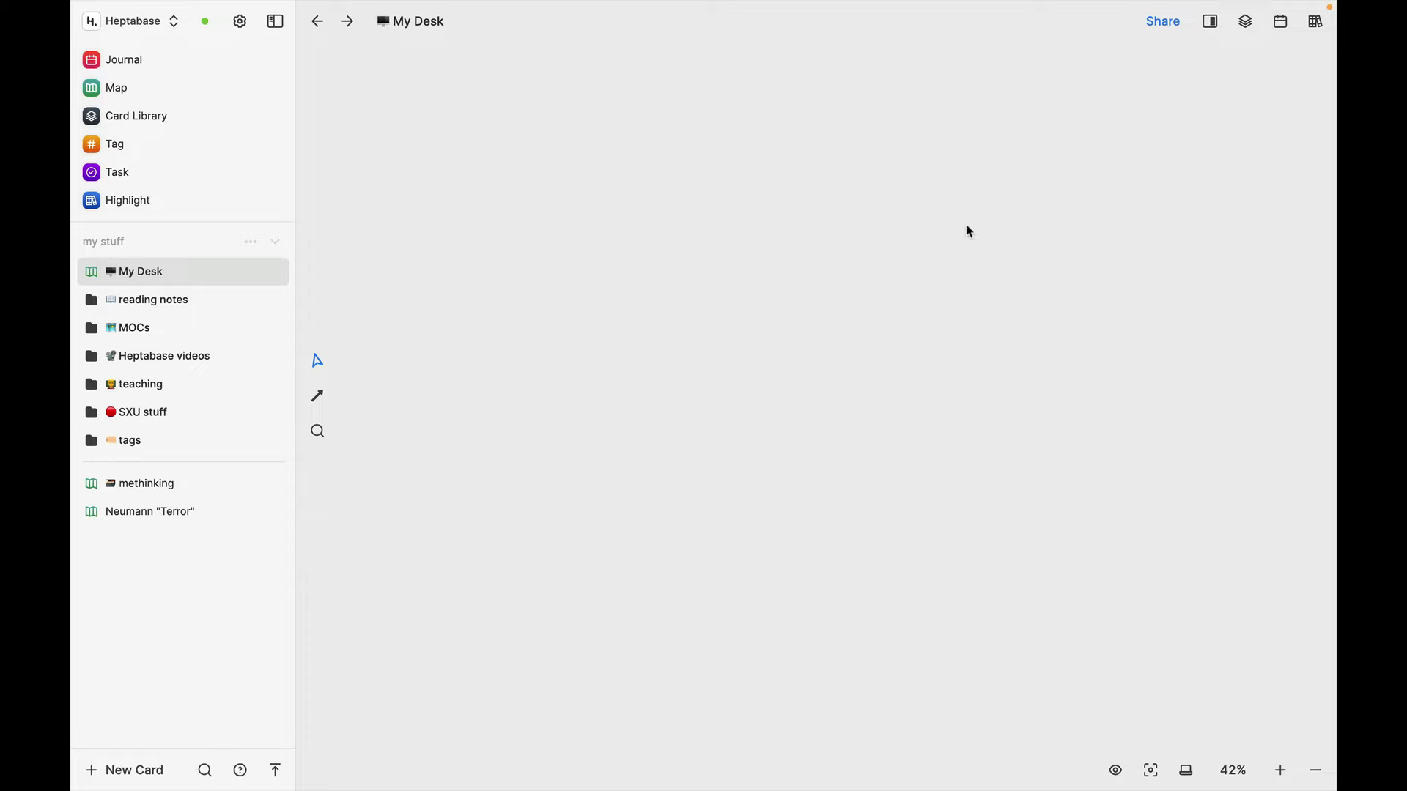
# Drag the Austerity article's wartime-interventions highlight onto My Desk, close the highlights list, and shift the card right
pyautogui.click(1318, 22)
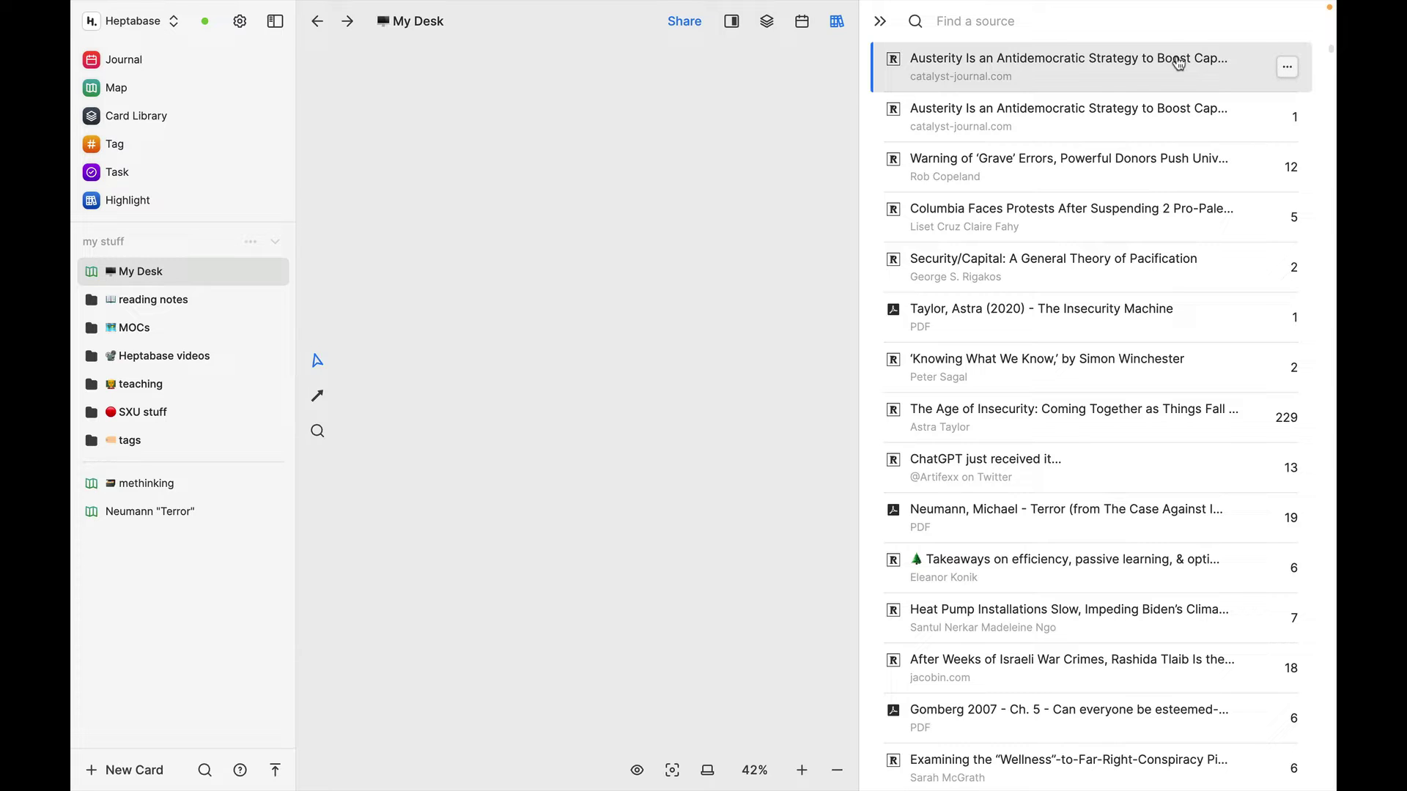
pyautogui.click(1177, 62)
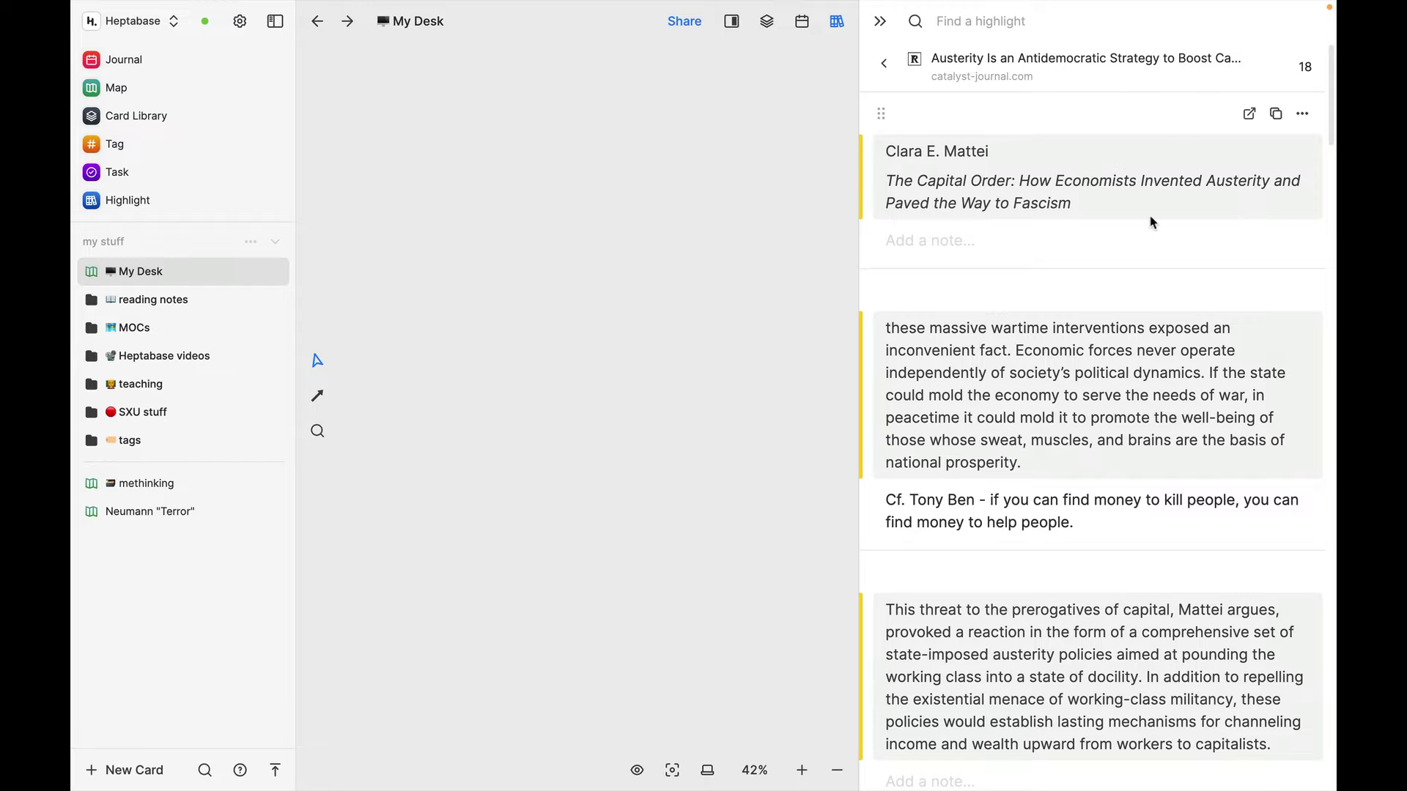
pyautogui.scroll(-3, 1152, 220)
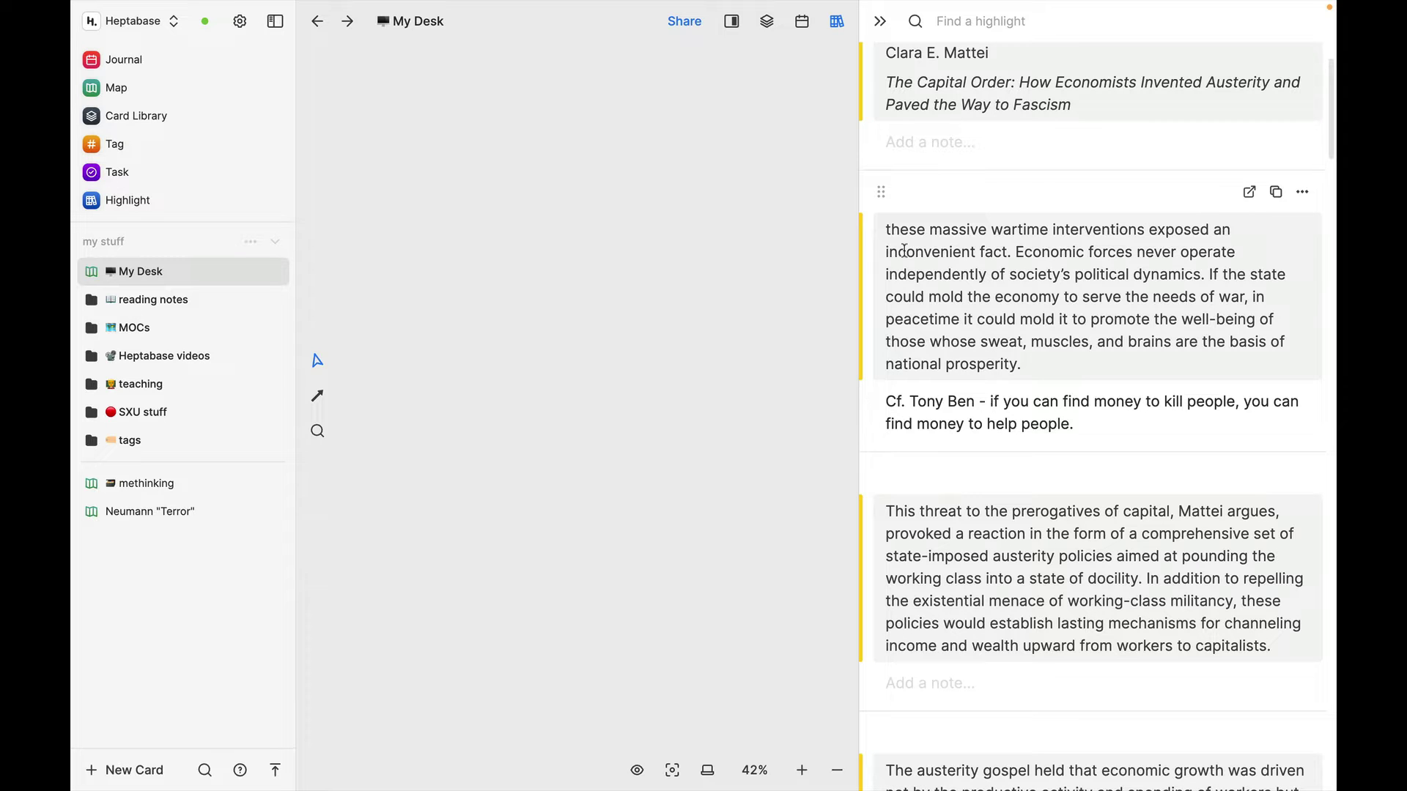
pyautogui.moveTo(881, 192); pyautogui.dragTo(638, 302)
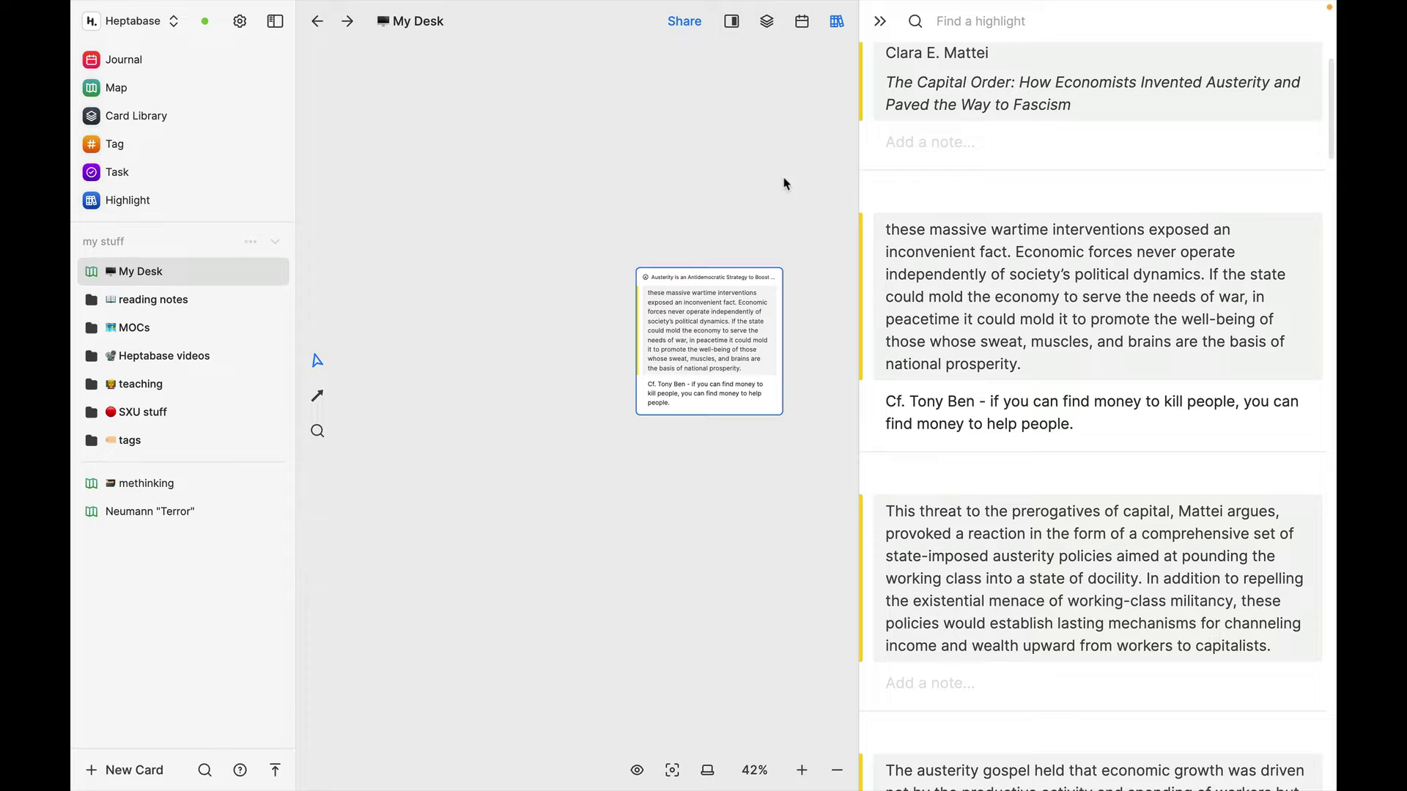
pyautogui.click(881, 22)
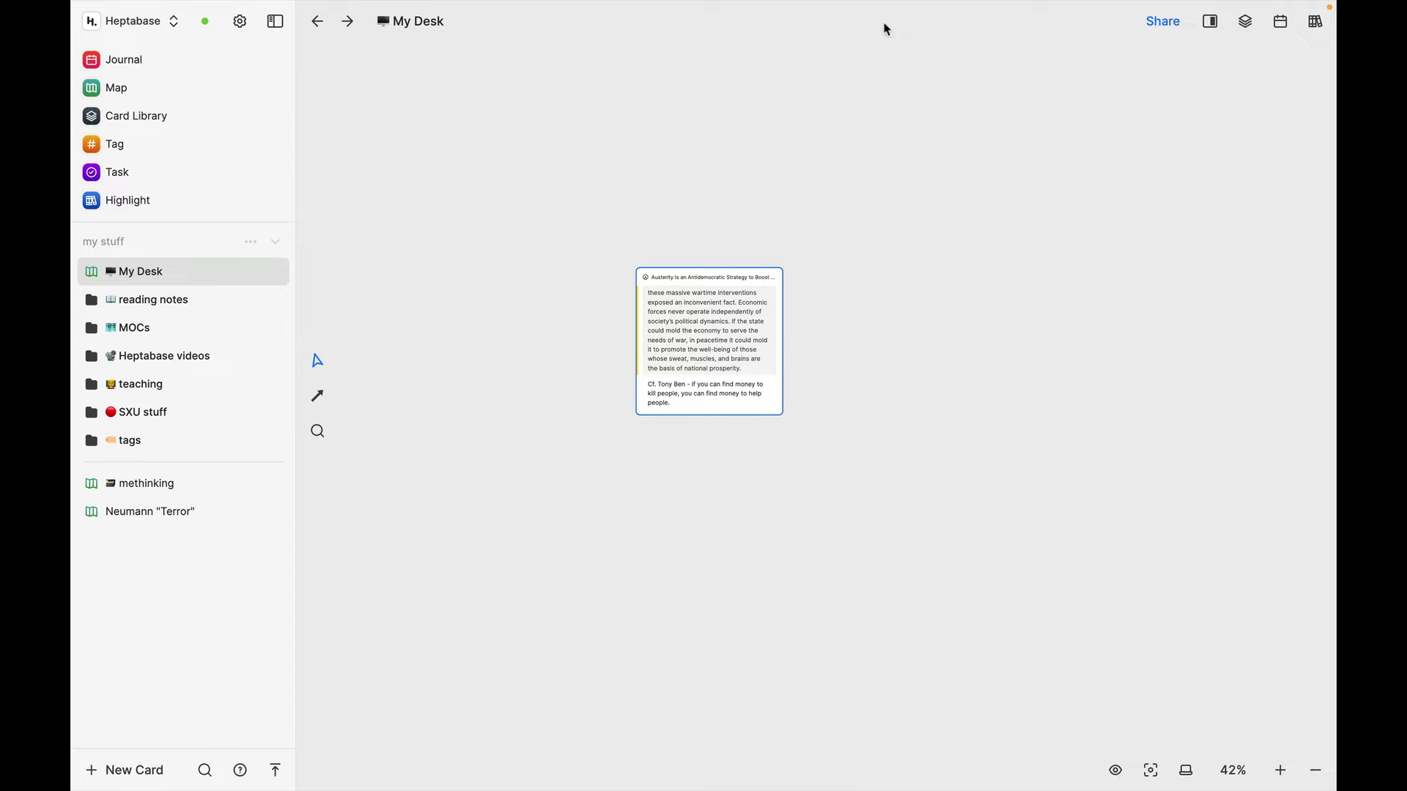
pyautogui.moveTo(721, 279); pyautogui.dragTo(945, 288)
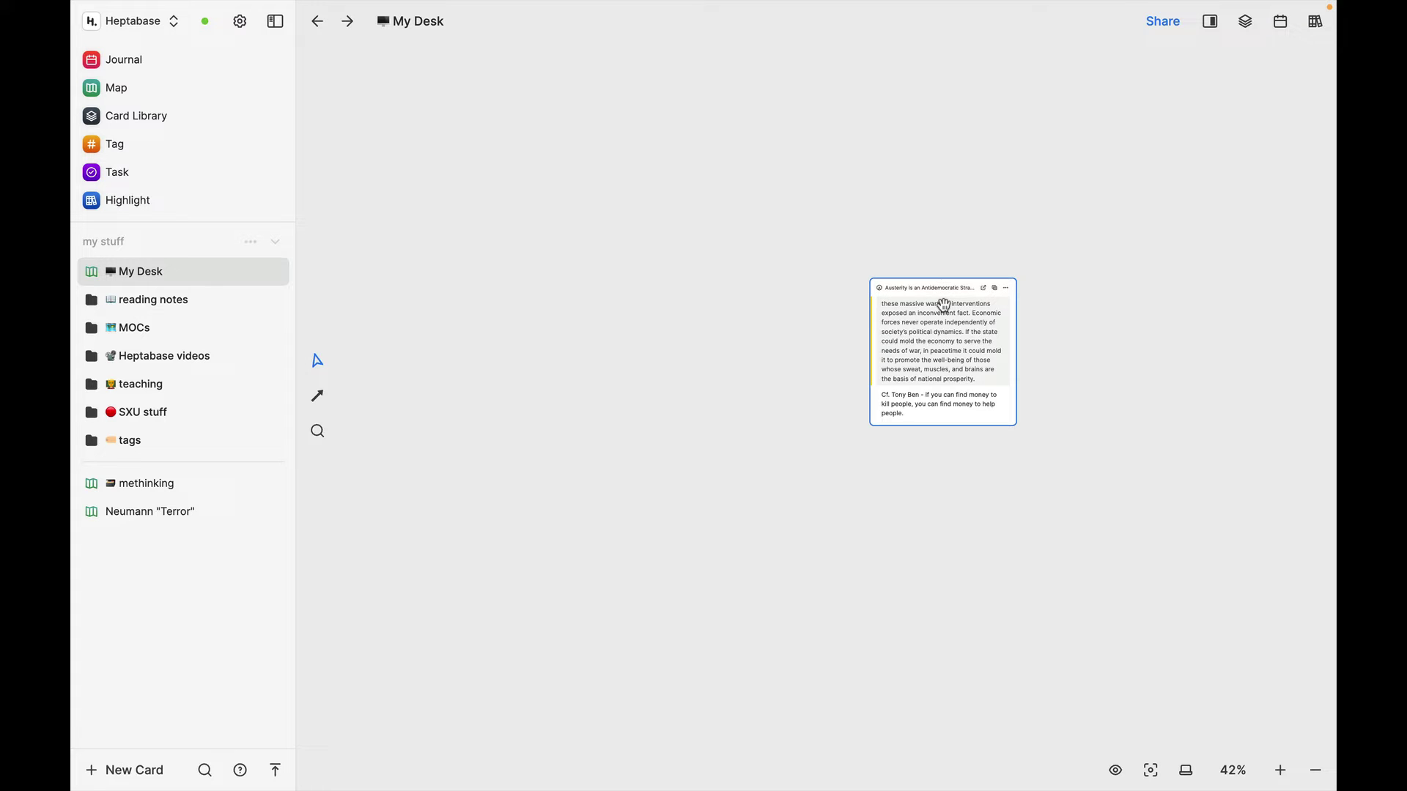
pyautogui.scroll(10, 944, 305)
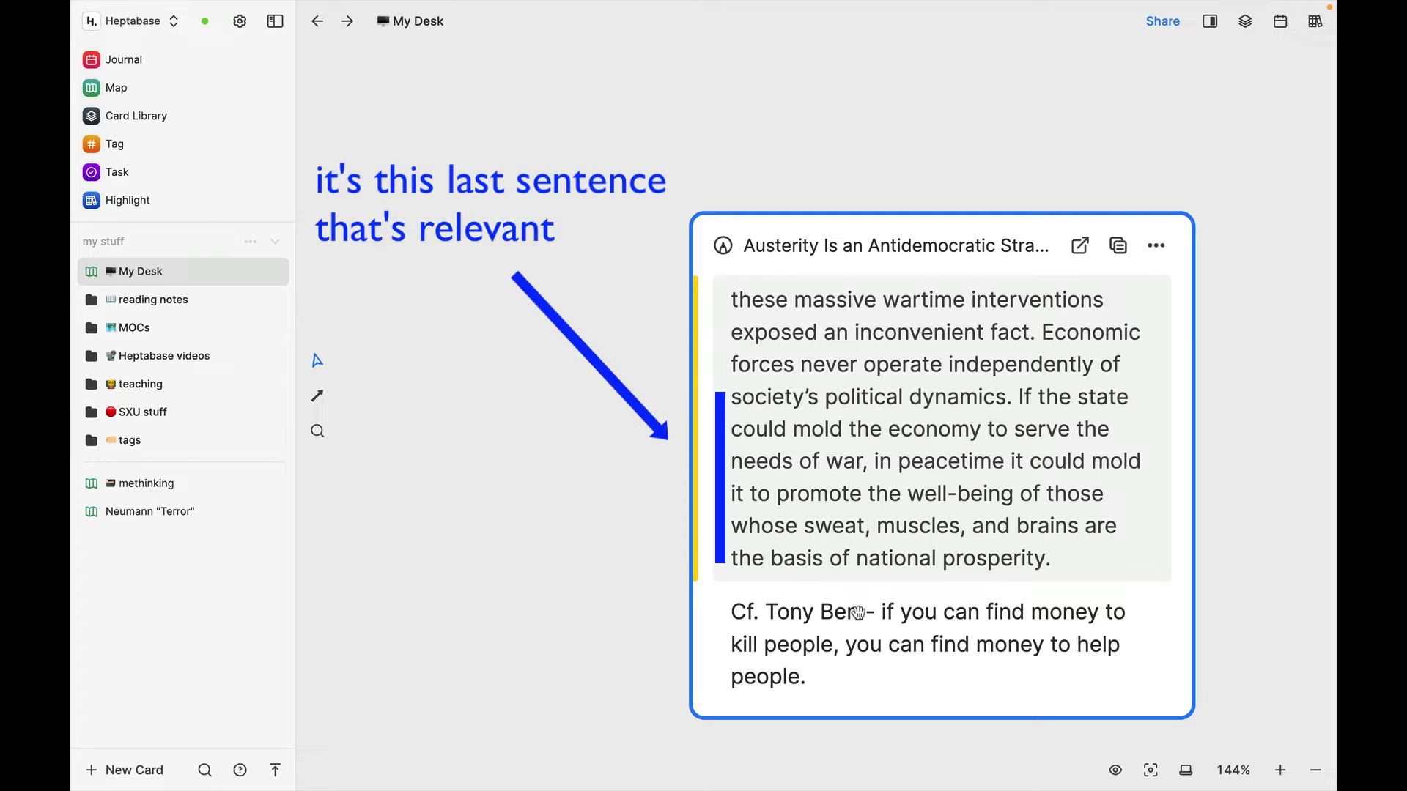
# Add the missing 'n' to the surname in the highlight's note, then collapse the left sidebar
pyautogui.click(857, 612)
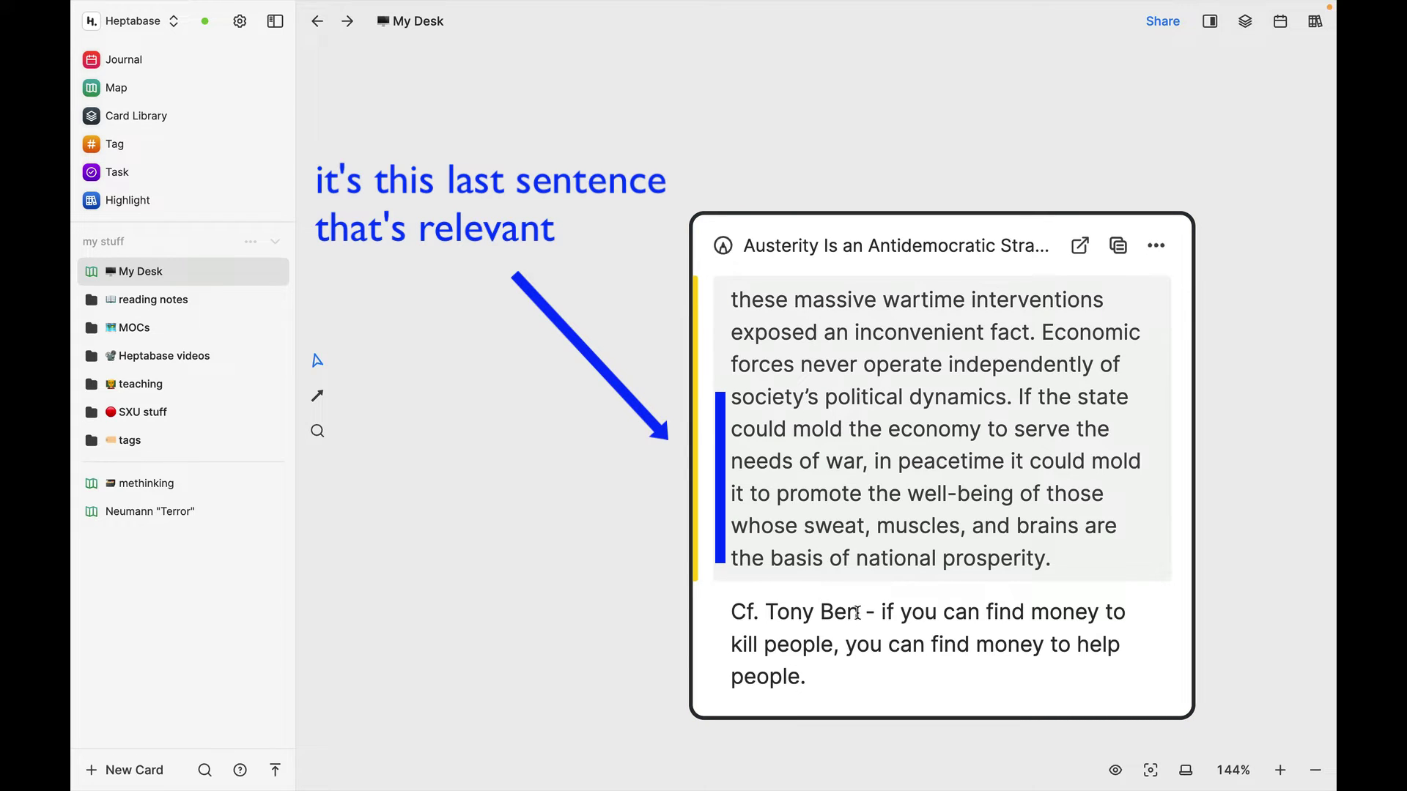
pyautogui.write('n')
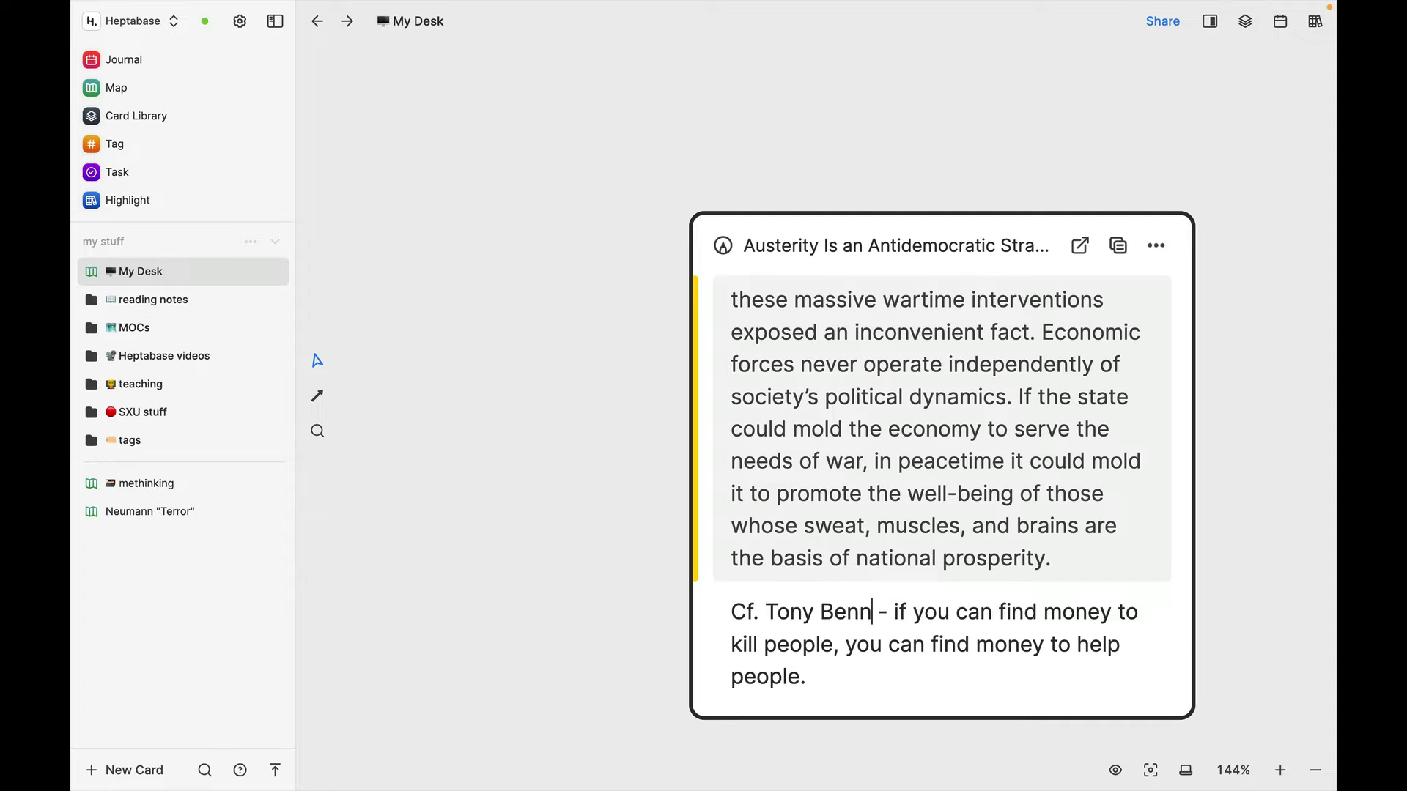
pyautogui.scroll(-2, 504, 482)
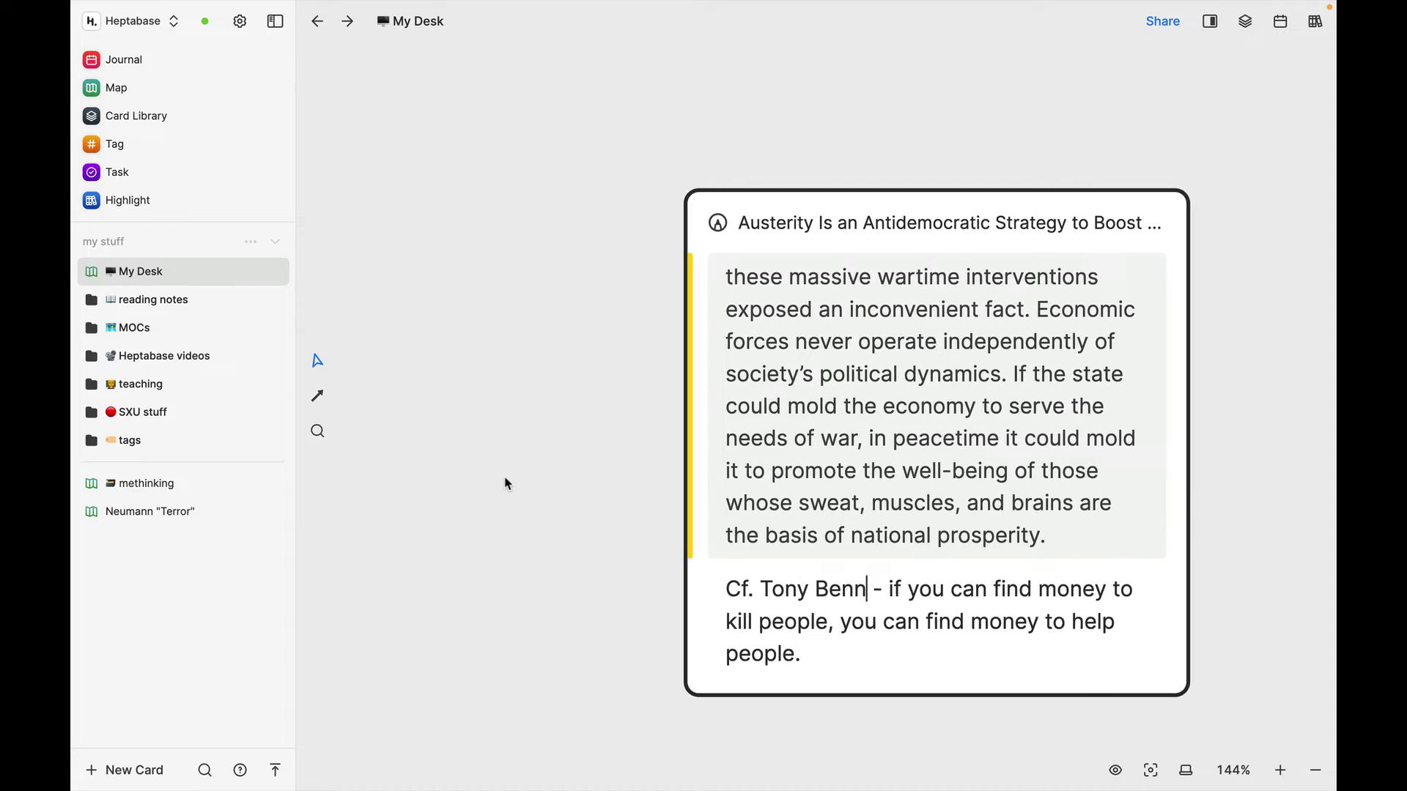
pyautogui.hscroll(-3, 504, 482)
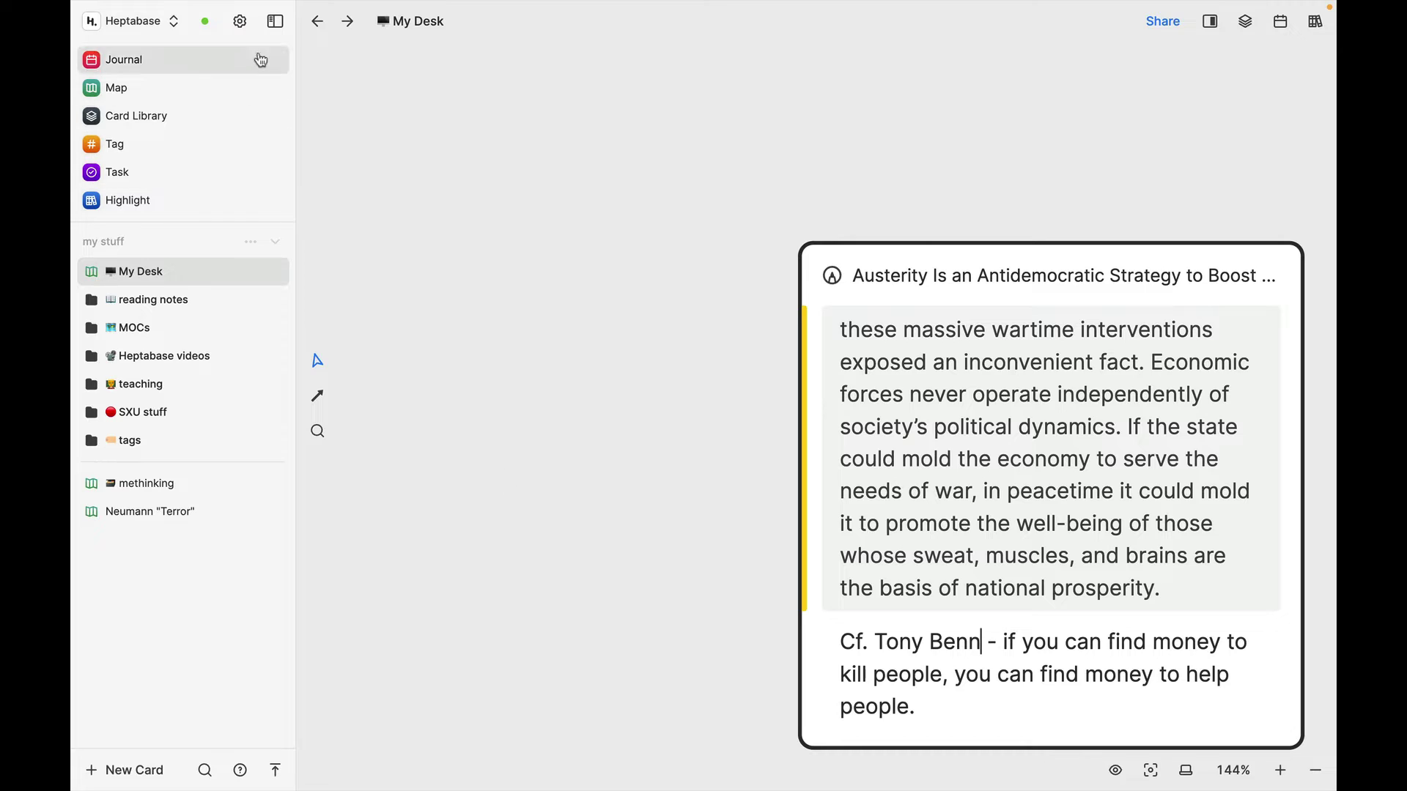
pyautogui.click(275, 21)
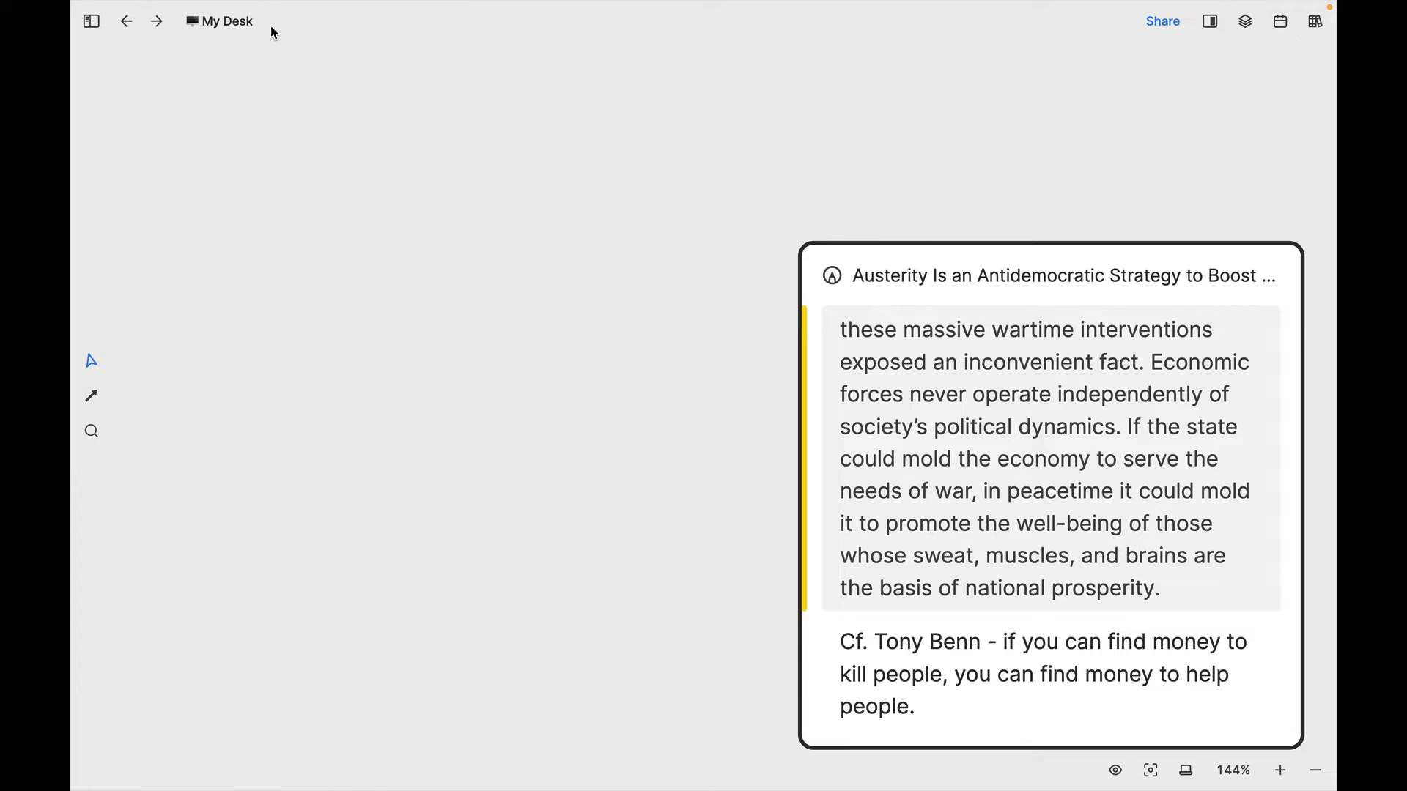
# Create a card titled '🟢 money to kill vs. money to help' and move it left of the highlight card
pyautogui.doubleClick(325, 334)
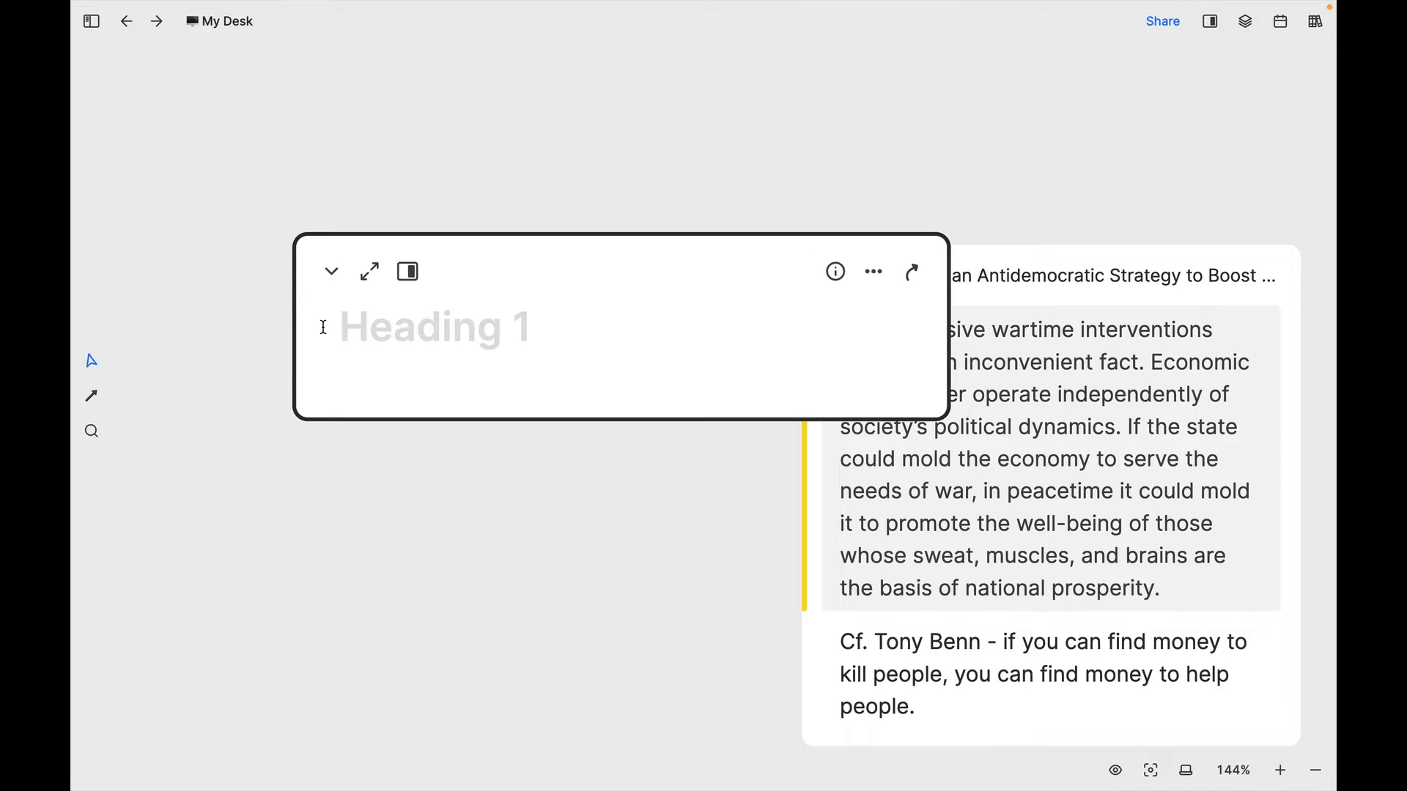
pyautogui.click(600, 246)
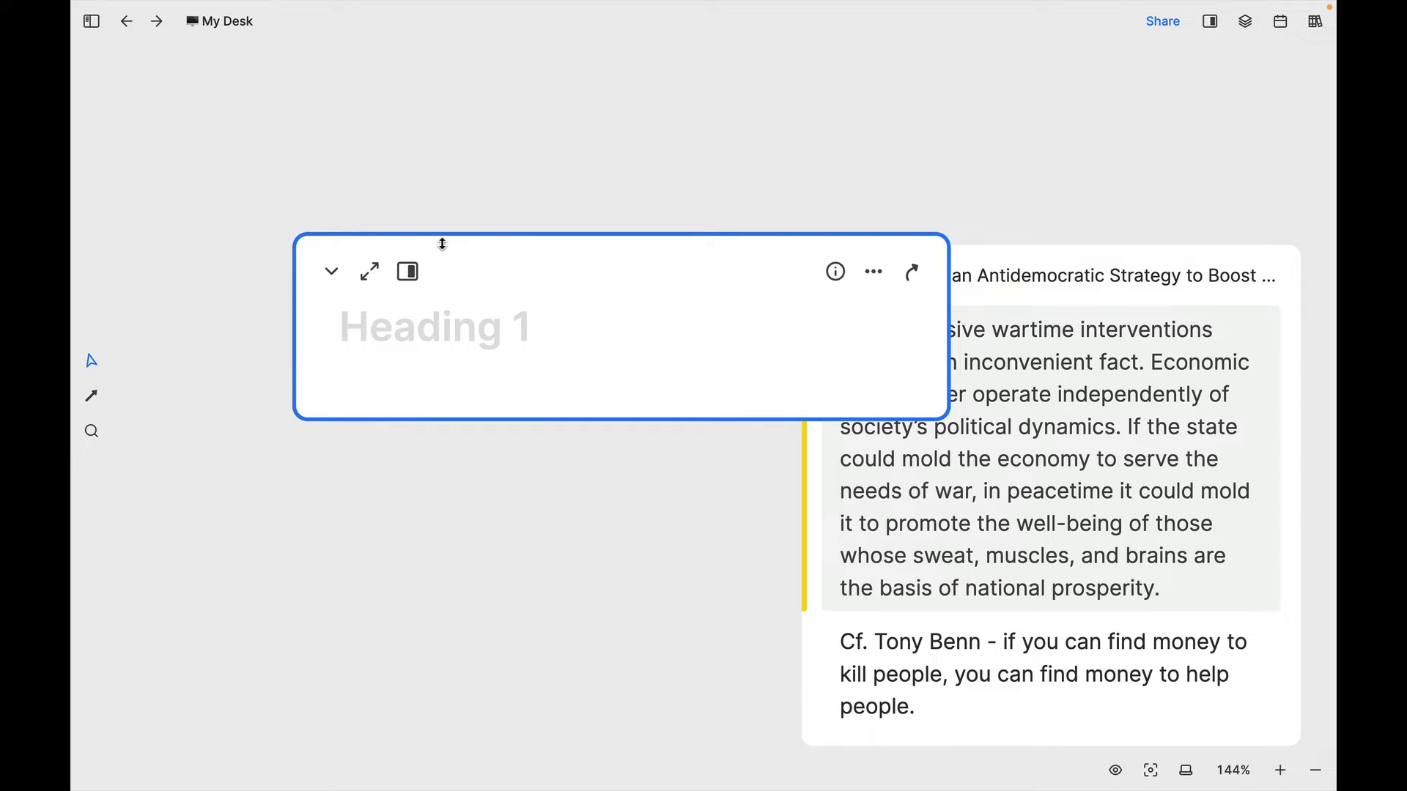
pyautogui.click(395, 342)
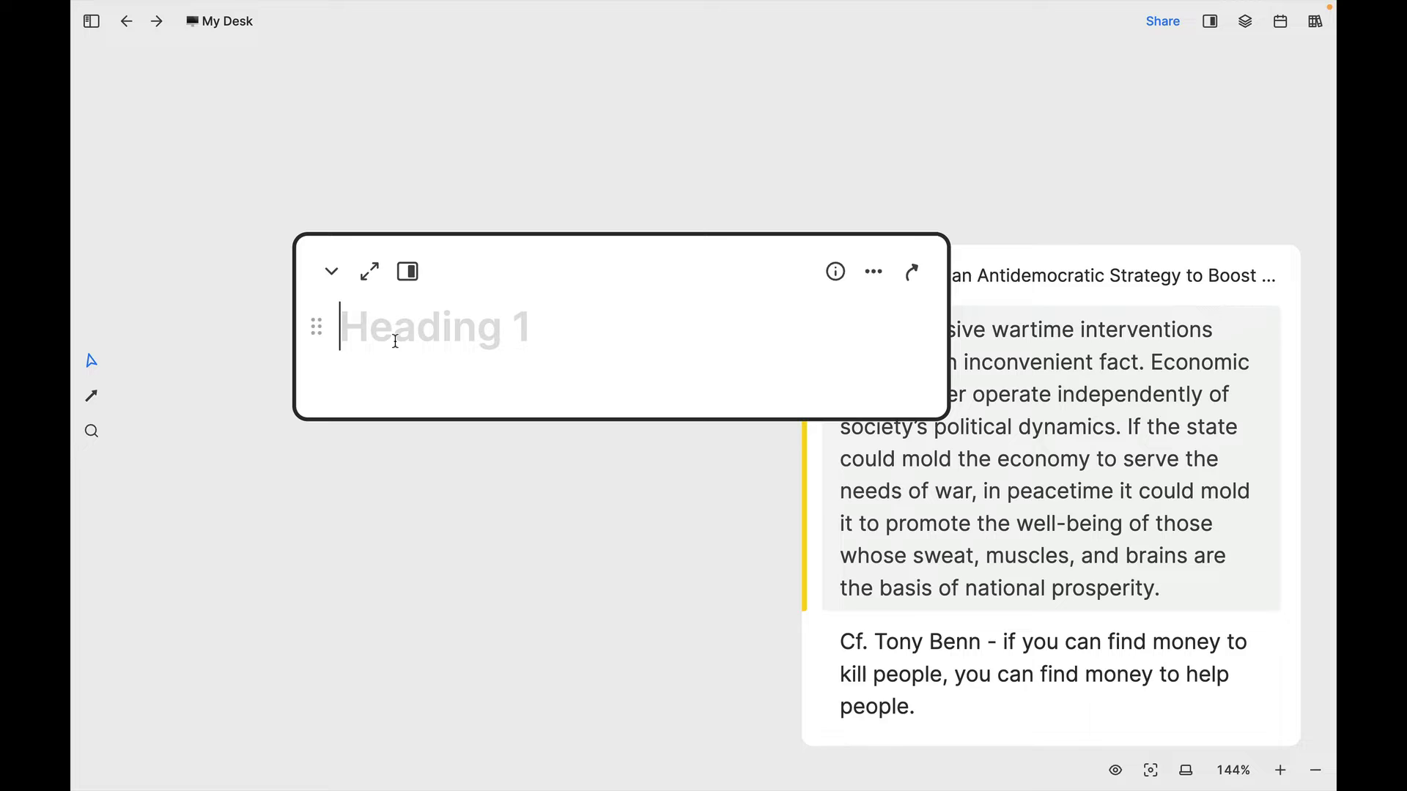
pyautogui.write('🟢')
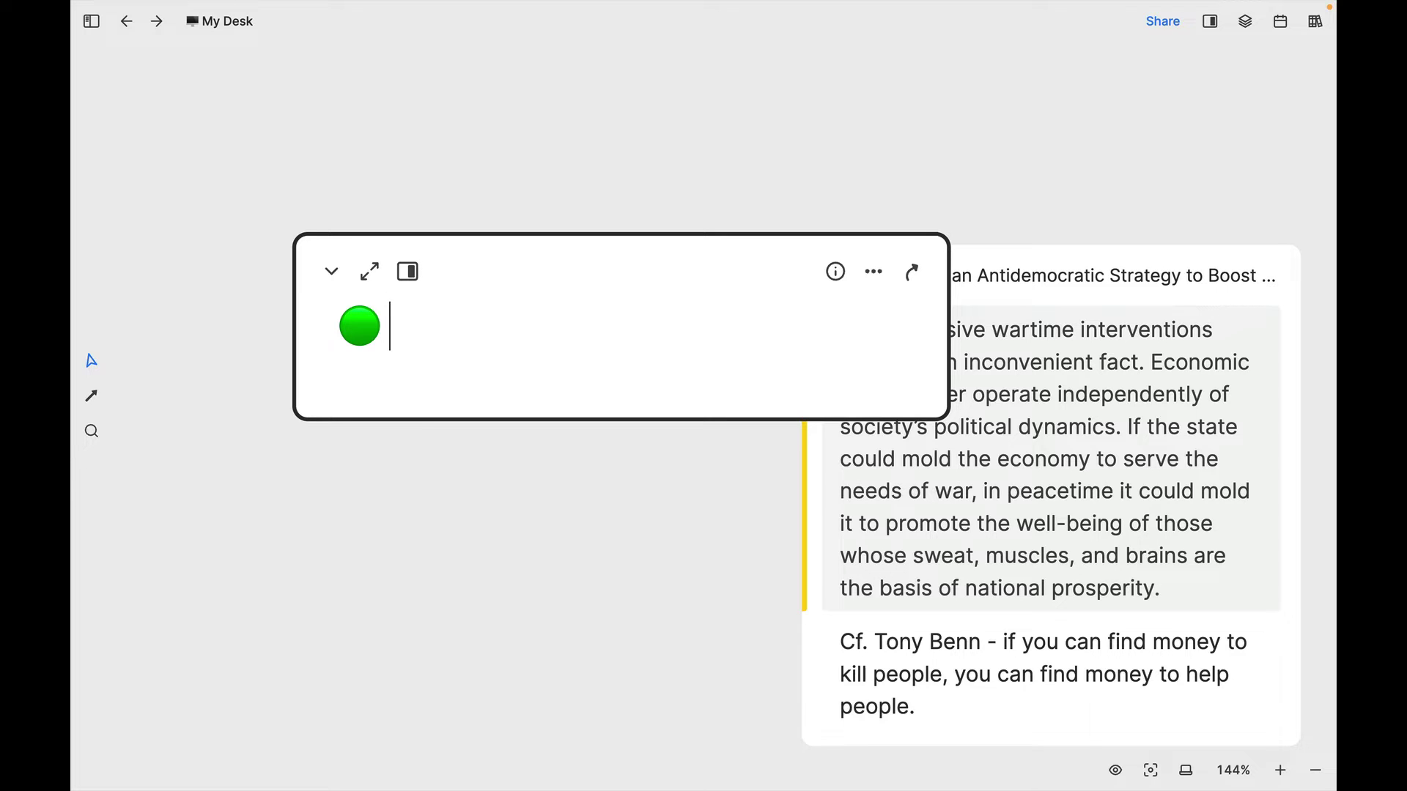
pyautogui.write('money to k')
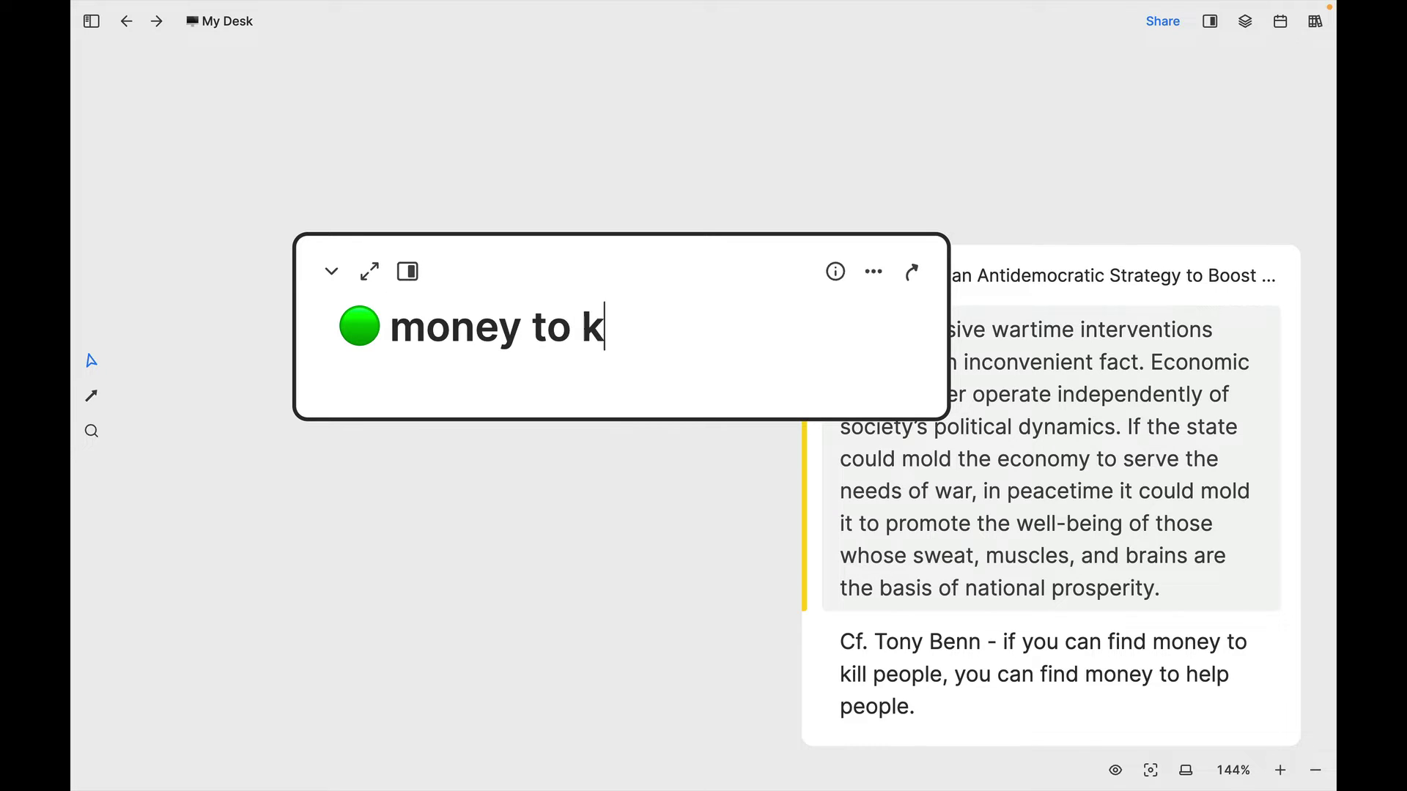
pyautogui.write('ill vs. ')
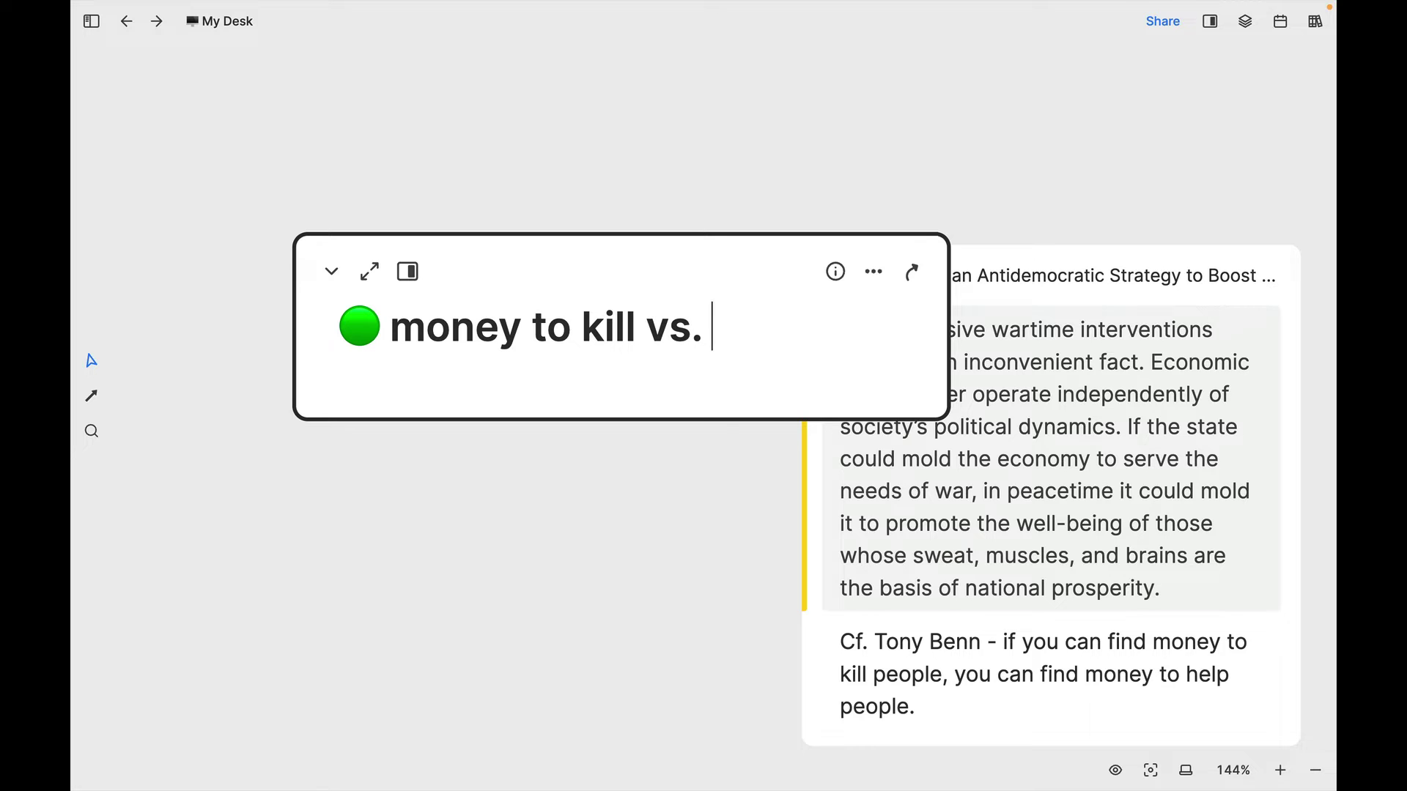
pyautogui.write('money to hel')
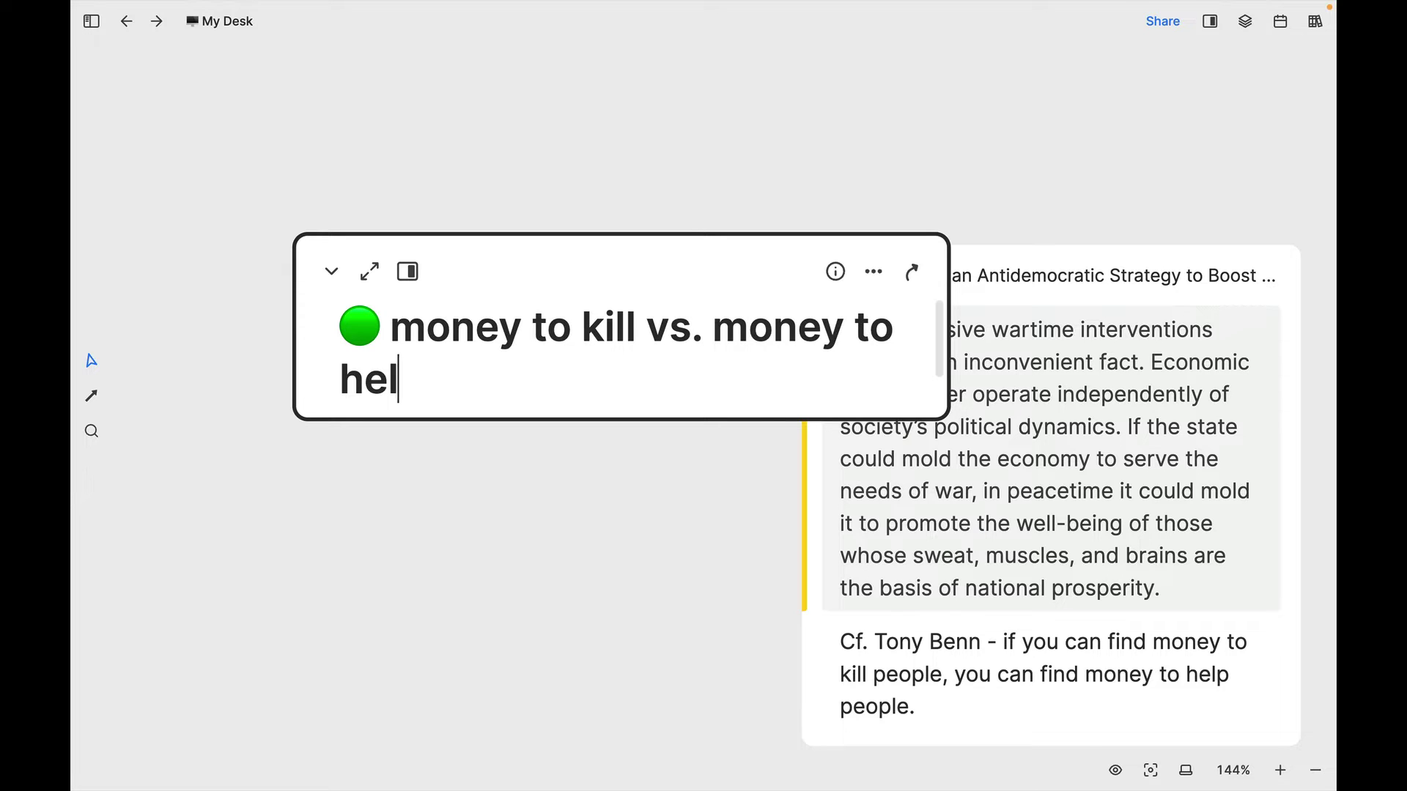
pyautogui.write('p')
pyautogui.click(562, 176)
pyautogui.moveTo(591, 251); pyautogui.dragTo(405, 255)
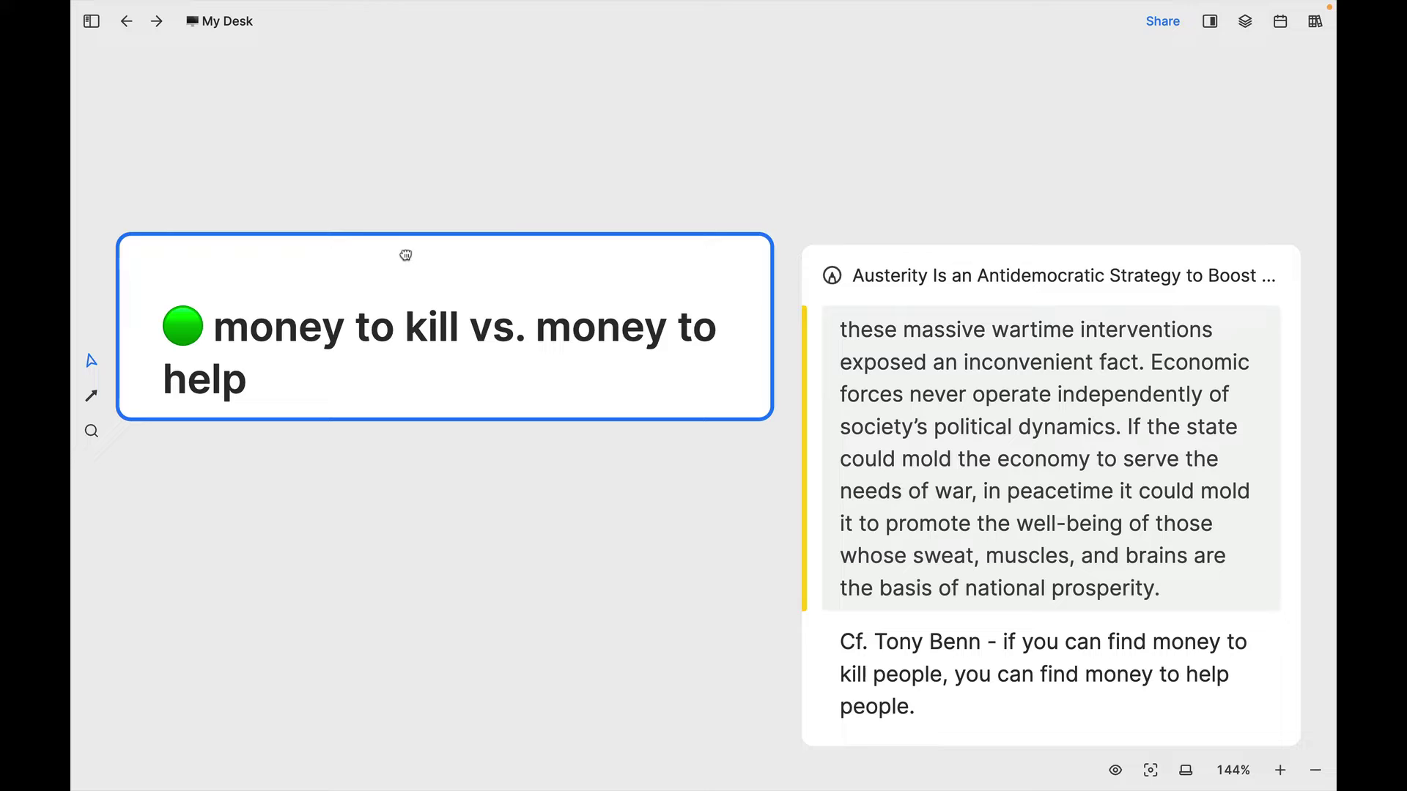
pyautogui.click(348, 386)
# Add headings 'the idea' and 'source quote(s)' under the card title, enlarging the card to fit
pyautogui.press('Return')
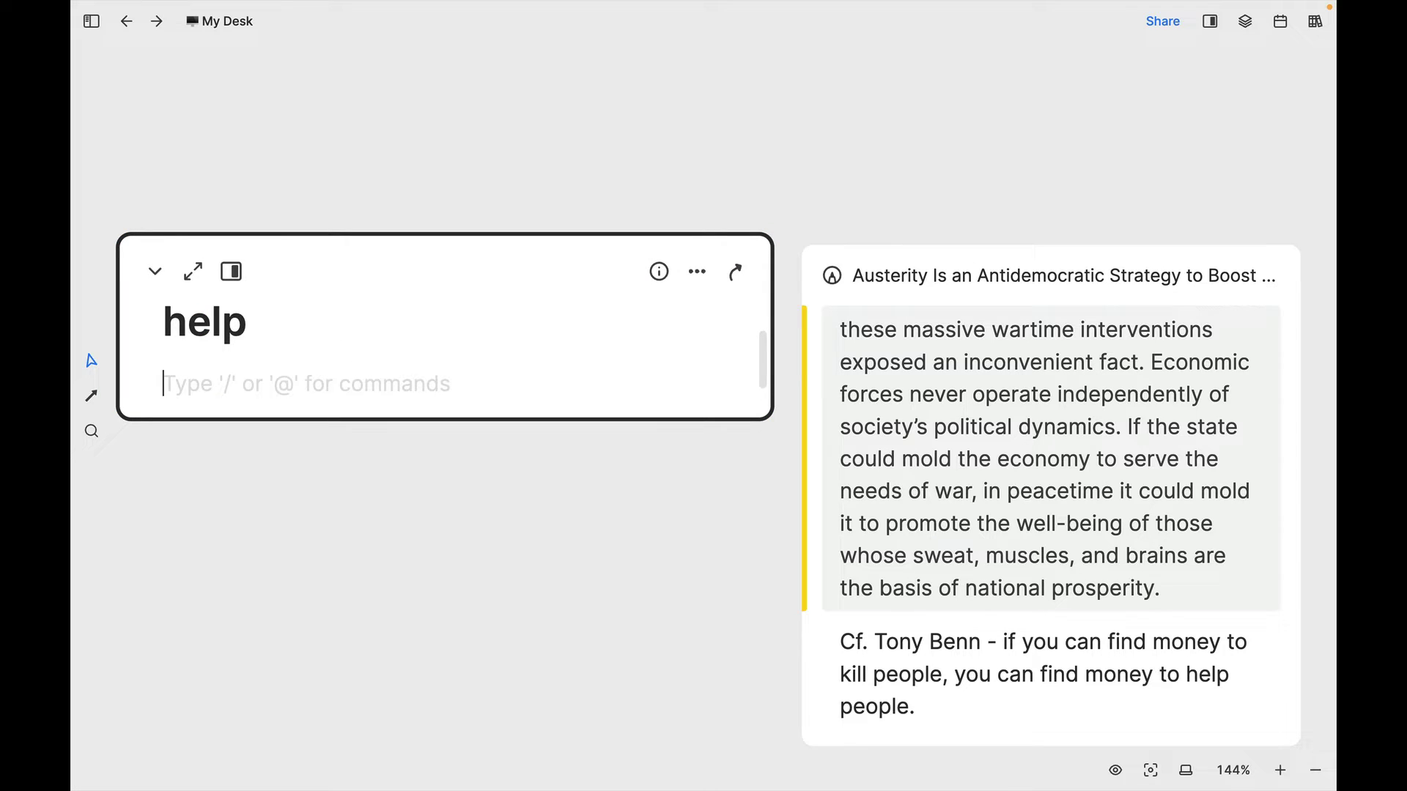
pyautogui.write('##')
pyautogui.press('BackSpace')
pyautogui.write('th')
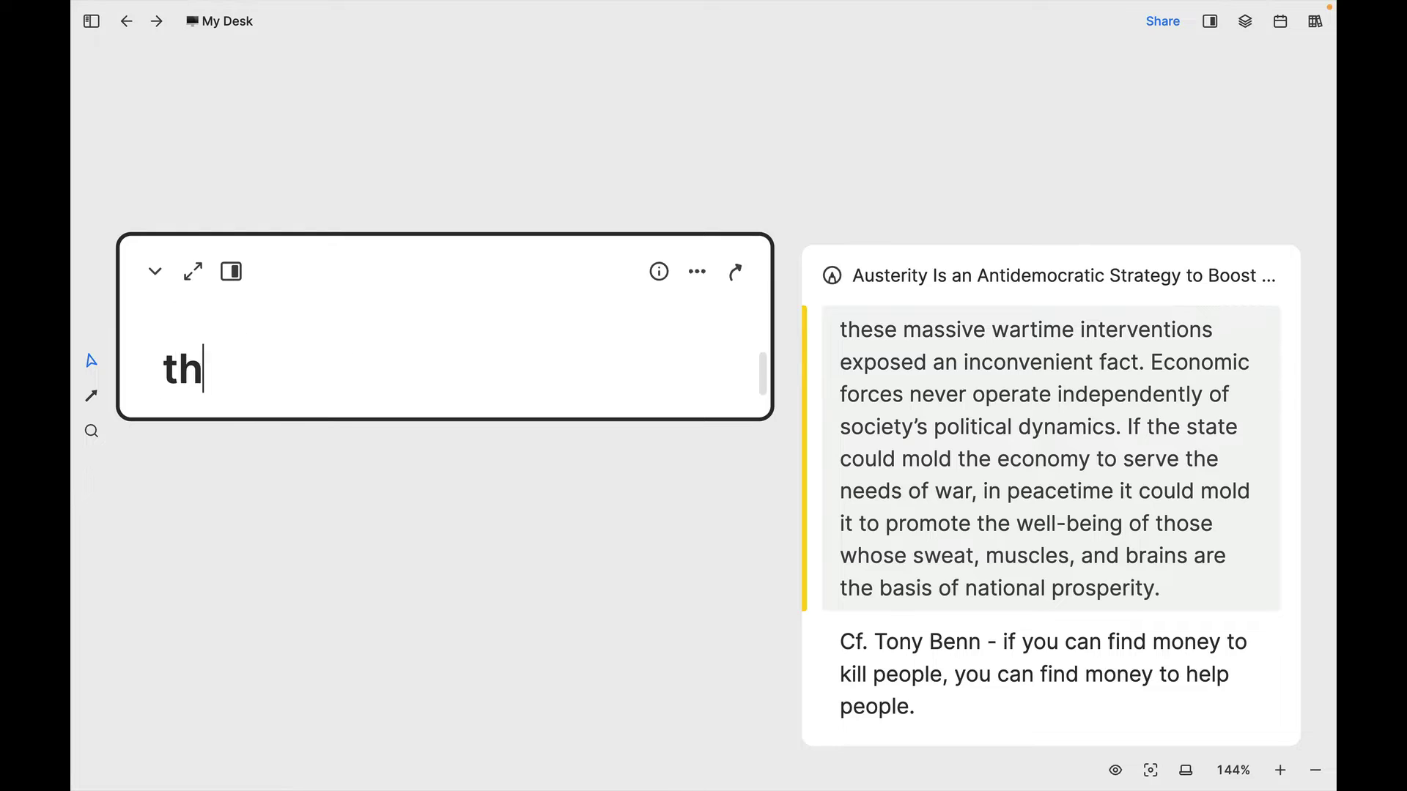
pyautogui.write('e idea')
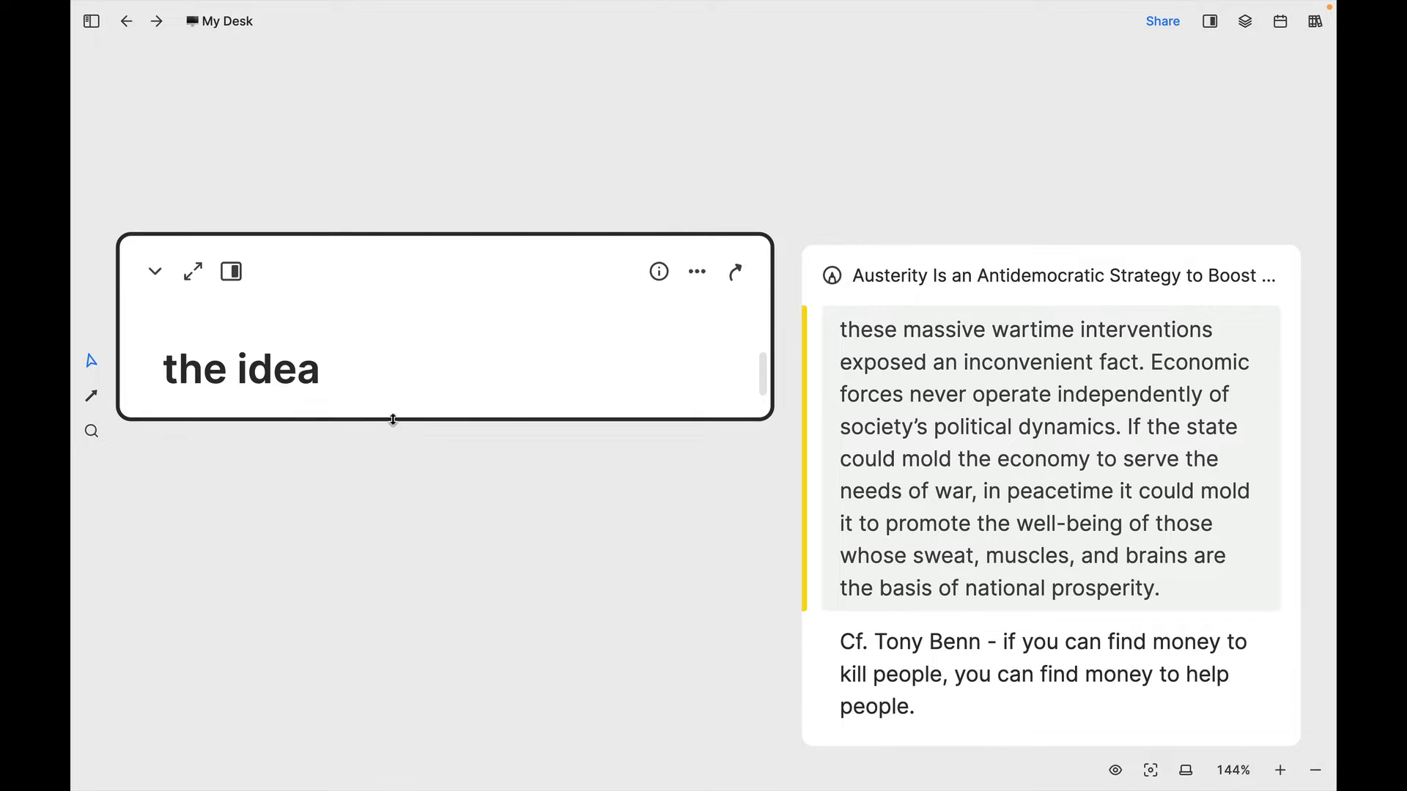
pyautogui.moveTo(392, 419); pyautogui.dragTo(391, 695)
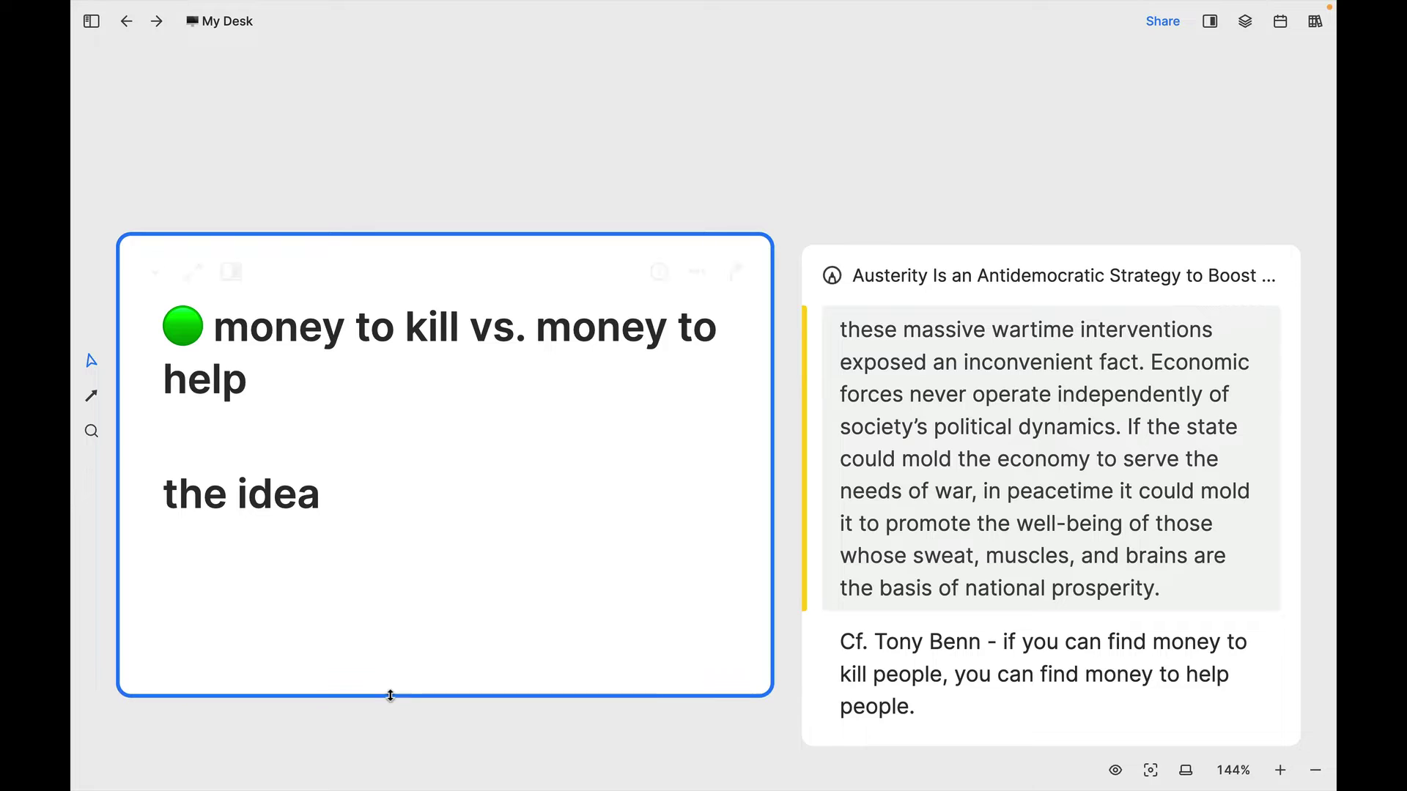
pyautogui.click(358, 511)
pyautogui.press('Return')
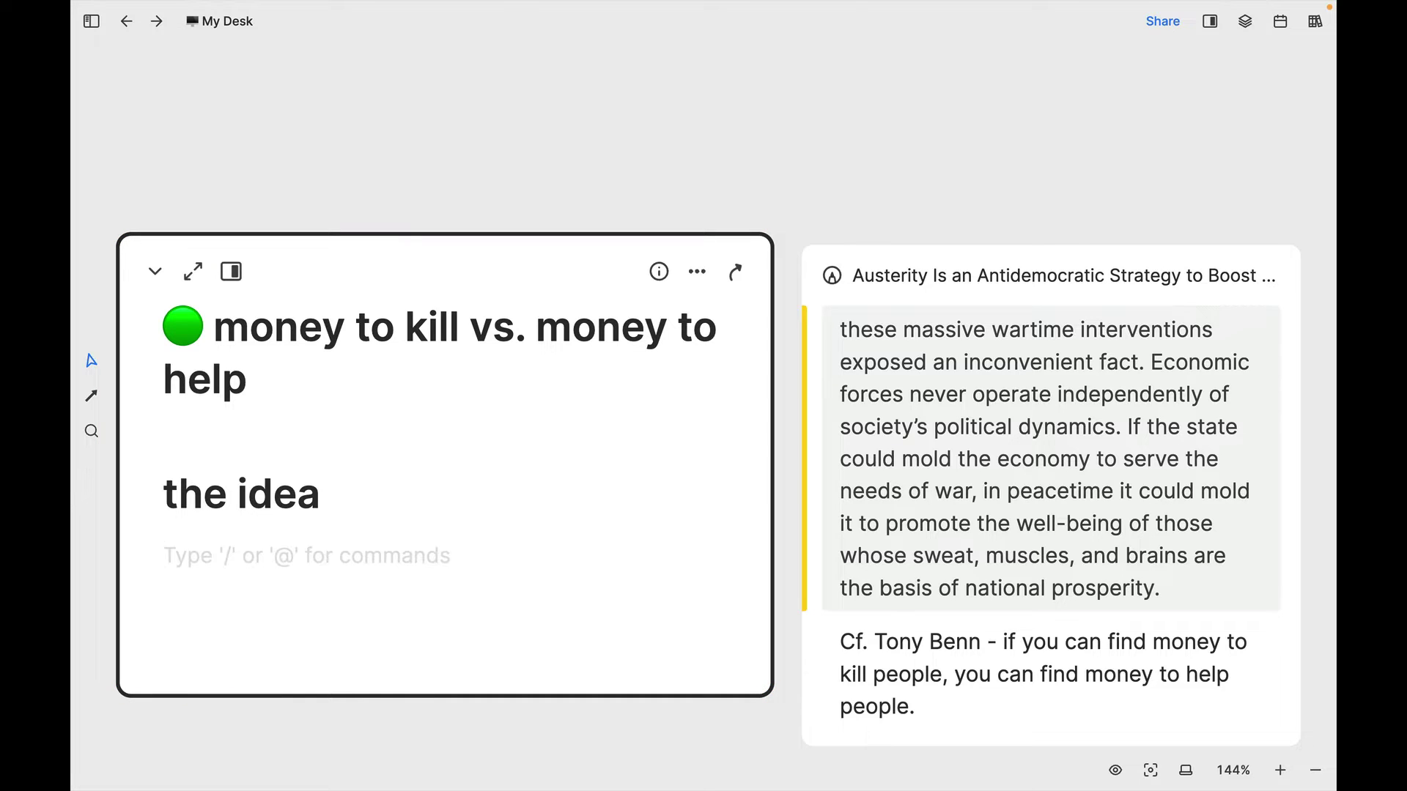
pyautogui.write('## so')
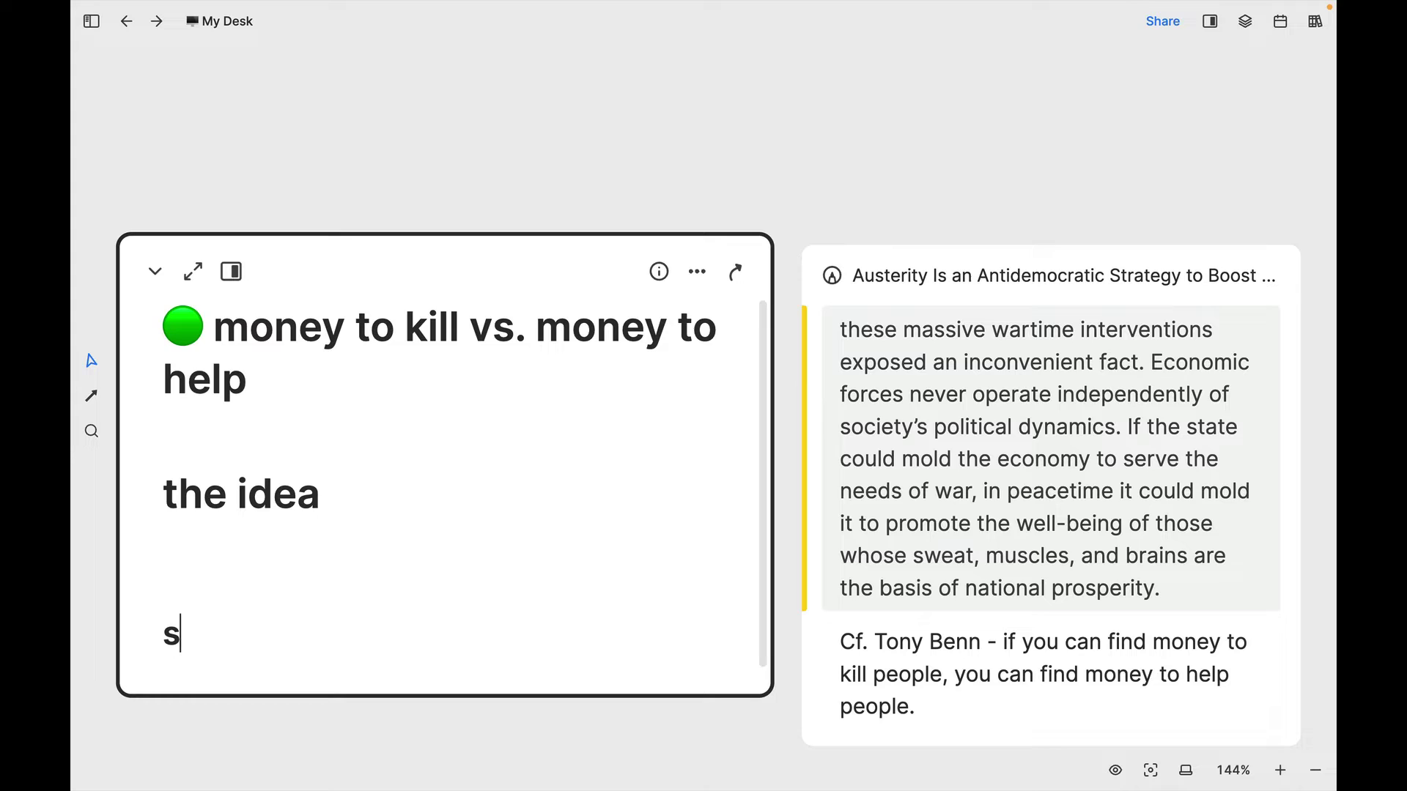
pyautogui.write('urce qu')
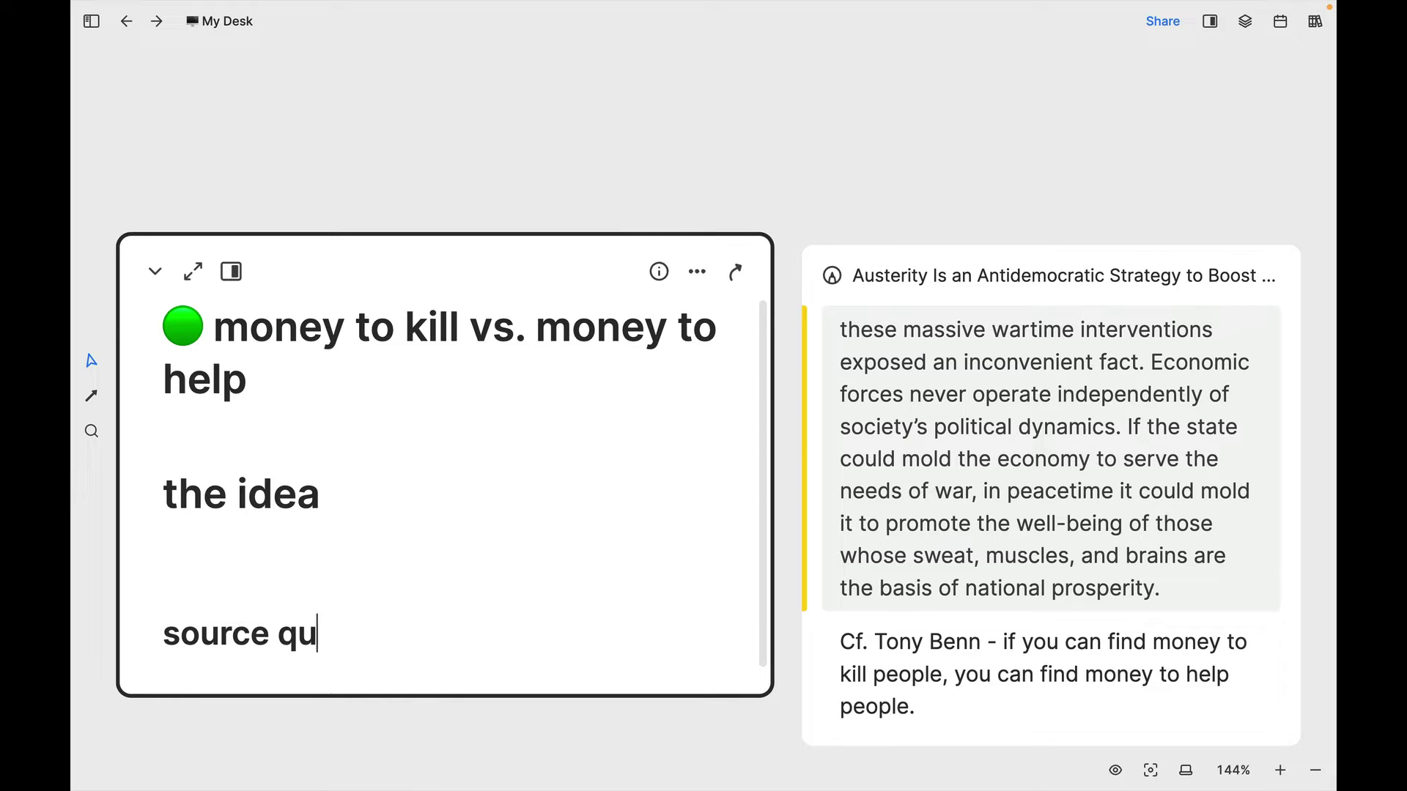
pyautogui.write('ote')
pyautogui.write('(')
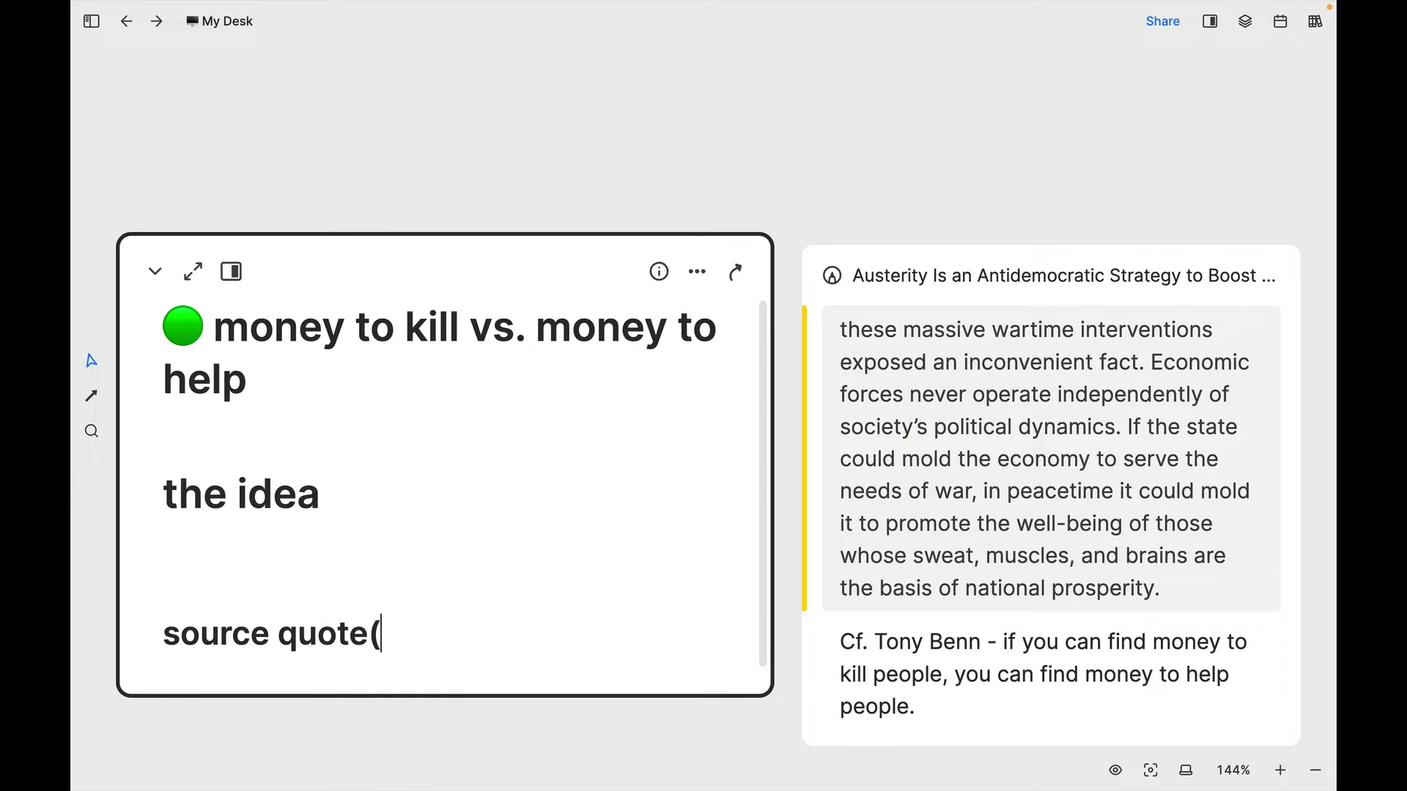
pyautogui.write('s)')
# Write 'Much of the money spent waging war could instead help people via social programs…' ending 'spend on wars.'
pyautogui.click(318, 546)
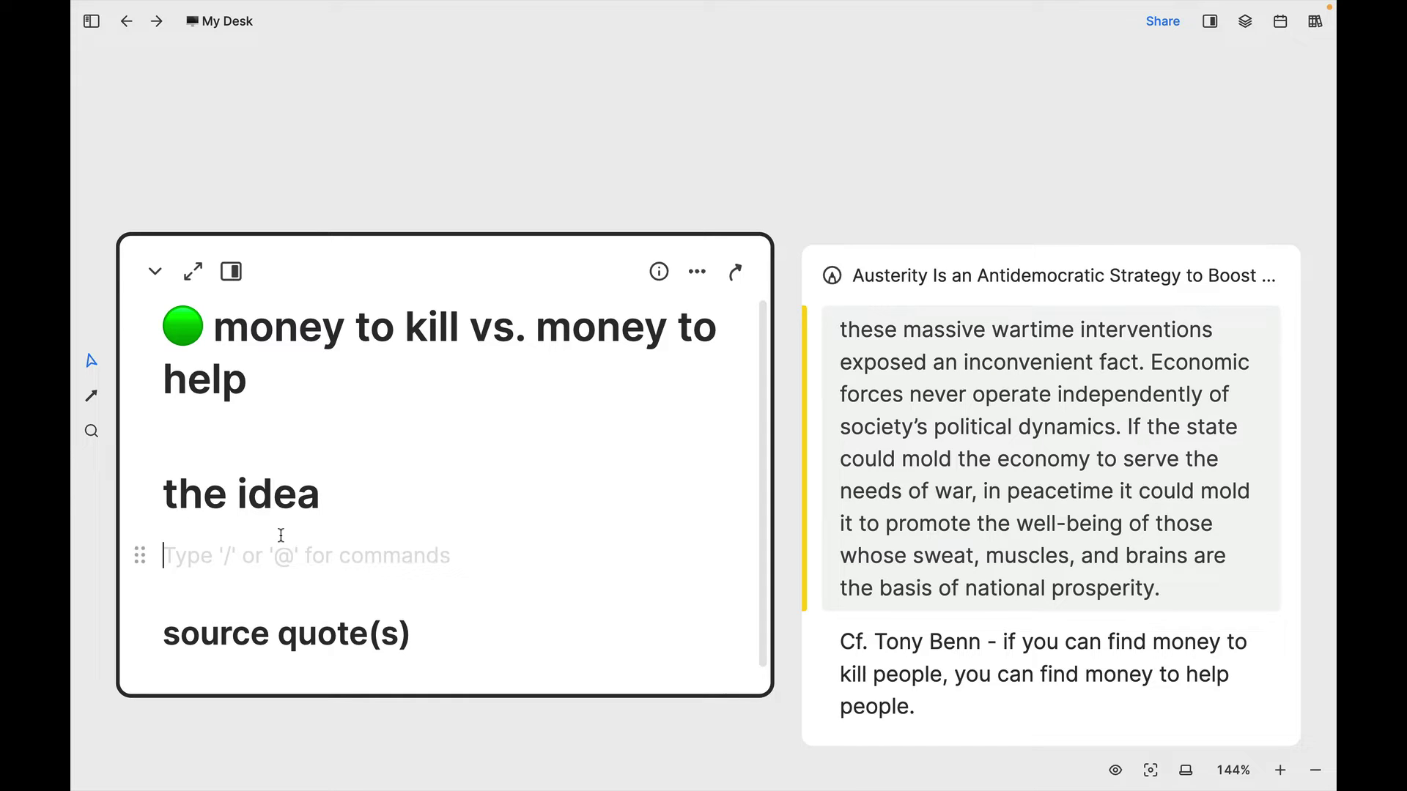
pyautogui.write('Much of the money that is spent')
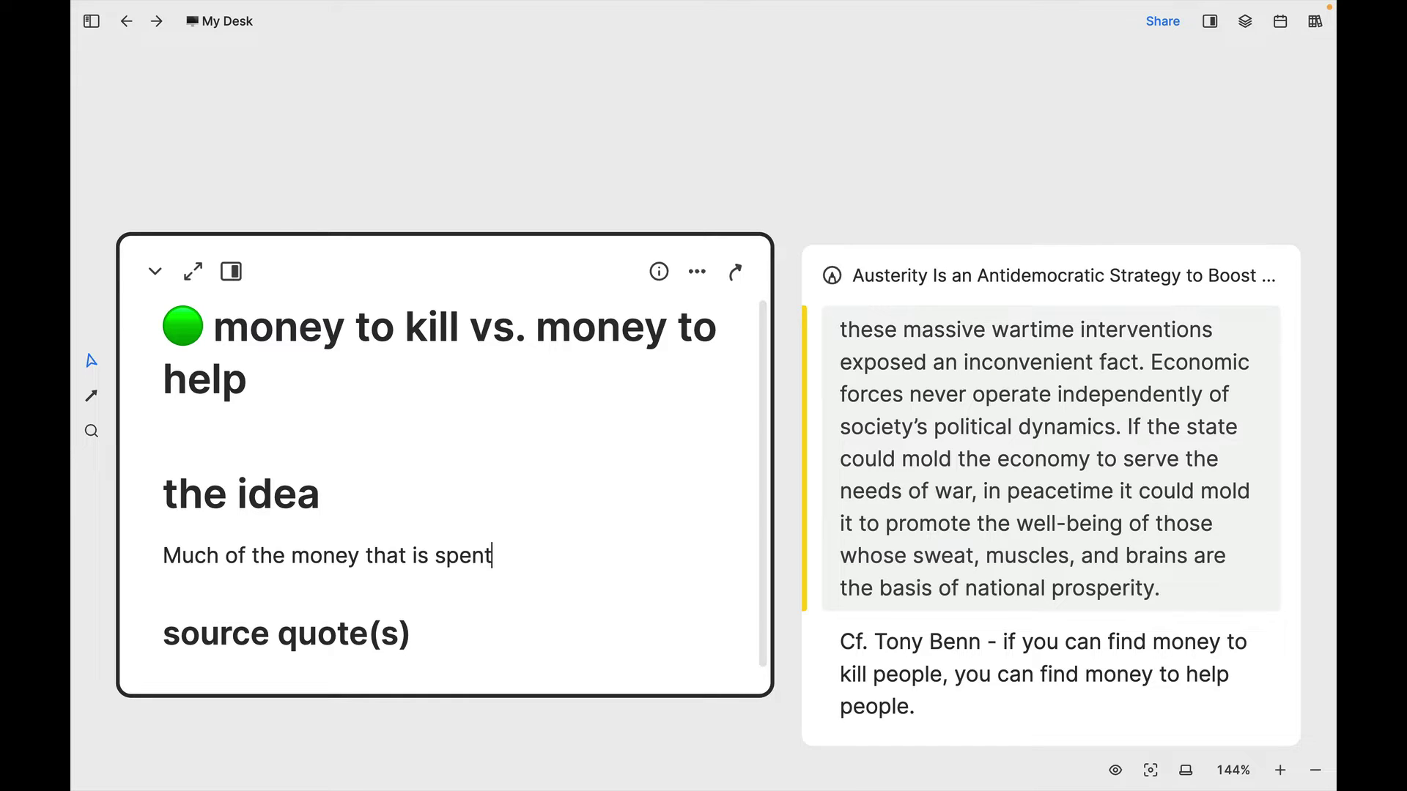
pyautogui.write(' waging war cou')
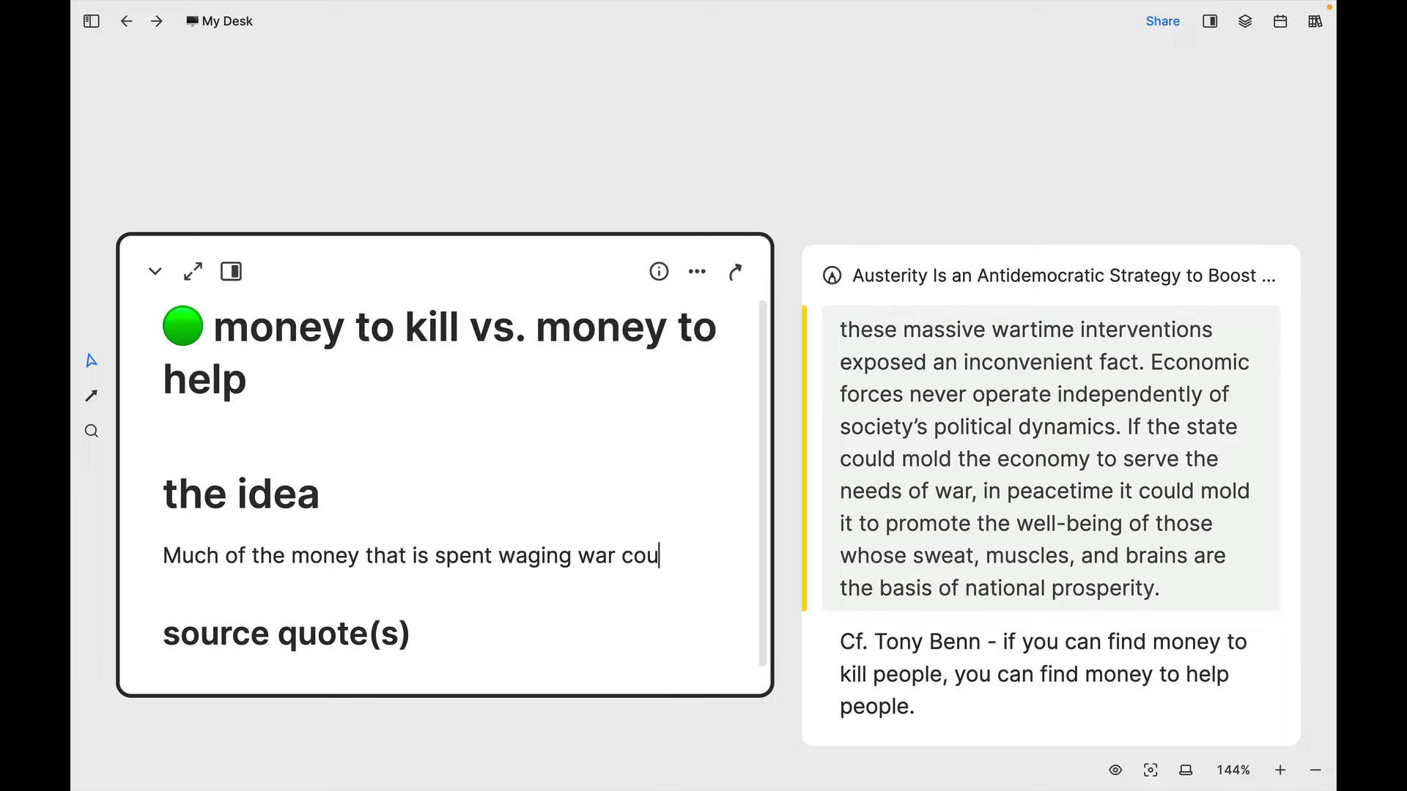
pyautogui.write('ld instead be used to help people. U.S. lawmakers')
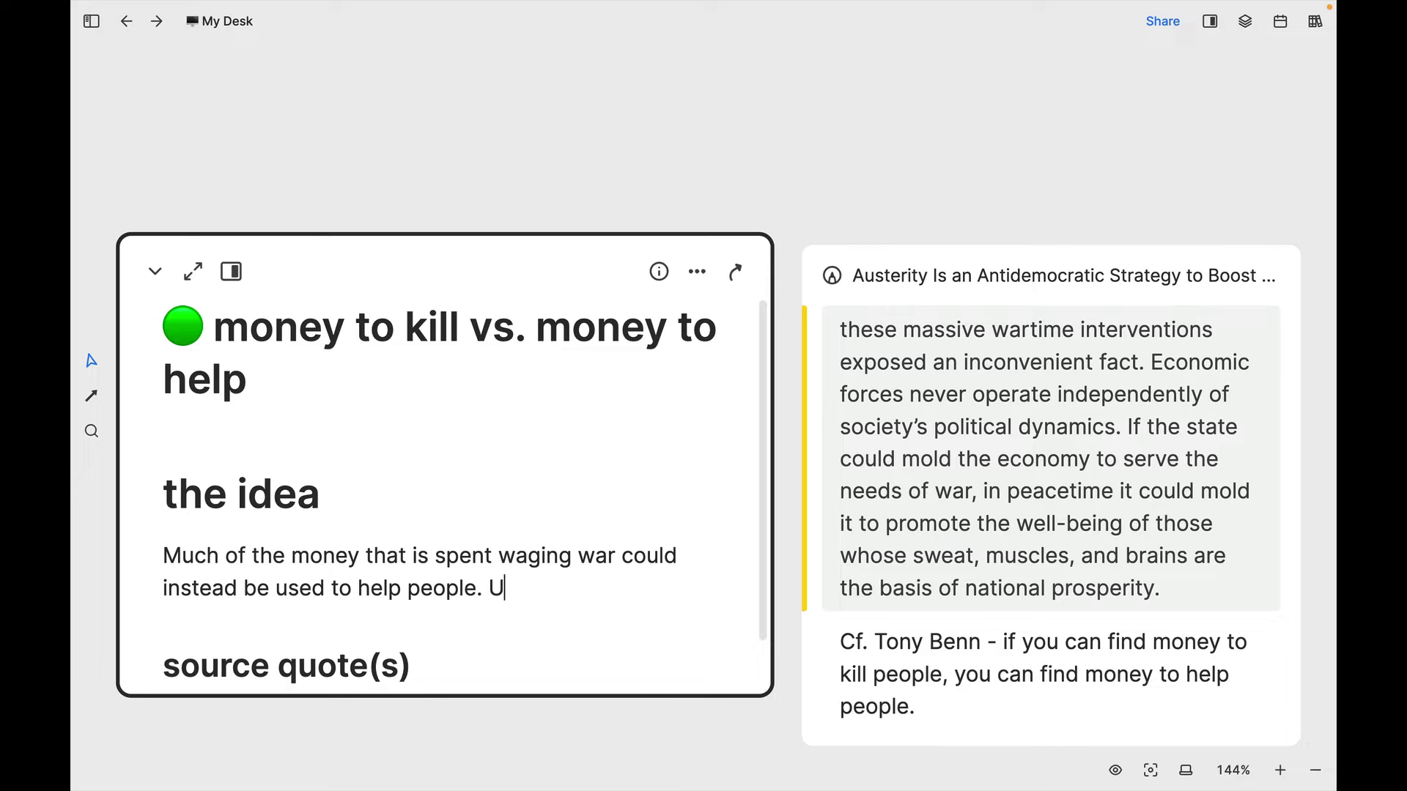
pyautogui.press('Left')
pyautogui.press('Left')
pyautogui.press('Left')
pyautogui.press('Left')
pyautogui.press('Left')
pyautogui.press('Left')
pyautogui.press('Left')
pyautogui.press('Left')
pyautogui.press('Left')
pyautogui.press('Left')
pyautogui.press('Left')
pyautogui.press('Left')
pyautogui.press('Left')
pyautogui.press('Left')
pyautogui.press('Left')
pyautogui.press('Left')
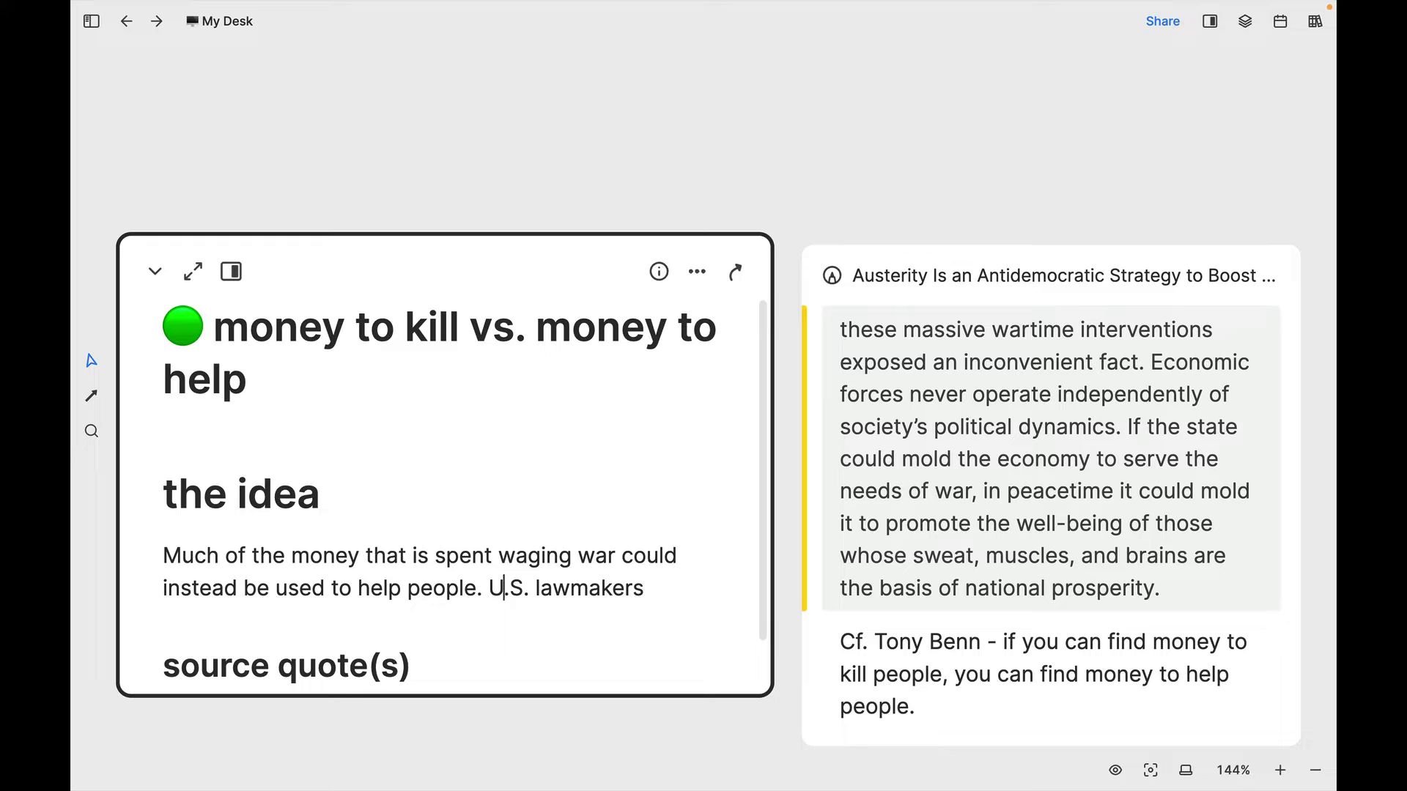
pyautogui.write('via social programs')
pyautogui.press('Down')
pyautogui.write('and pundits routinely claim that we have m')
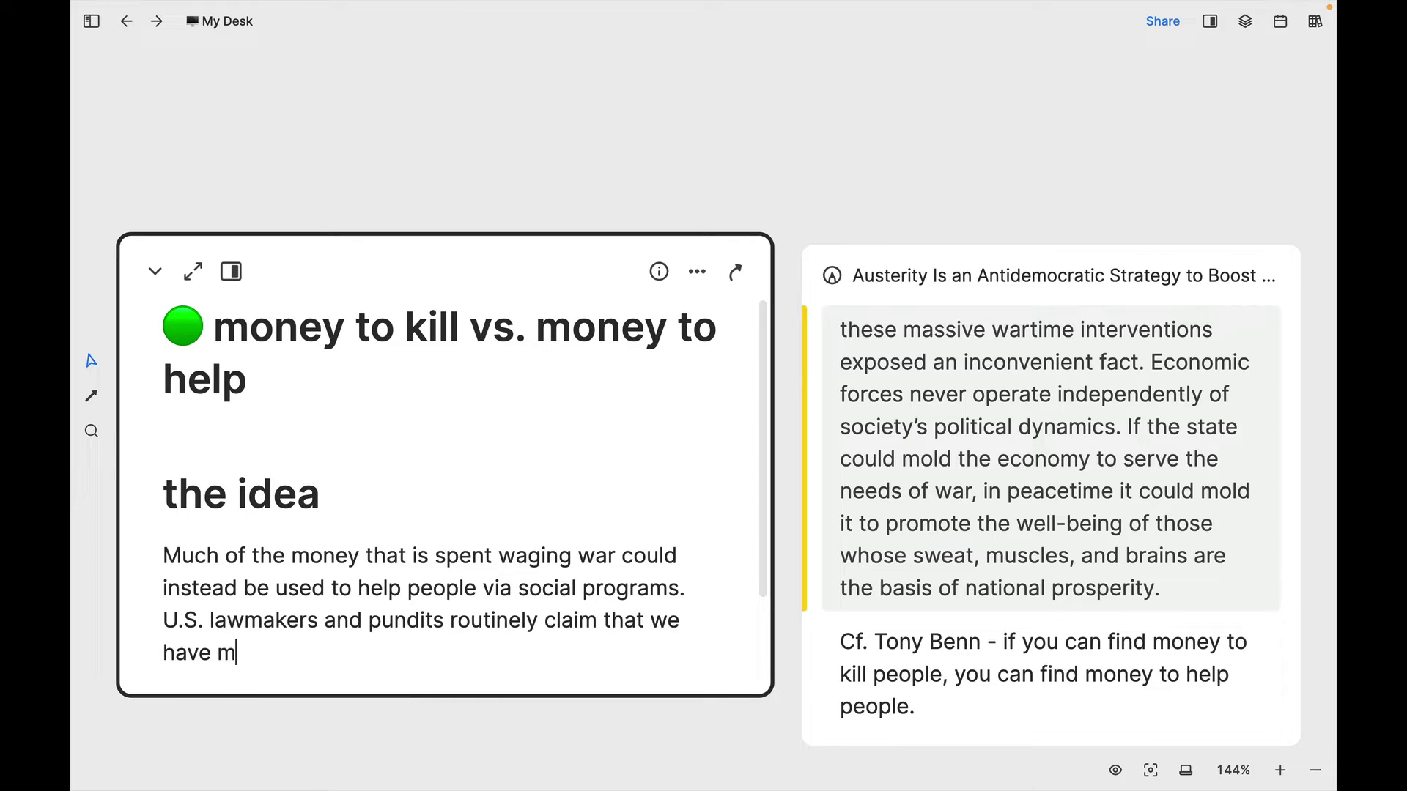
pyautogui.press('BackSpace')
pyautogui.write('no money to spend on social programs because the defic')
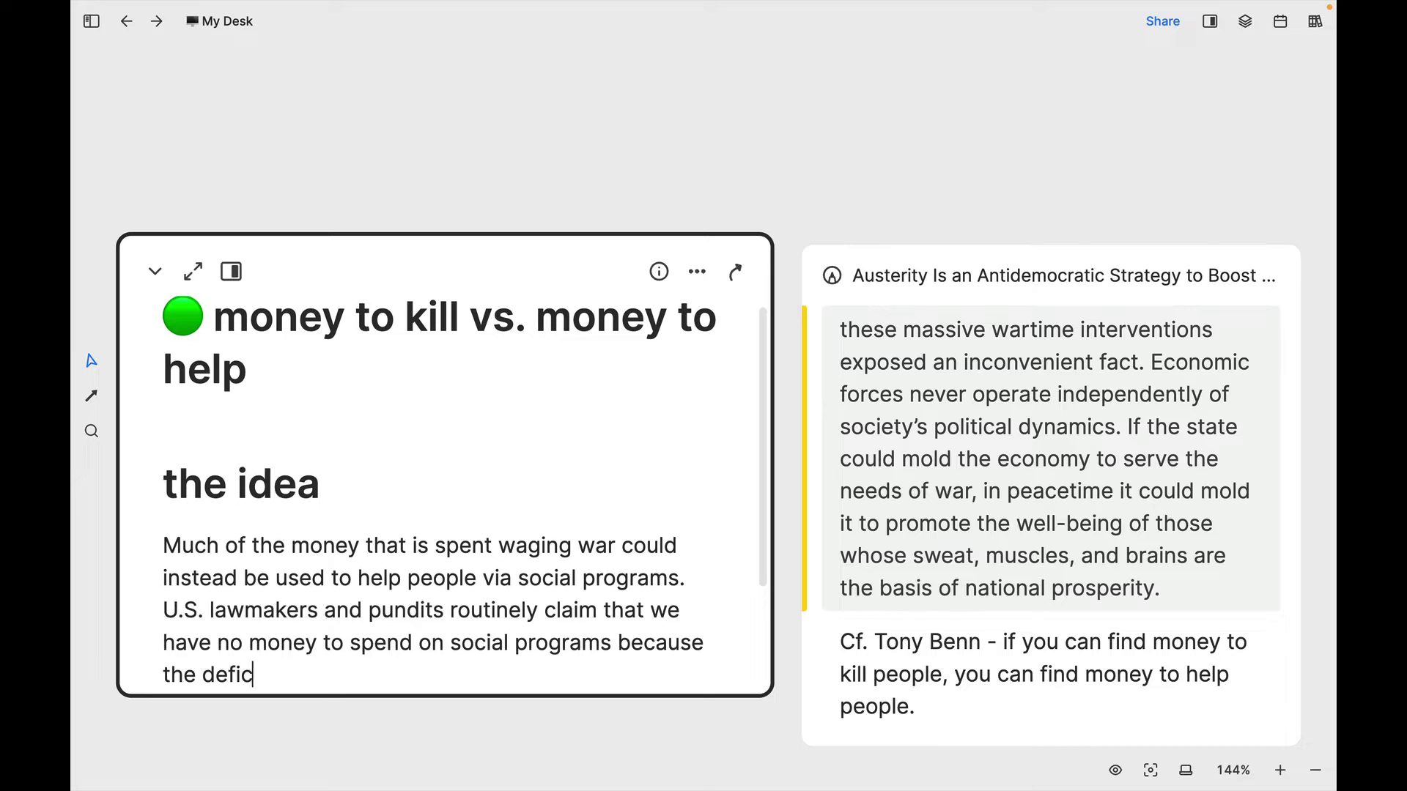
pyautogui.write('it is too large, yet they never oppose ')
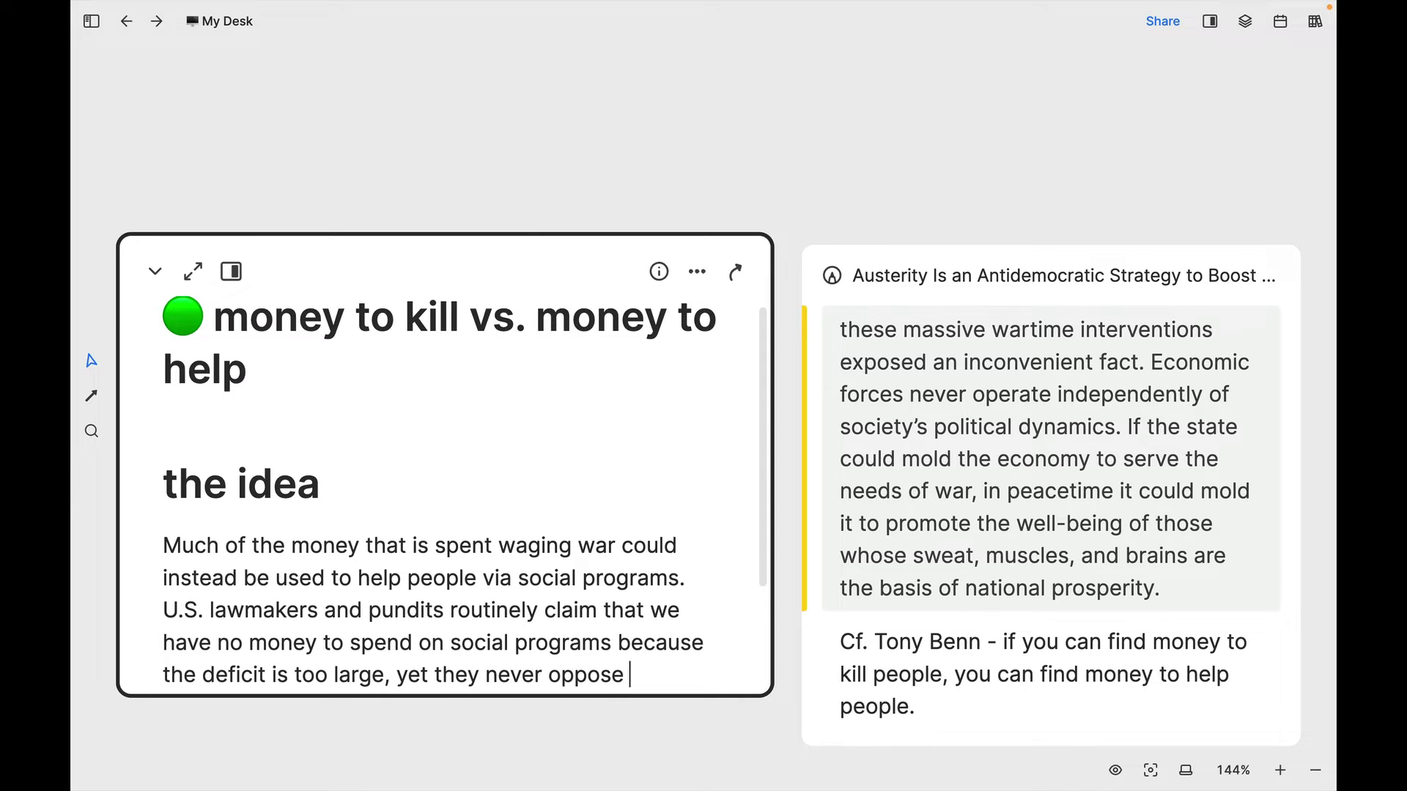
pyautogui.write('huge sums of money being allocated to spend on wars.')
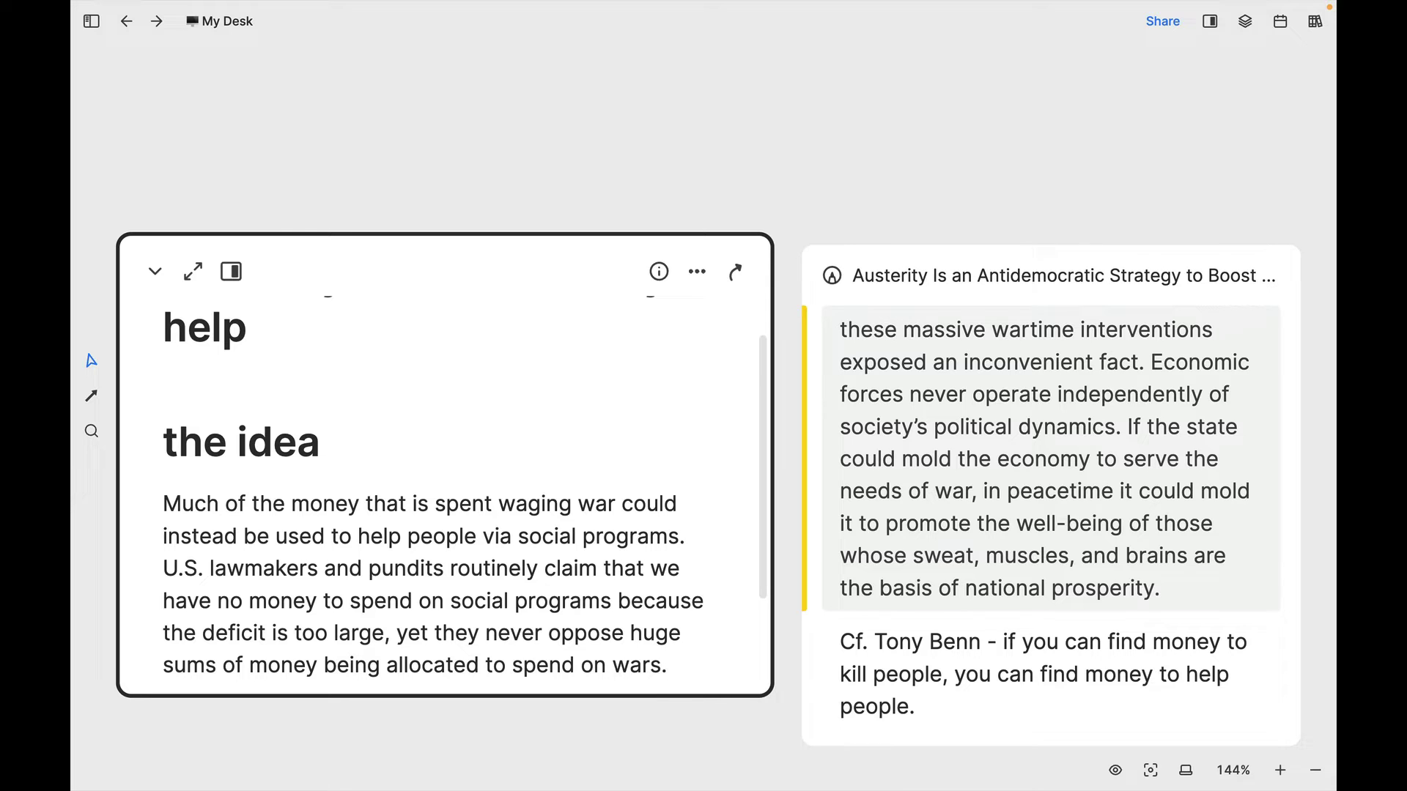
pyautogui.press('Escape')
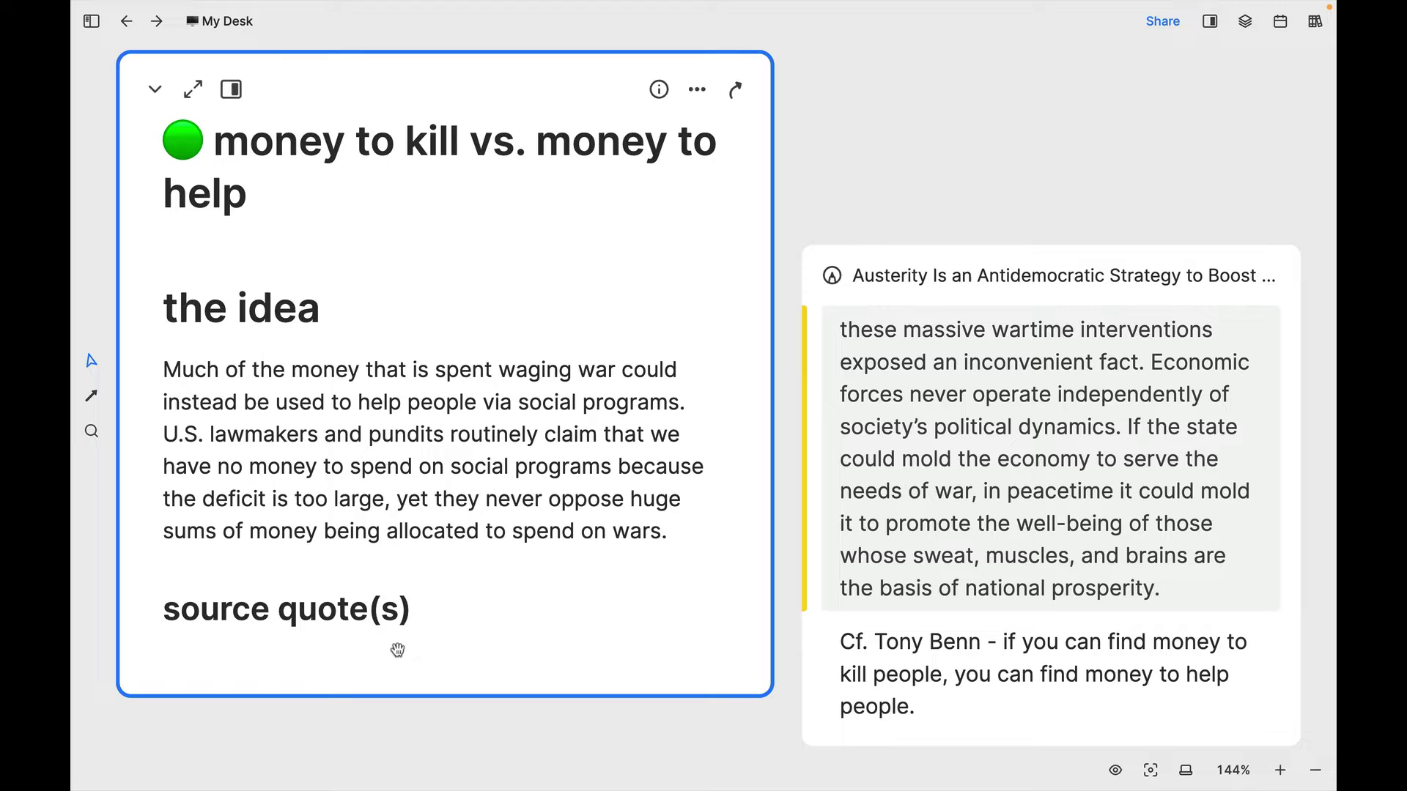
# Paste the formatted Tony Benn quote from Sicko on a new line under 'source quote(s)'
pyautogui.press('Return')
pyautogui.click(397, 648)
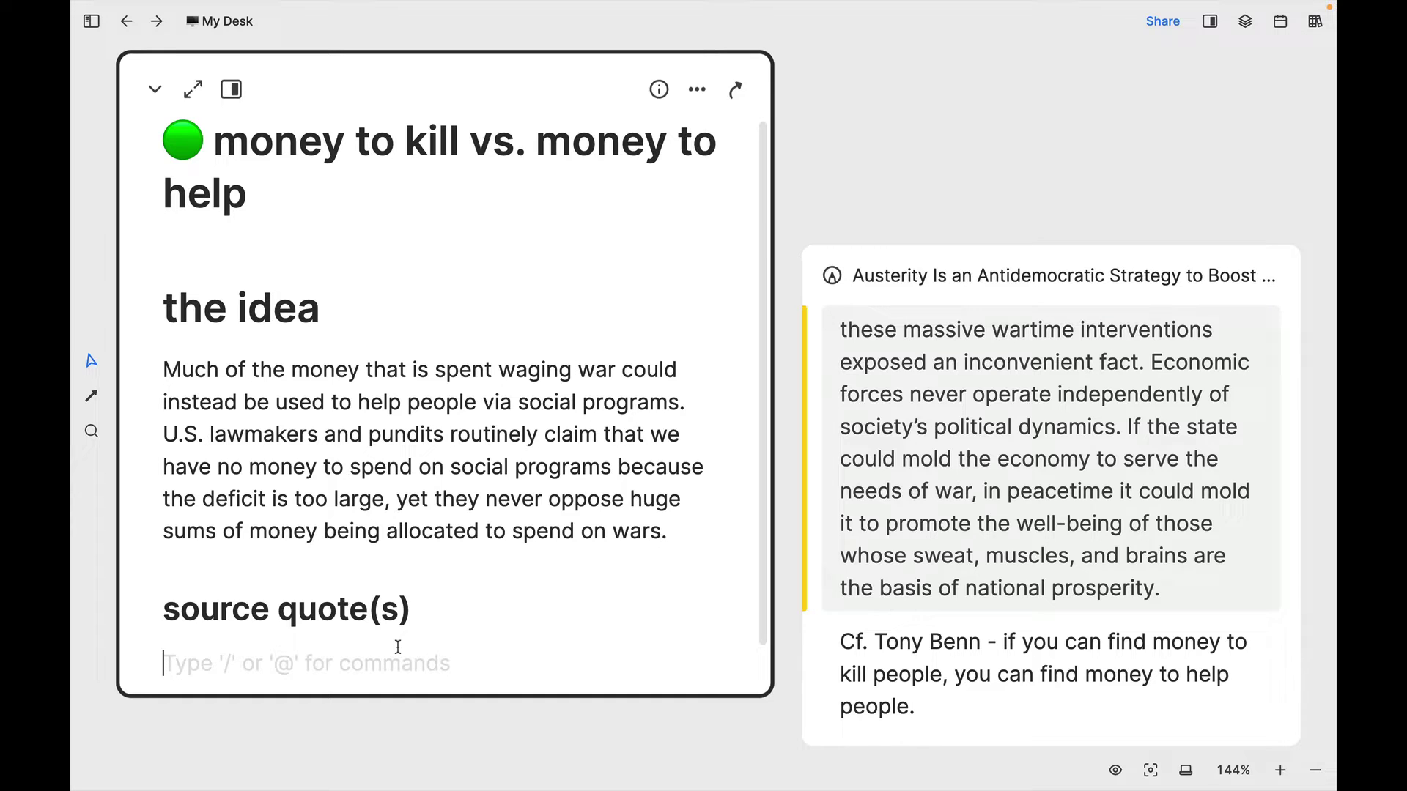
pyautogui.write('As Tony Benn says in Sicko, "If you can have full employment by killing Germans, why can\'t we have it by building hospitals, schools, recruiting nurses and teachers? If you can find money to kill people, you can find money to help people."')
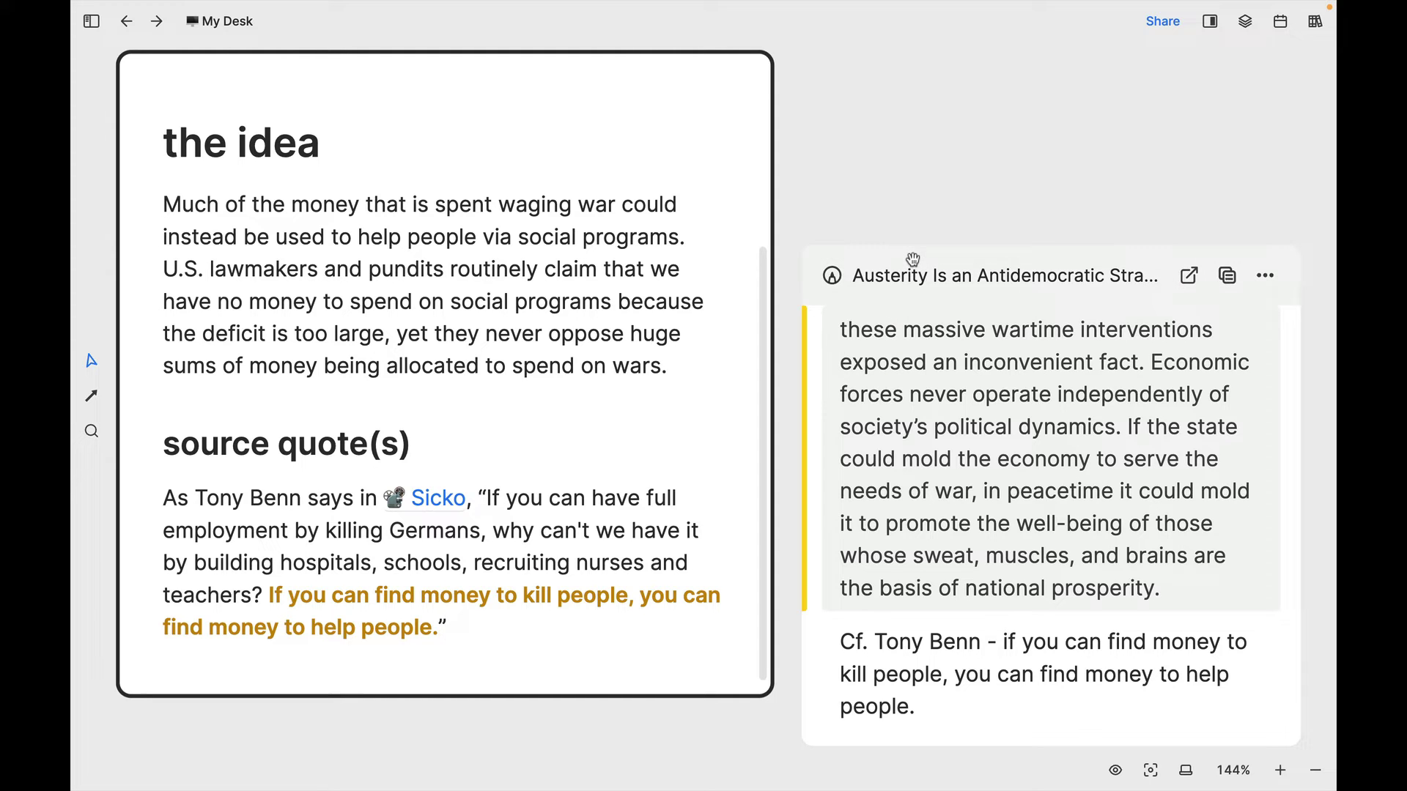
# Drag the wartime-interventions highlight into the claim card below the Sicko quote, then dismiss its ••• options
pyautogui.moveTo(912, 259); pyautogui.dragTo(485, 637)
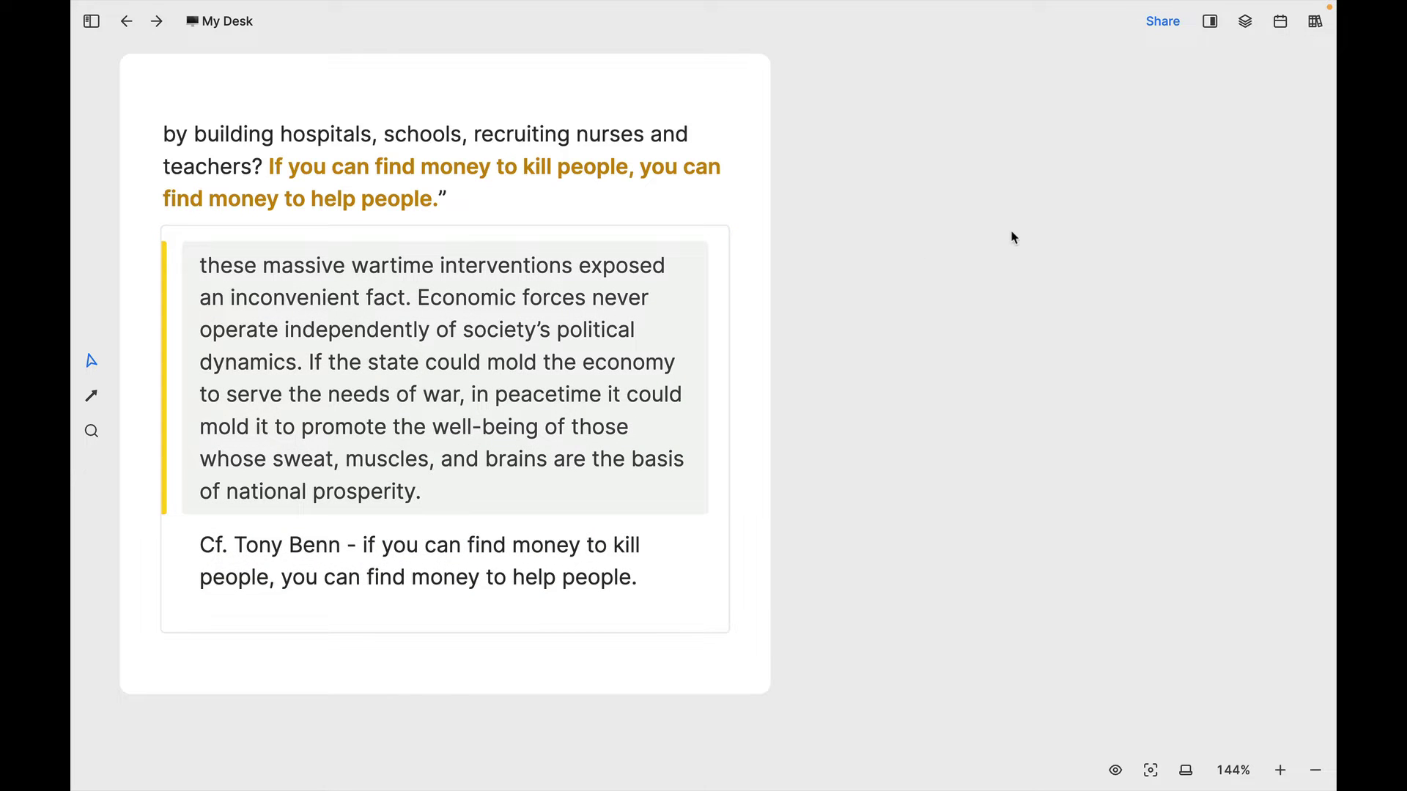
pyautogui.click(697, 246)
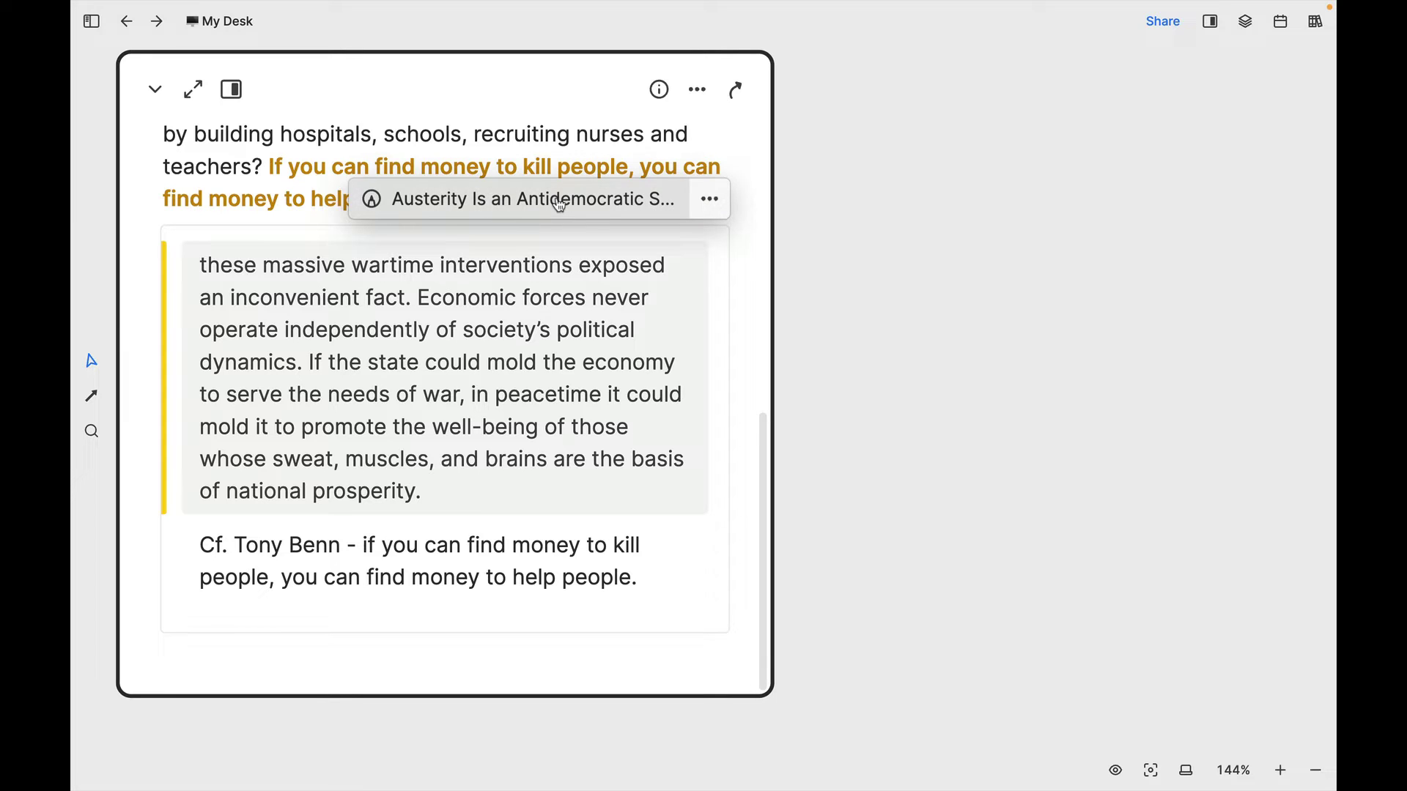
pyautogui.click(707, 201)
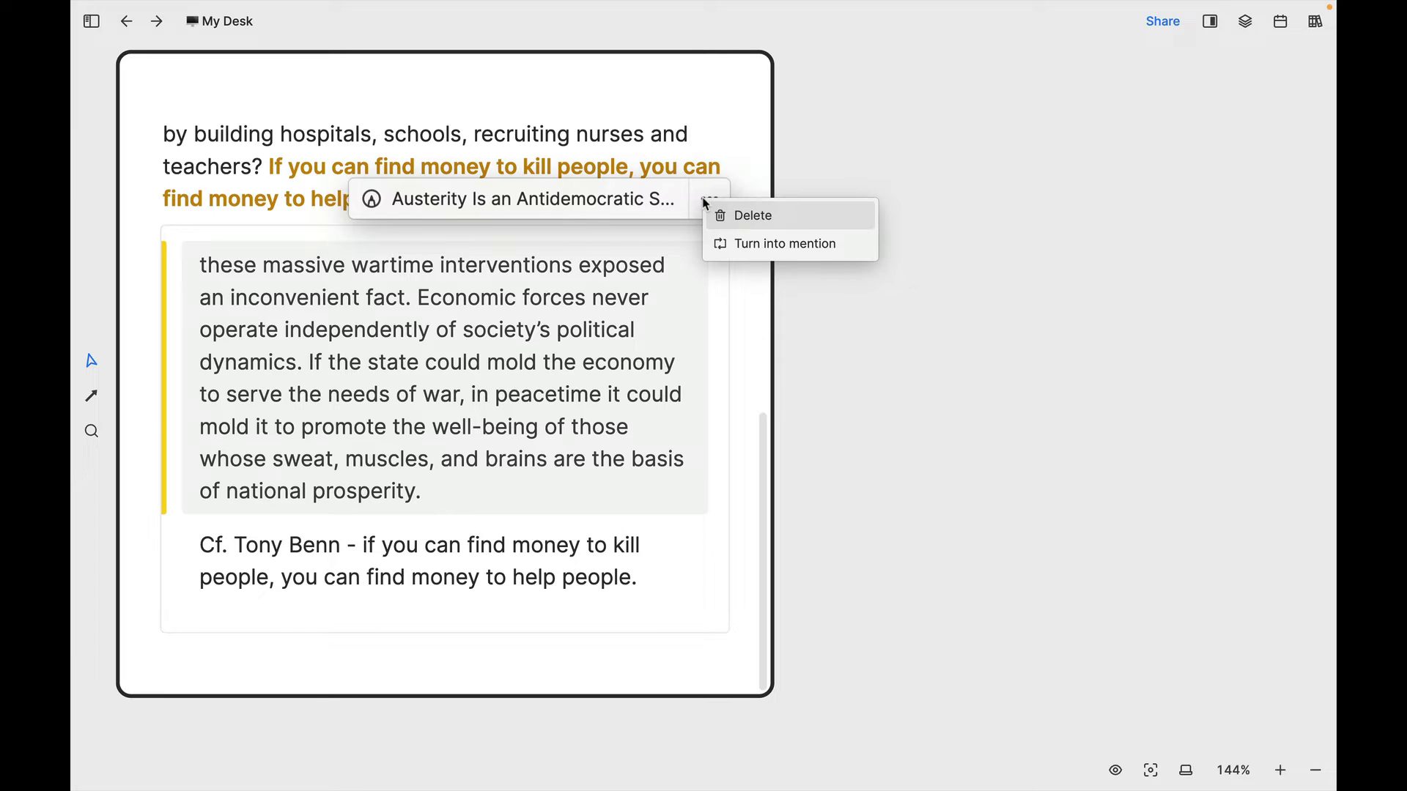
pyautogui.click(594, 336)
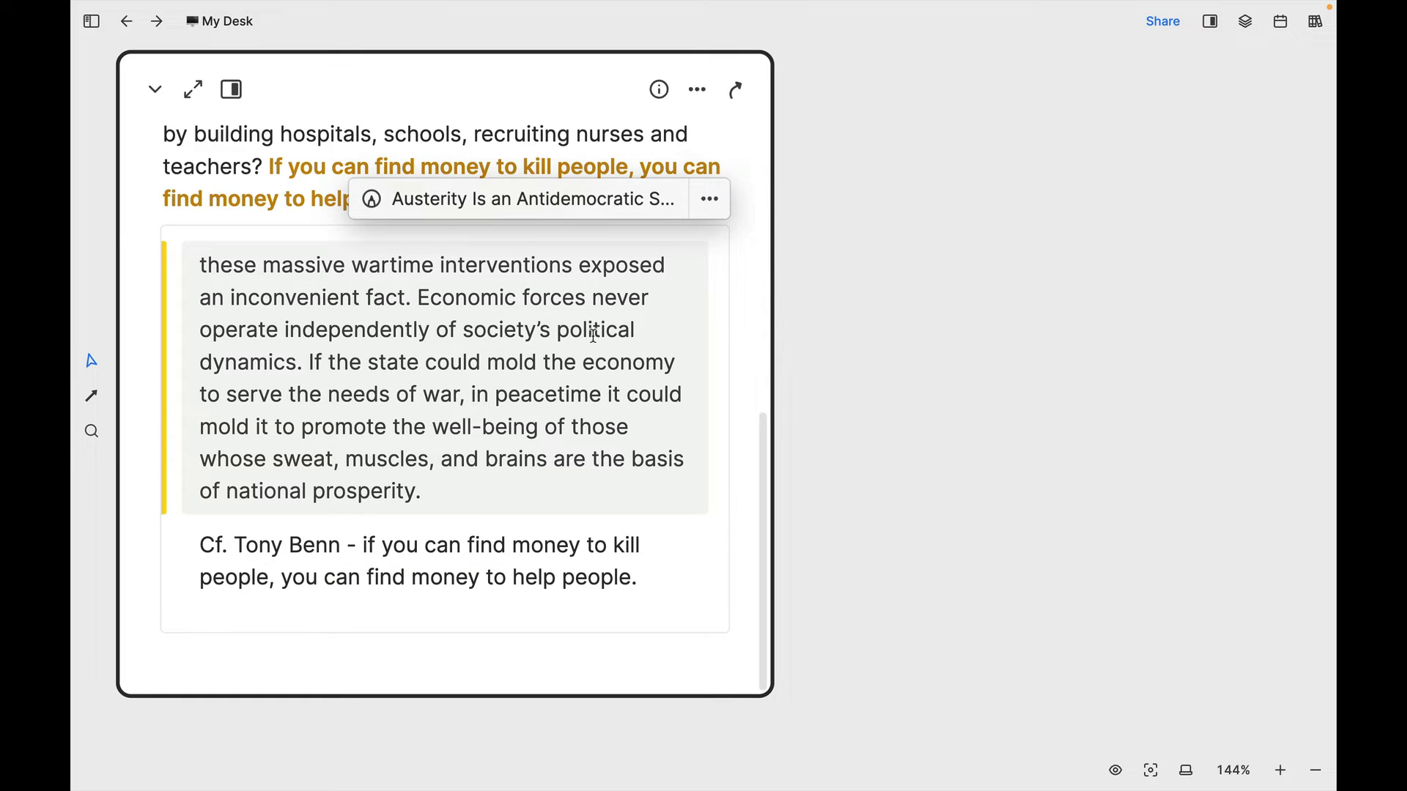
# View the embedded highlight's source, return to the claim card, and drag the highlight back onto the whiteboard
pyautogui.click(597, 205)
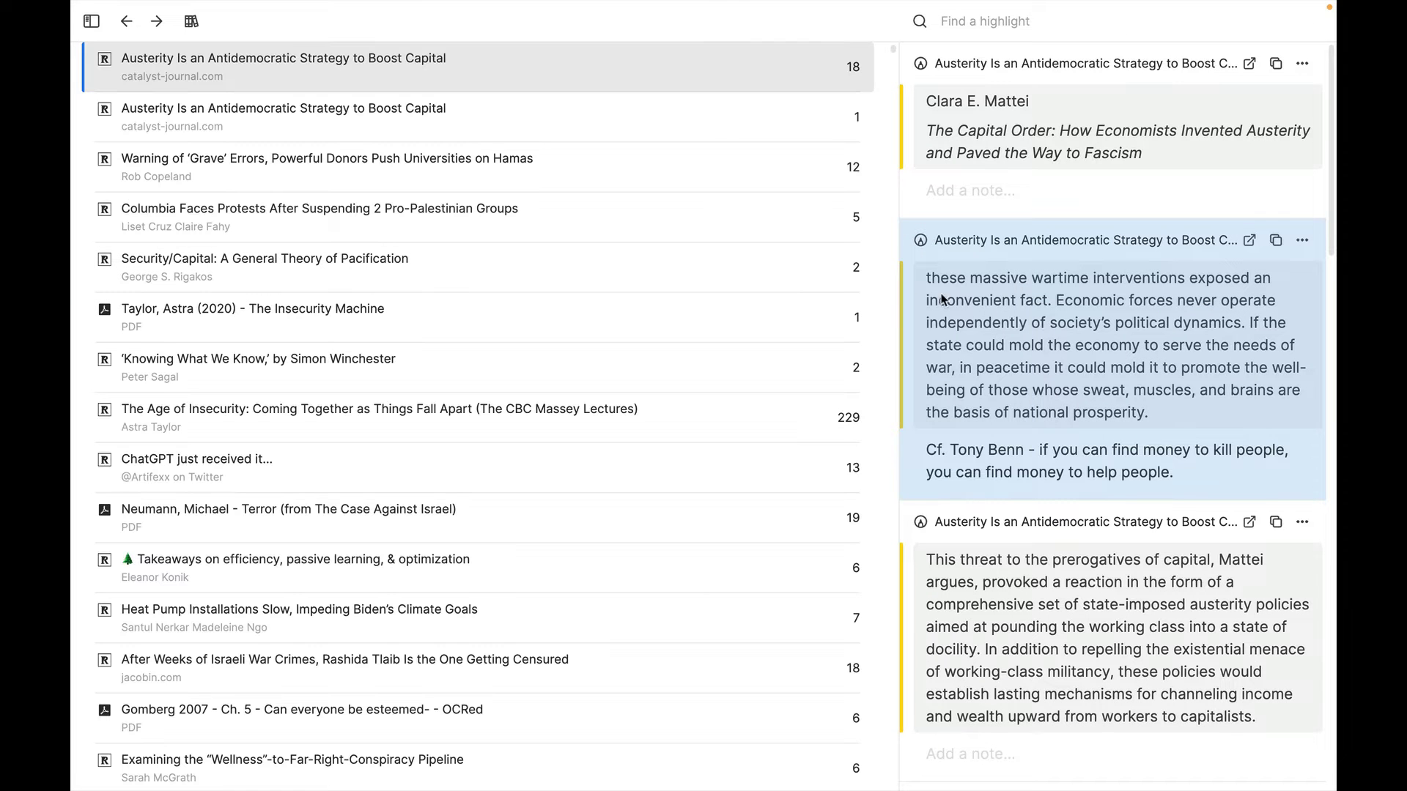
pyautogui.click(136, 20)
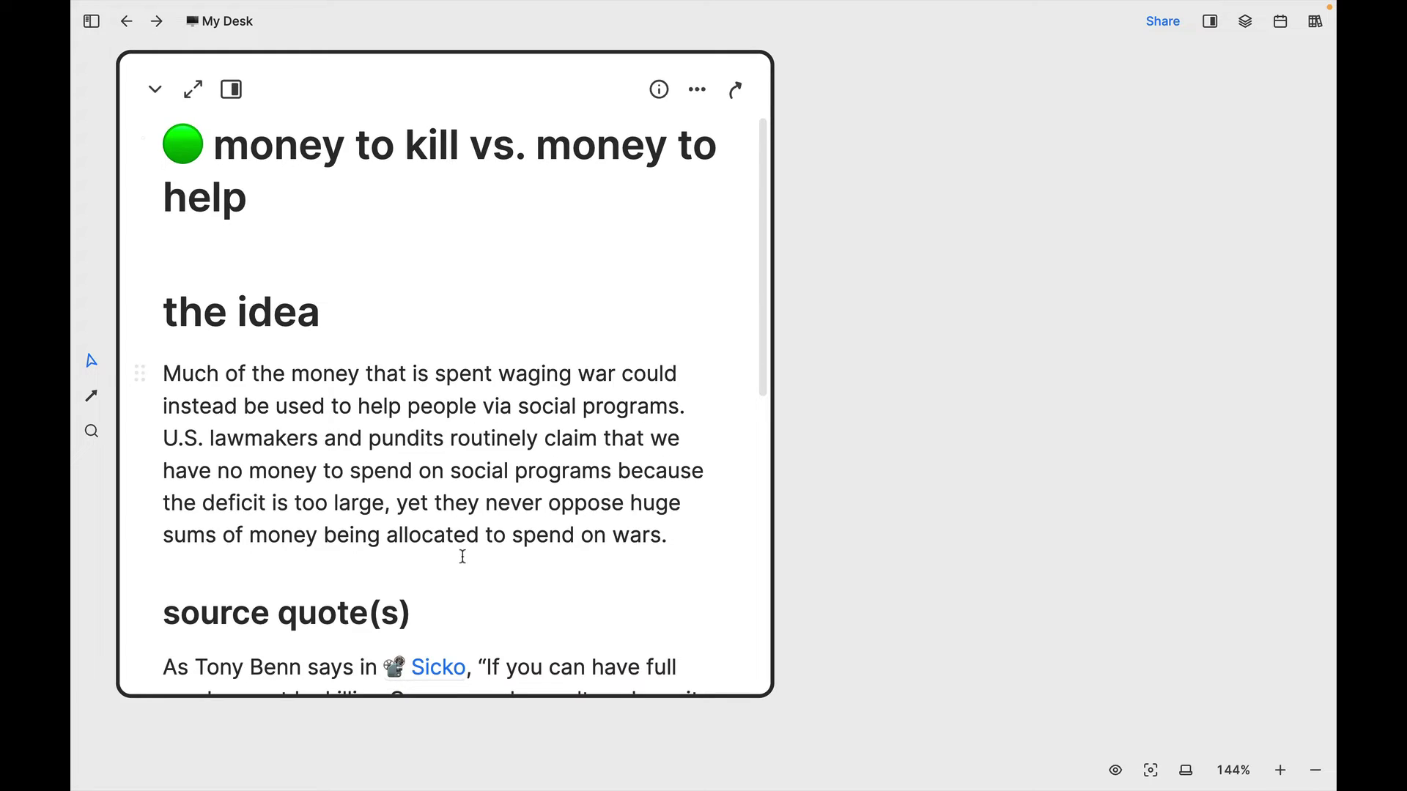
pyautogui.scroll(-5, 462, 579)
pyautogui.scroll(-6, 466, 556)
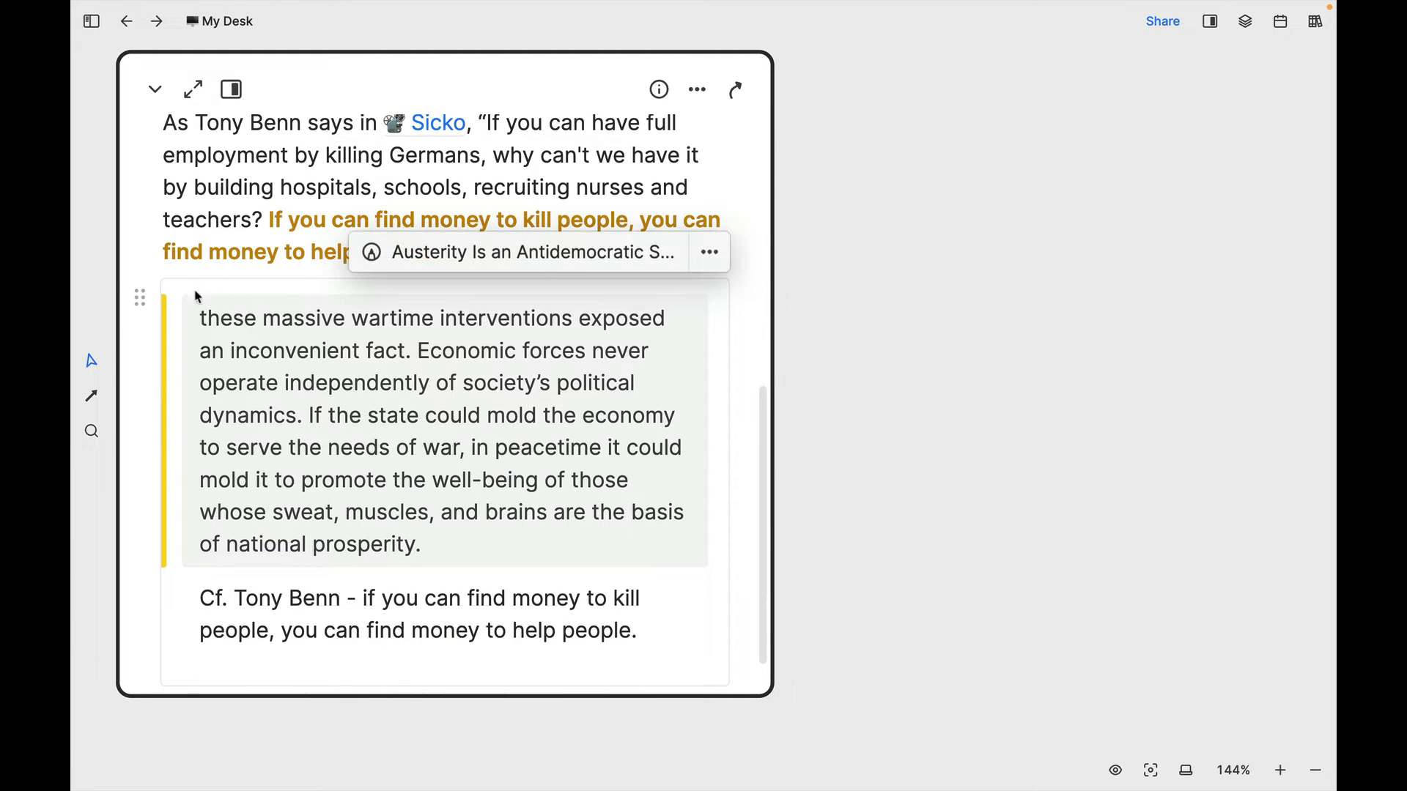
pyautogui.moveTo(139, 295)
pyautogui.moveTo(140, 296); pyautogui.dragTo(935, 334)
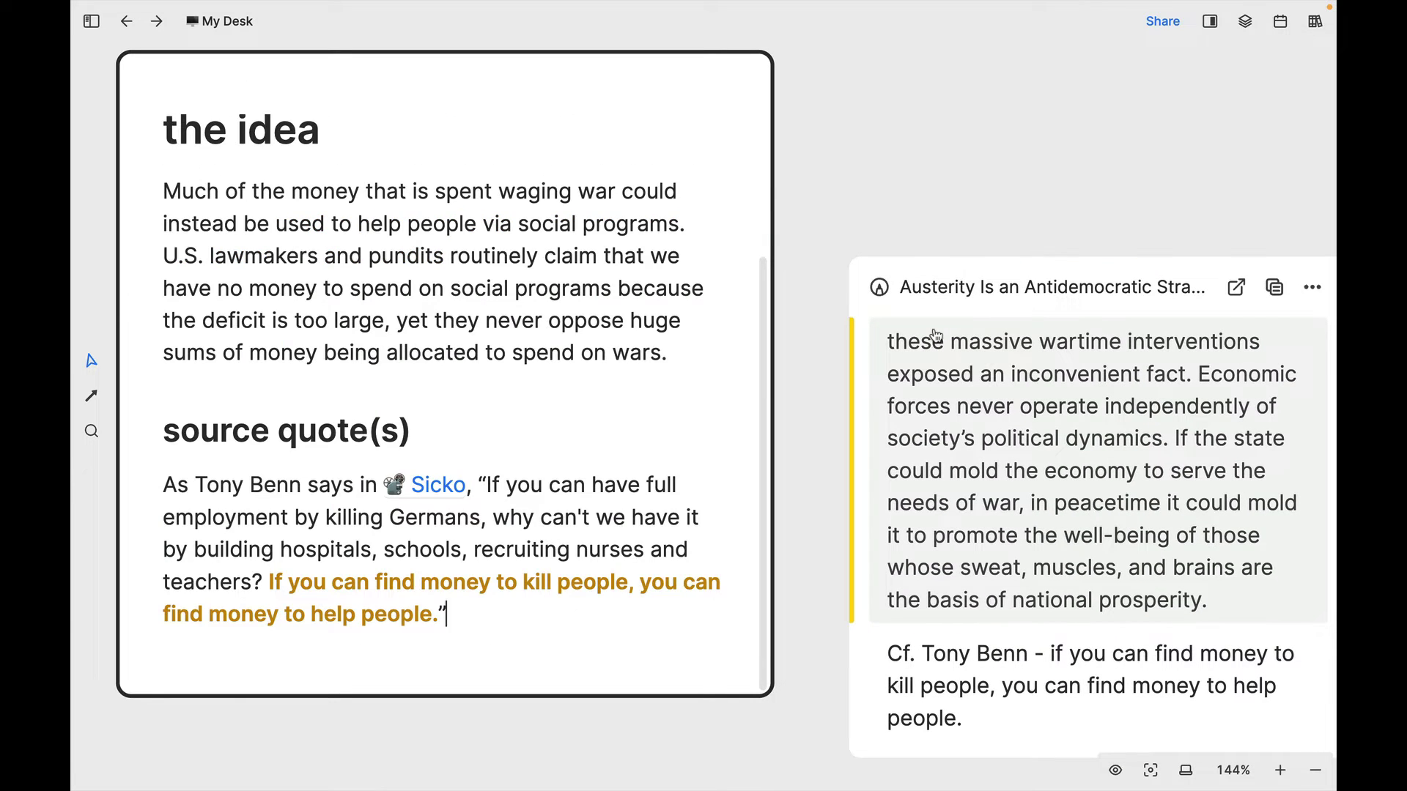
# Copy the wartime-interventions highlight's content from its card
pyautogui.hscroll(3, 1105, 211)
pyautogui.scroll(-1, 1105, 211)
pyautogui.hscroll(1, 1105, 211)
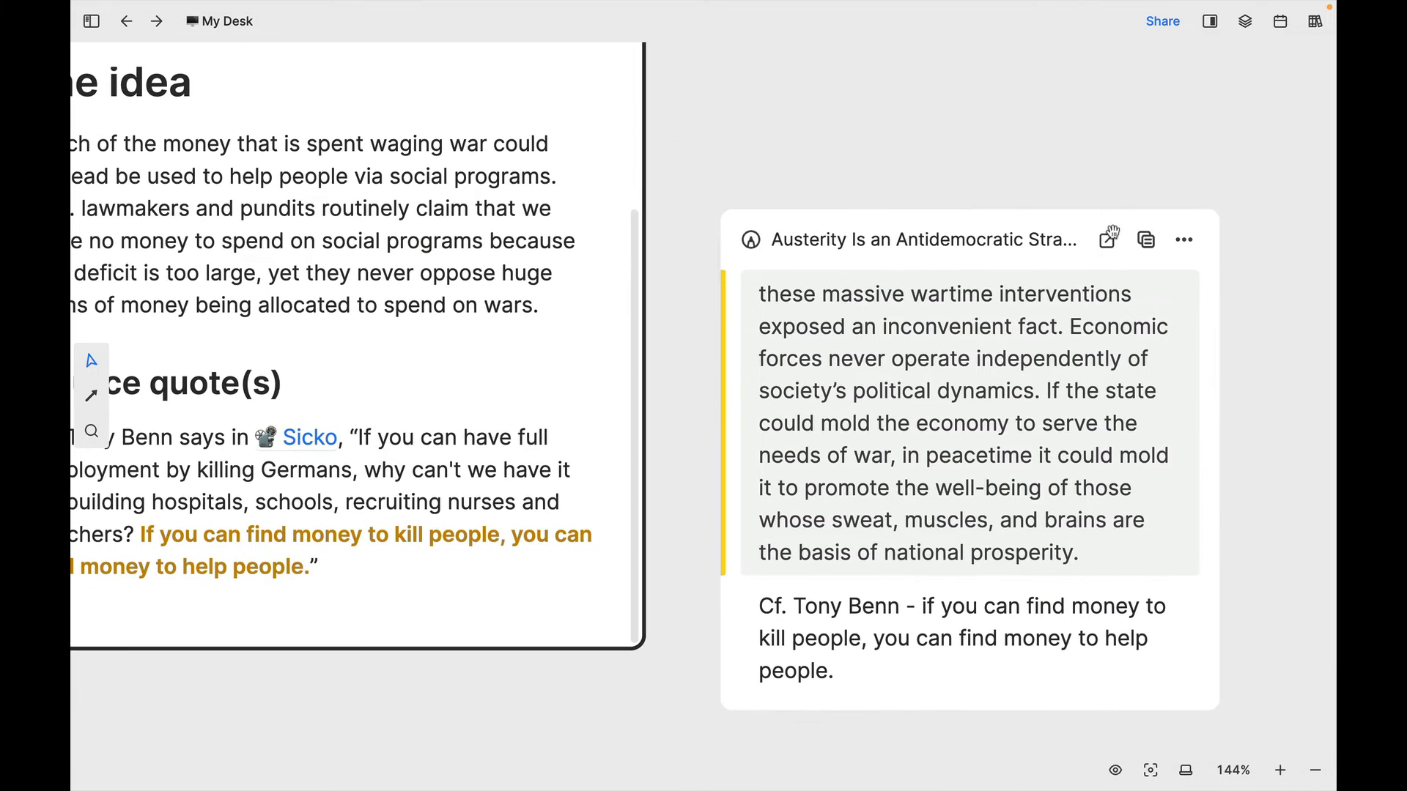
pyautogui.click(1147, 242)
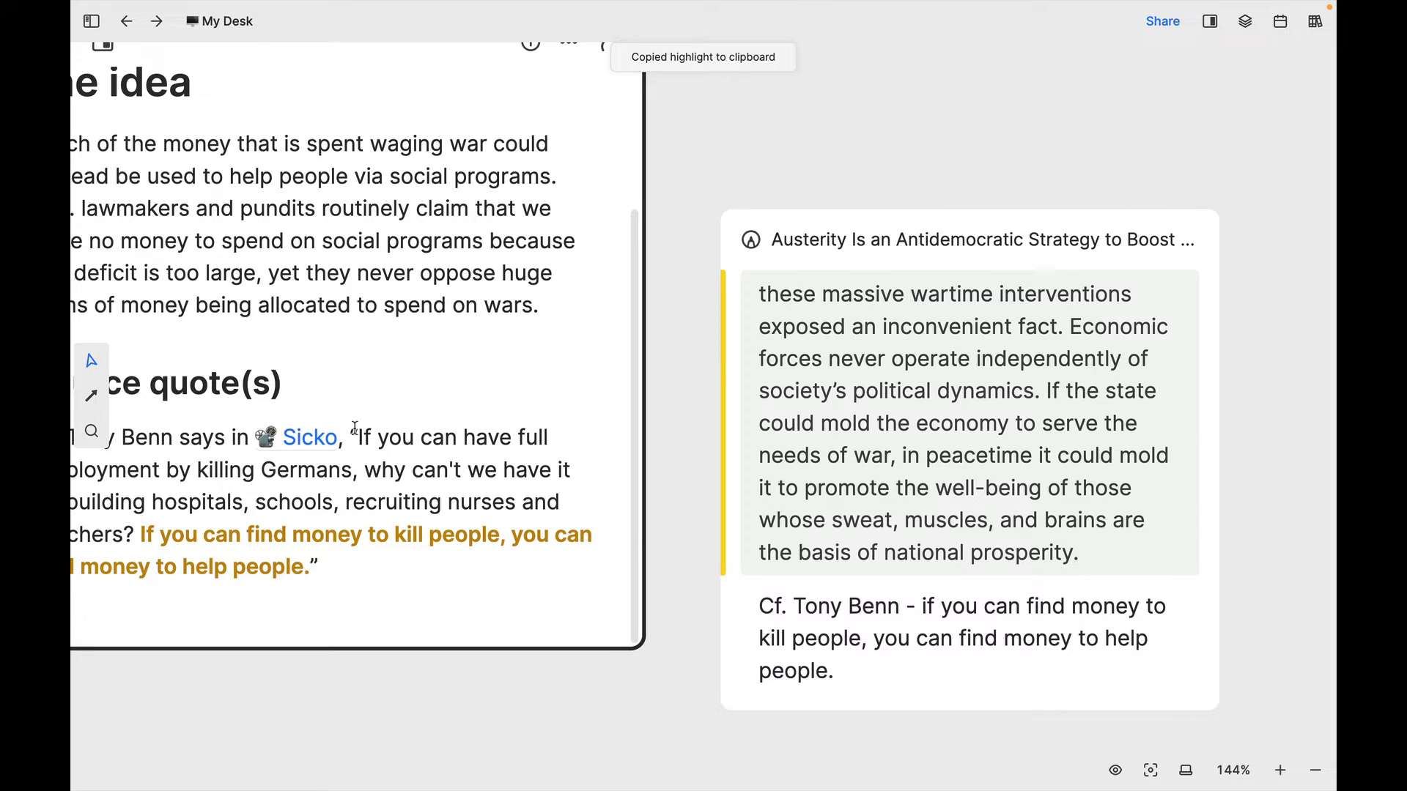
pyautogui.hscroll(2, 357, 715)
pyautogui.hscroll(-5, 356, 715)
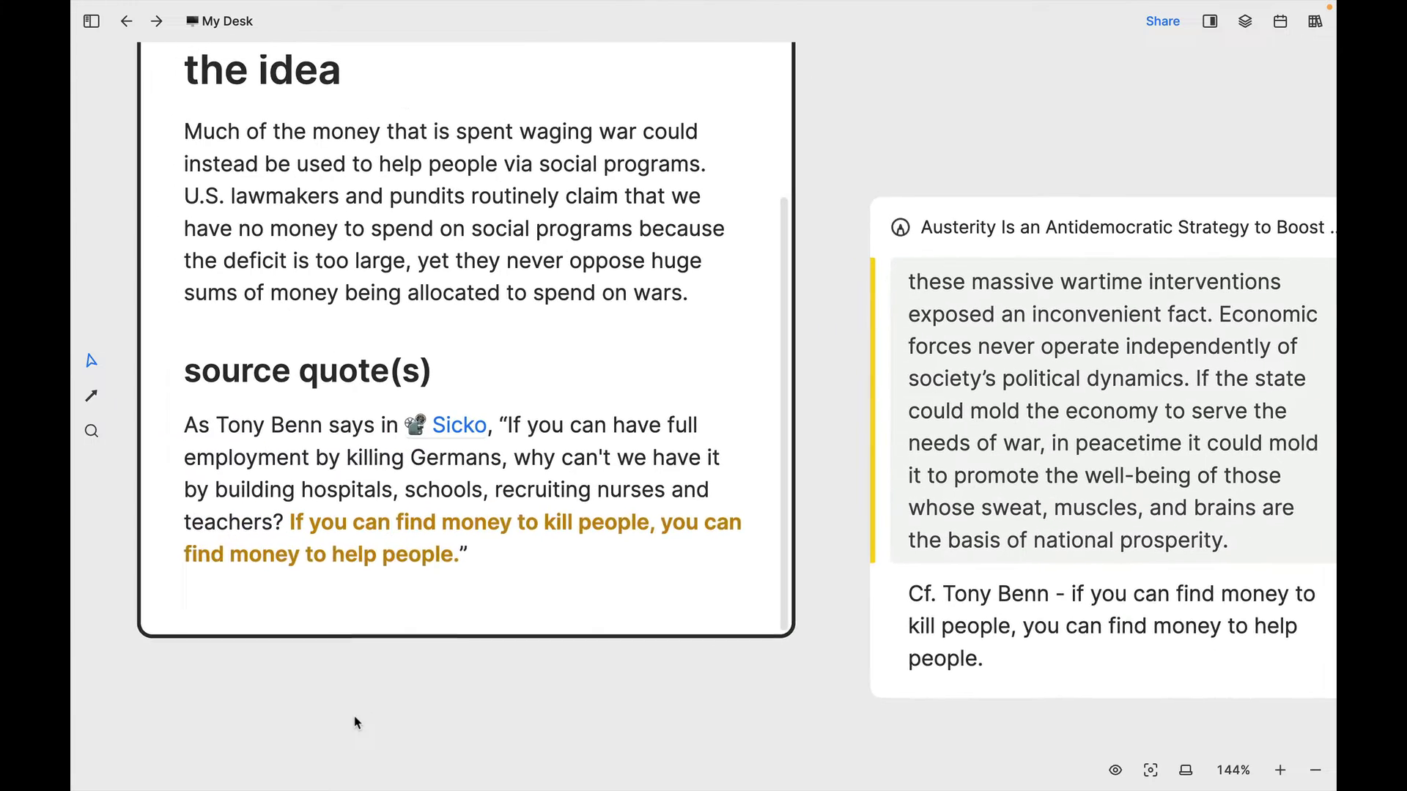
pyautogui.hscroll(-1, 354, 715)
pyautogui.scroll(1, 354, 716)
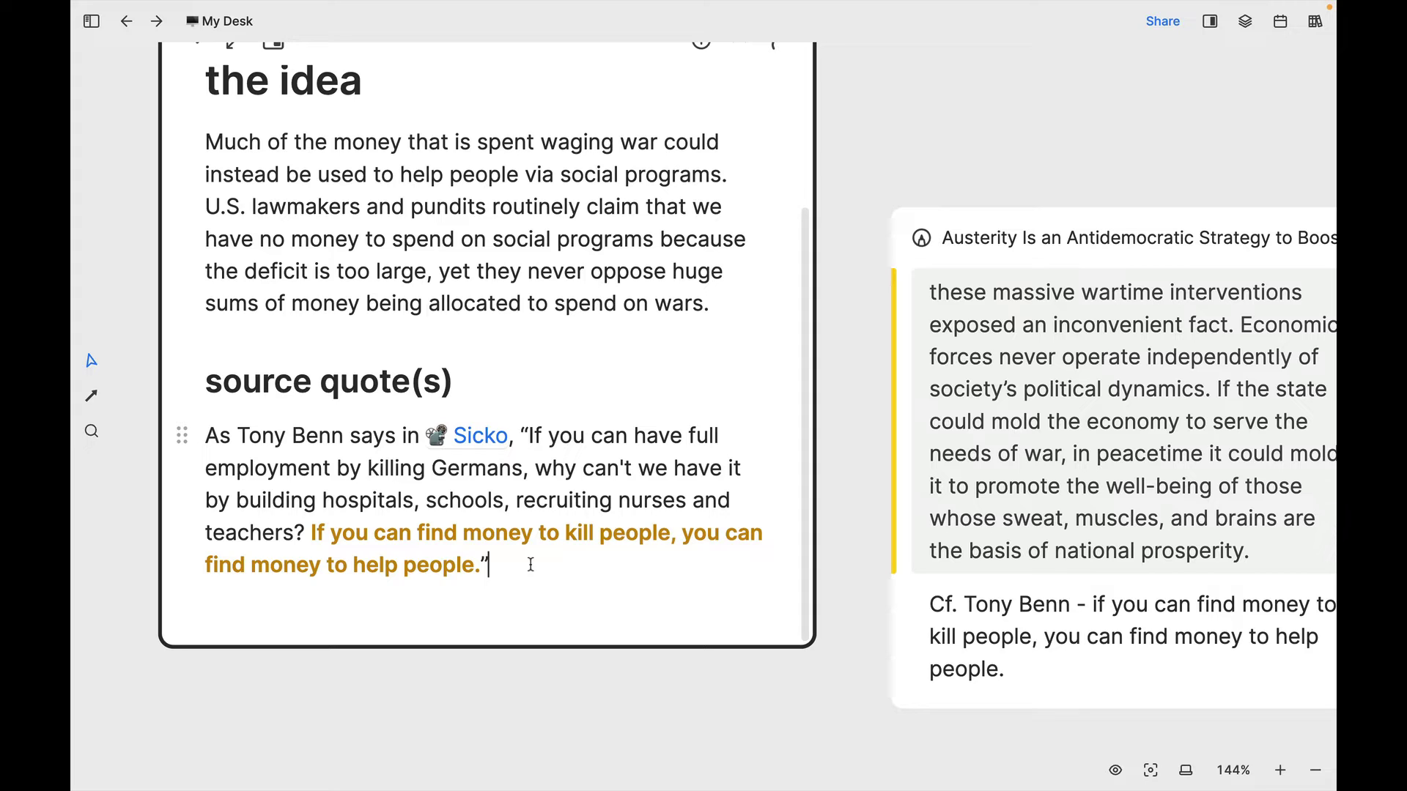
# Add an empty line below the Sicko quote, move the highlight card closer, and copy it with its note
pyautogui.click(530, 564)
pyautogui.press('Return')
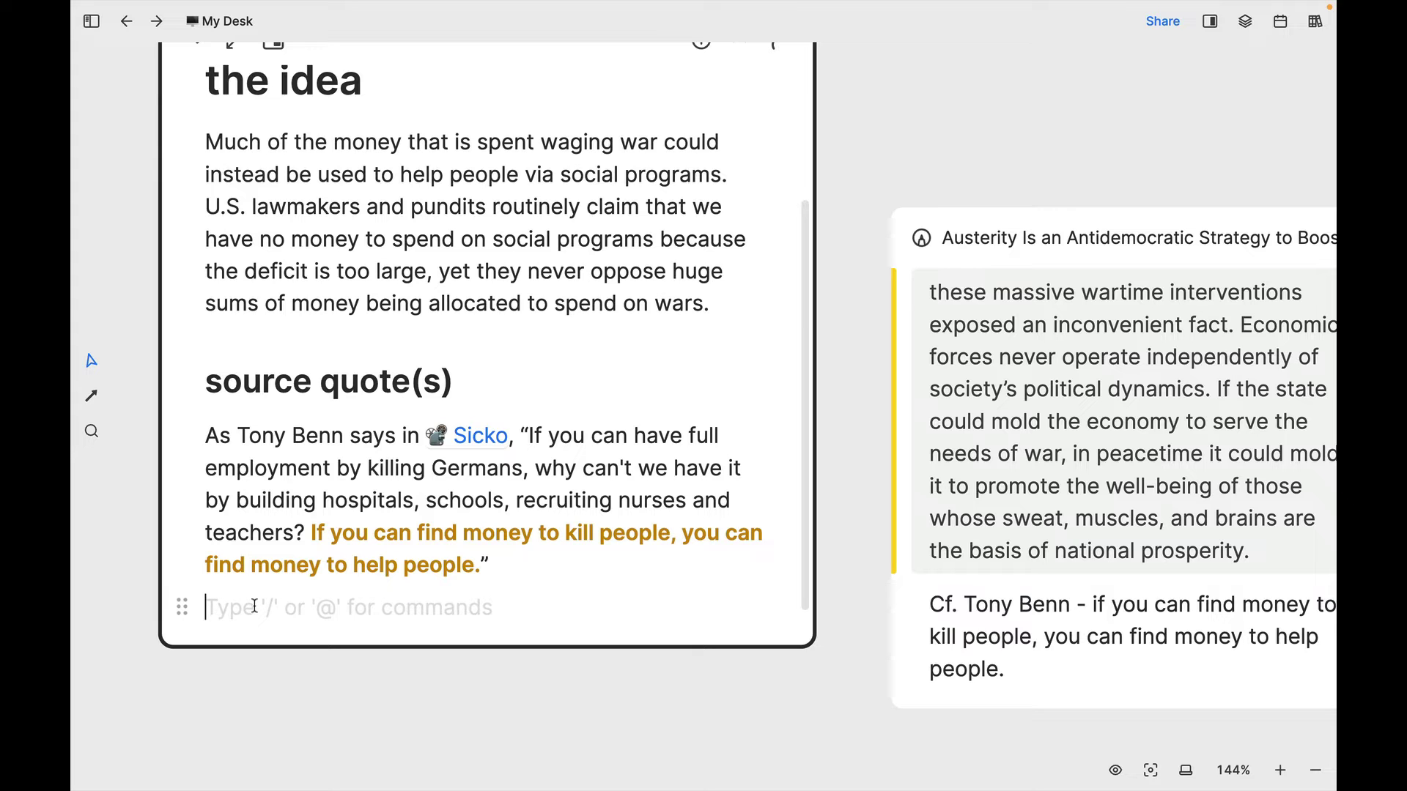
pyautogui.moveTo(1058, 219); pyautogui.dragTo(1016, 157)
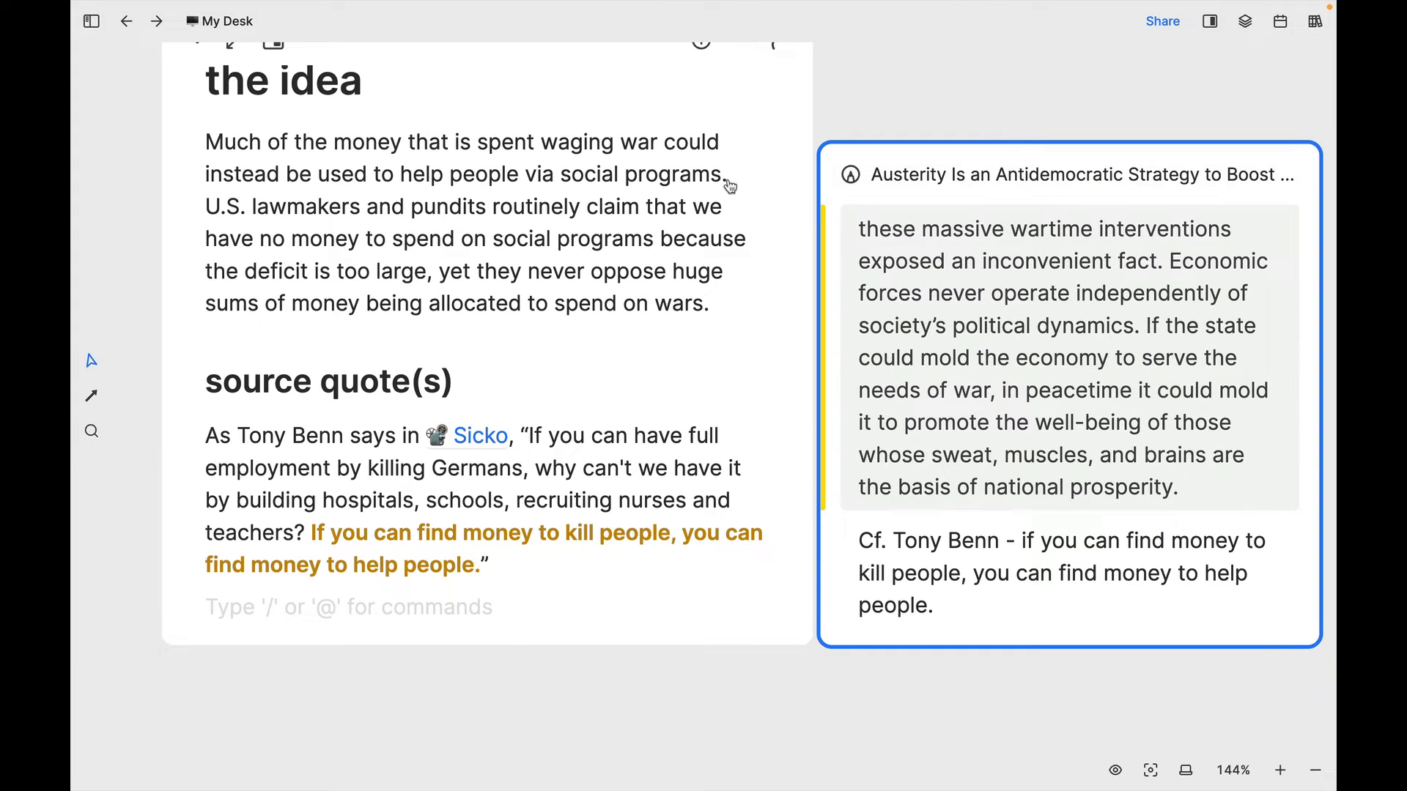
pyautogui.moveTo(1106, 317)
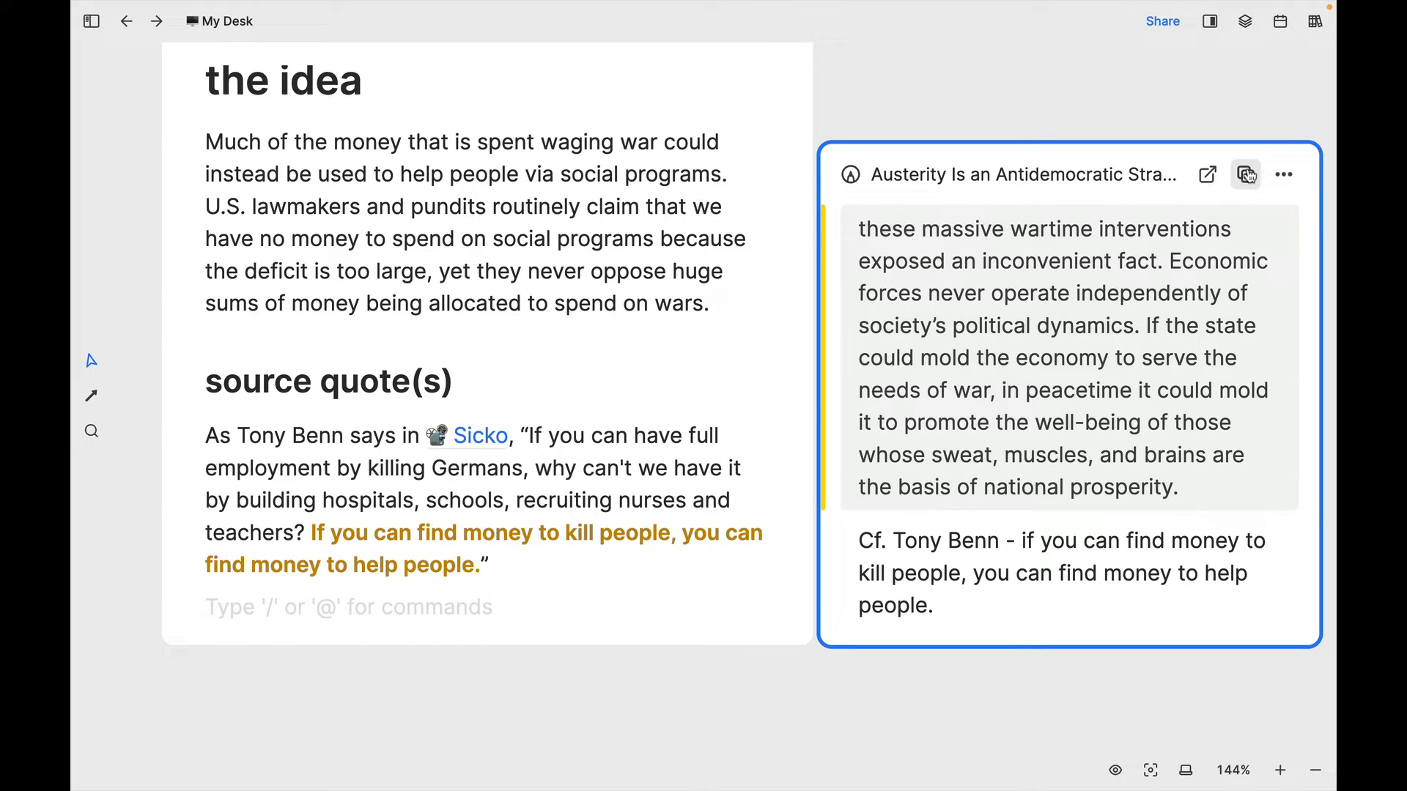
pyautogui.click(1245, 175)
# Paste the copied highlight on the claim card's last line and delete the duplicate Cf. Tony Benn paragraph
pyautogui.click(234, 609)
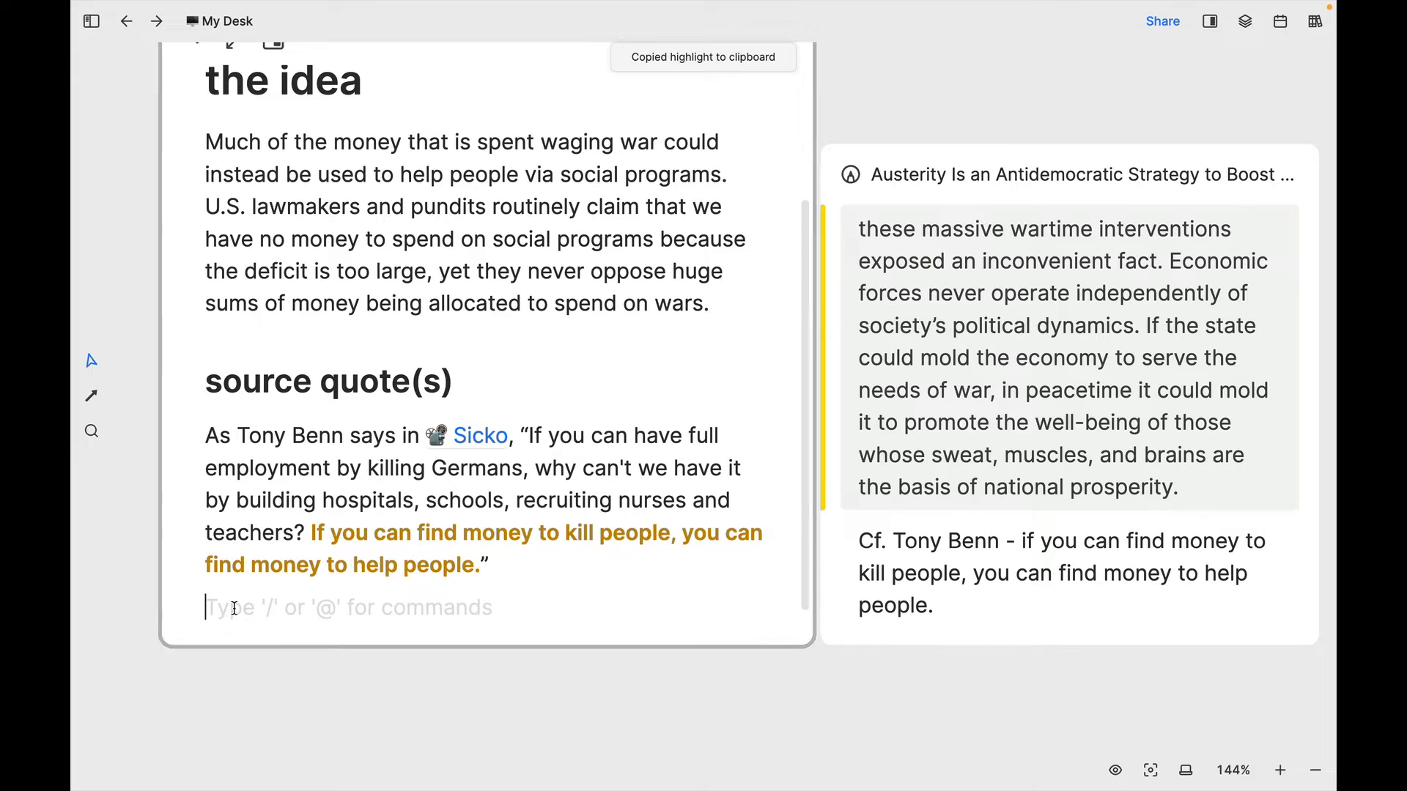
pyautogui.hotkey('ctrl', 'v')
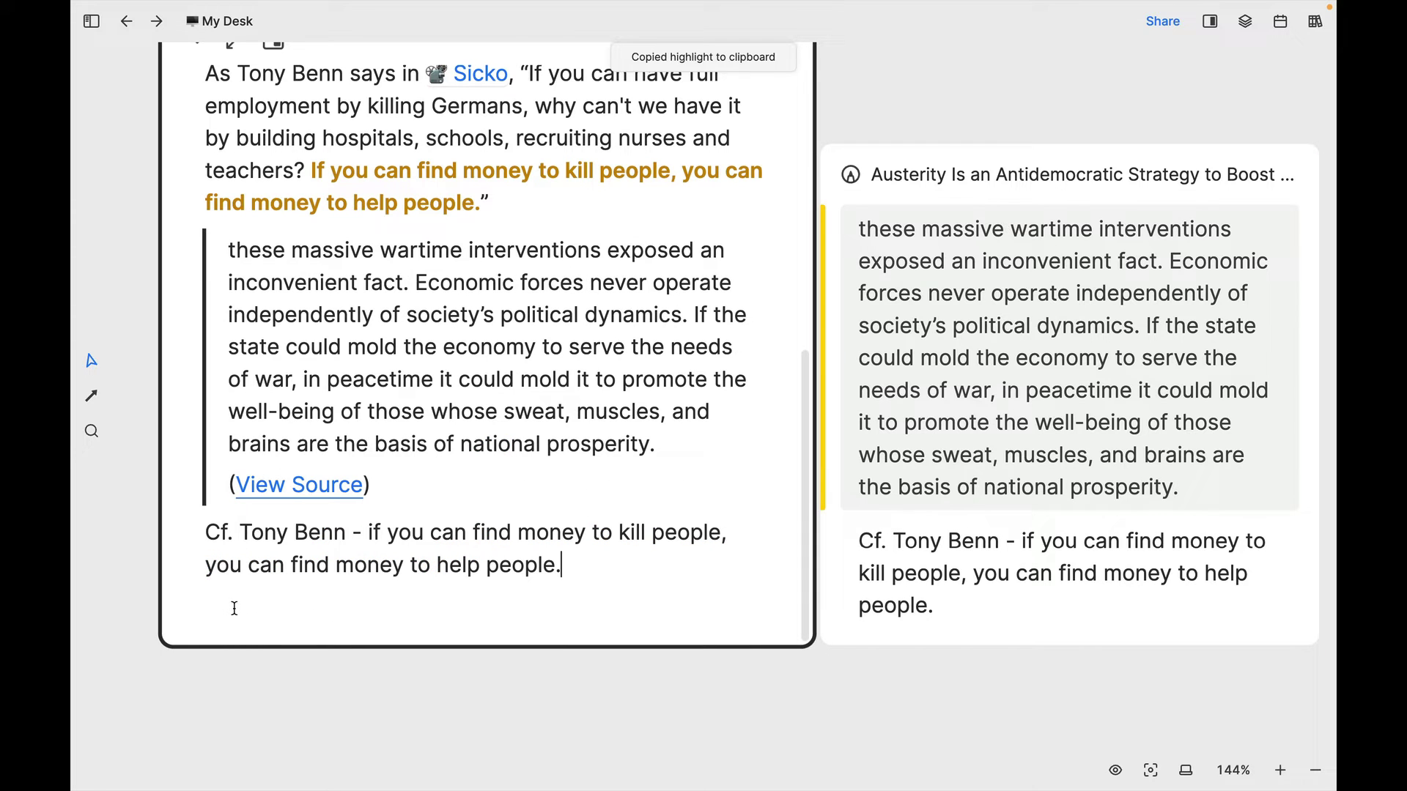
pyautogui.tripleClick(292, 539)
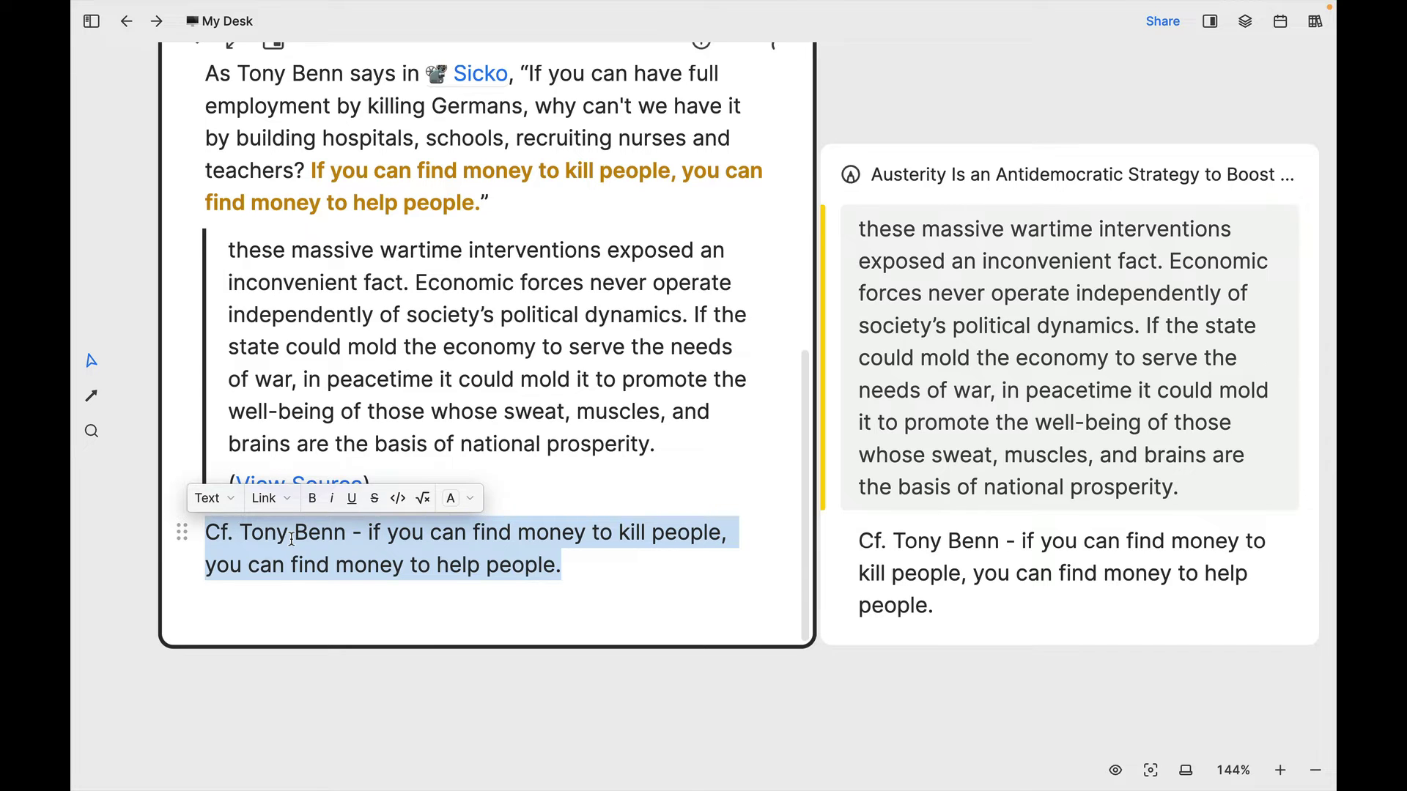
pyautogui.press('BackSpace')
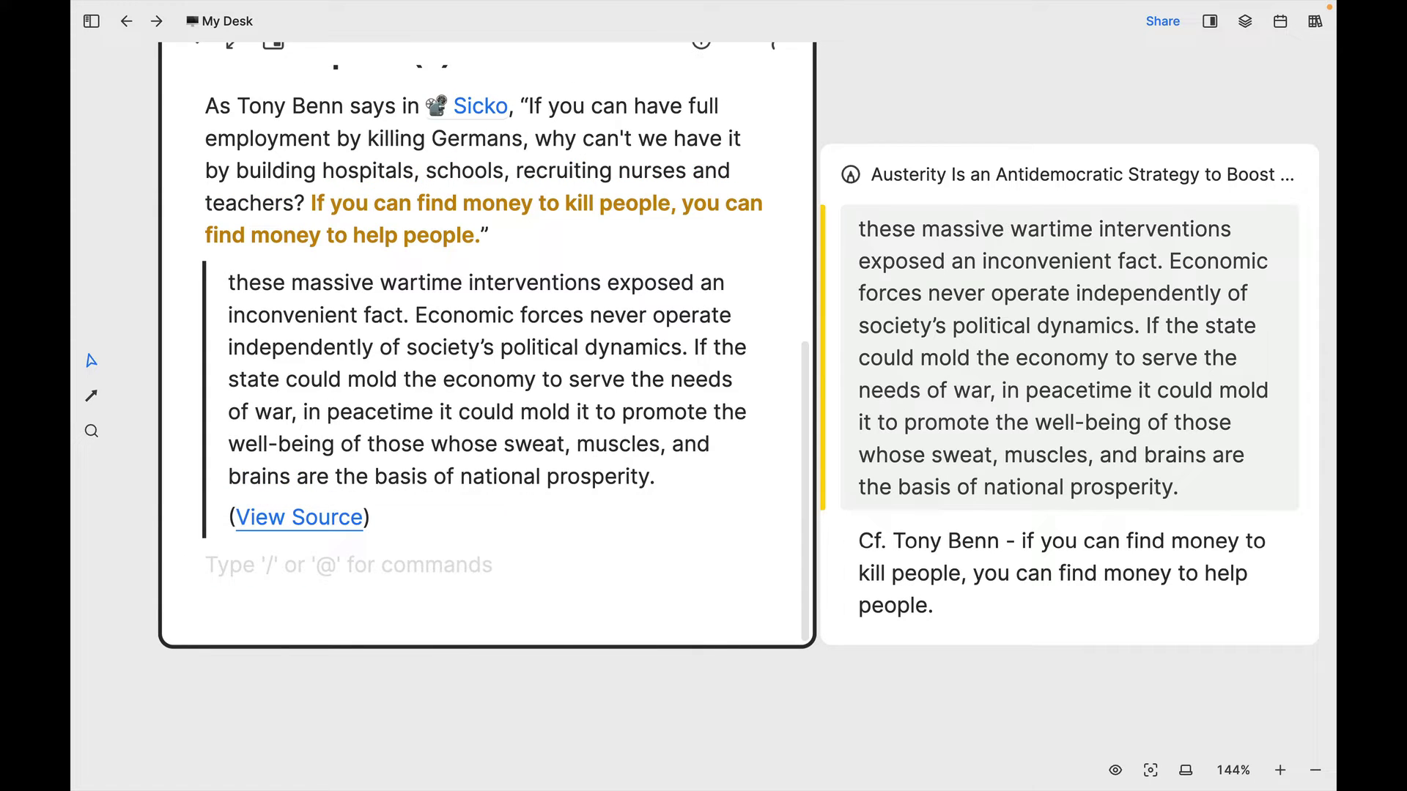
# Join the View Source link onto the passage's last line and turn the quote into a plain paragraph
pyautogui.click(224, 505)
pyautogui.press('BackSpace')
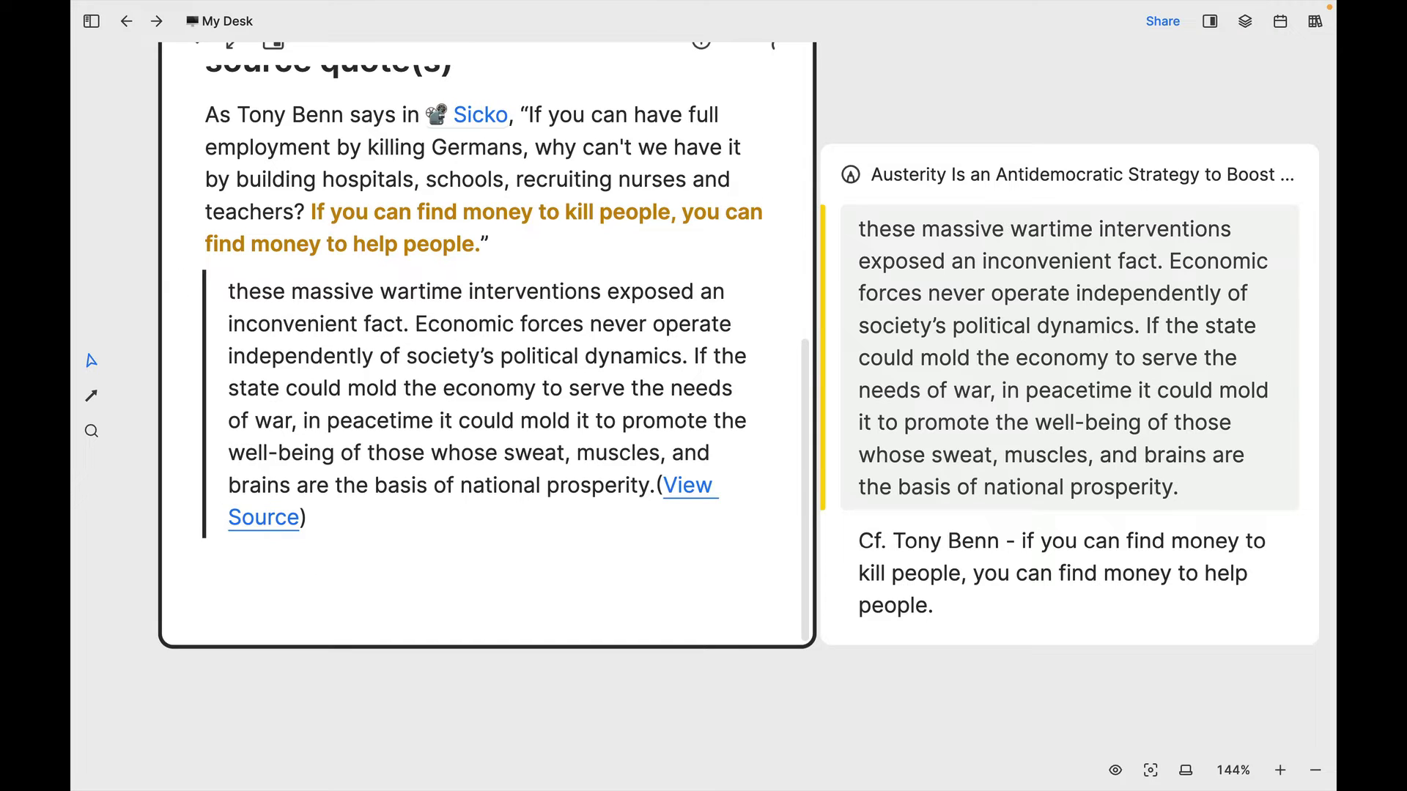
pyautogui.click(228, 290)
pyautogui.press('BackSpace')
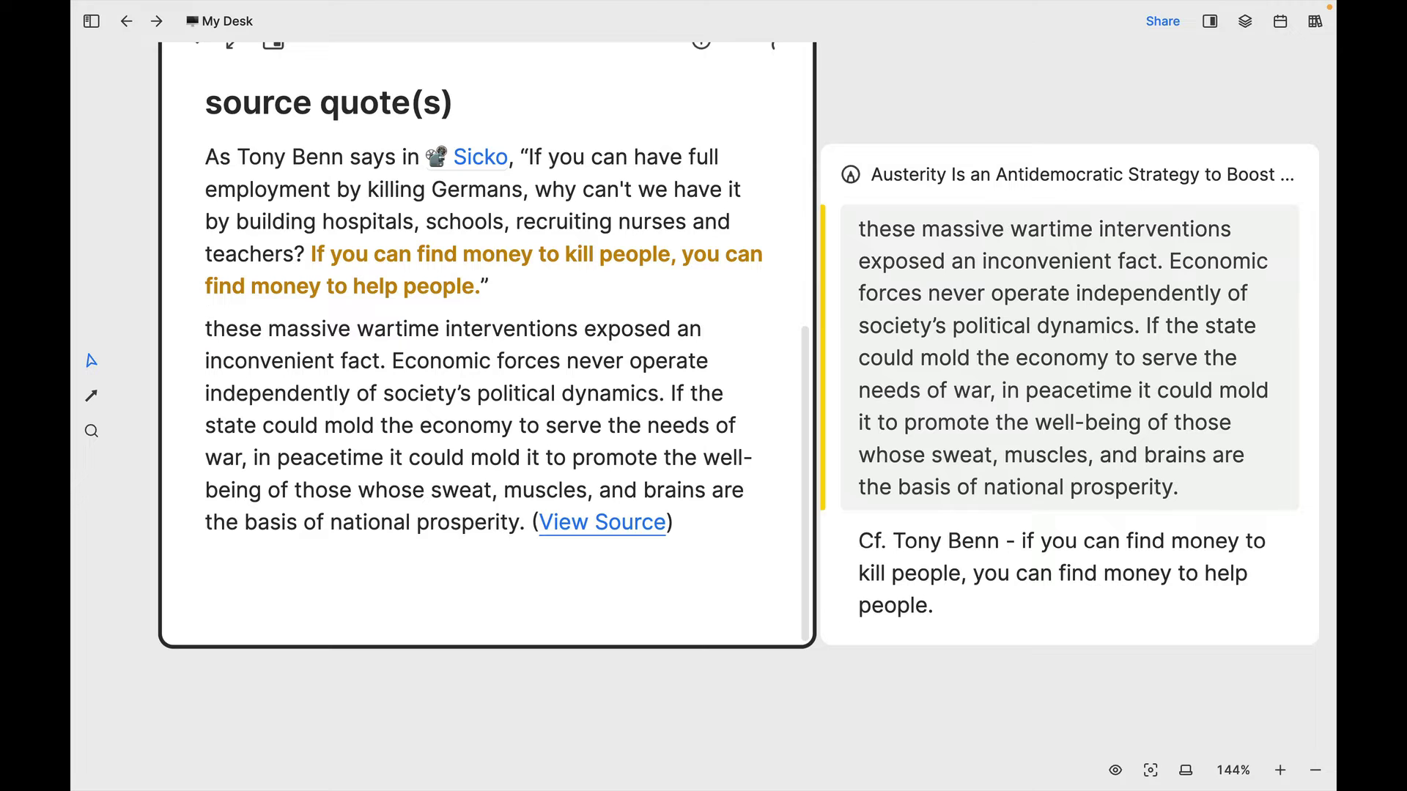
pyautogui.scroll(8, 396, 297)
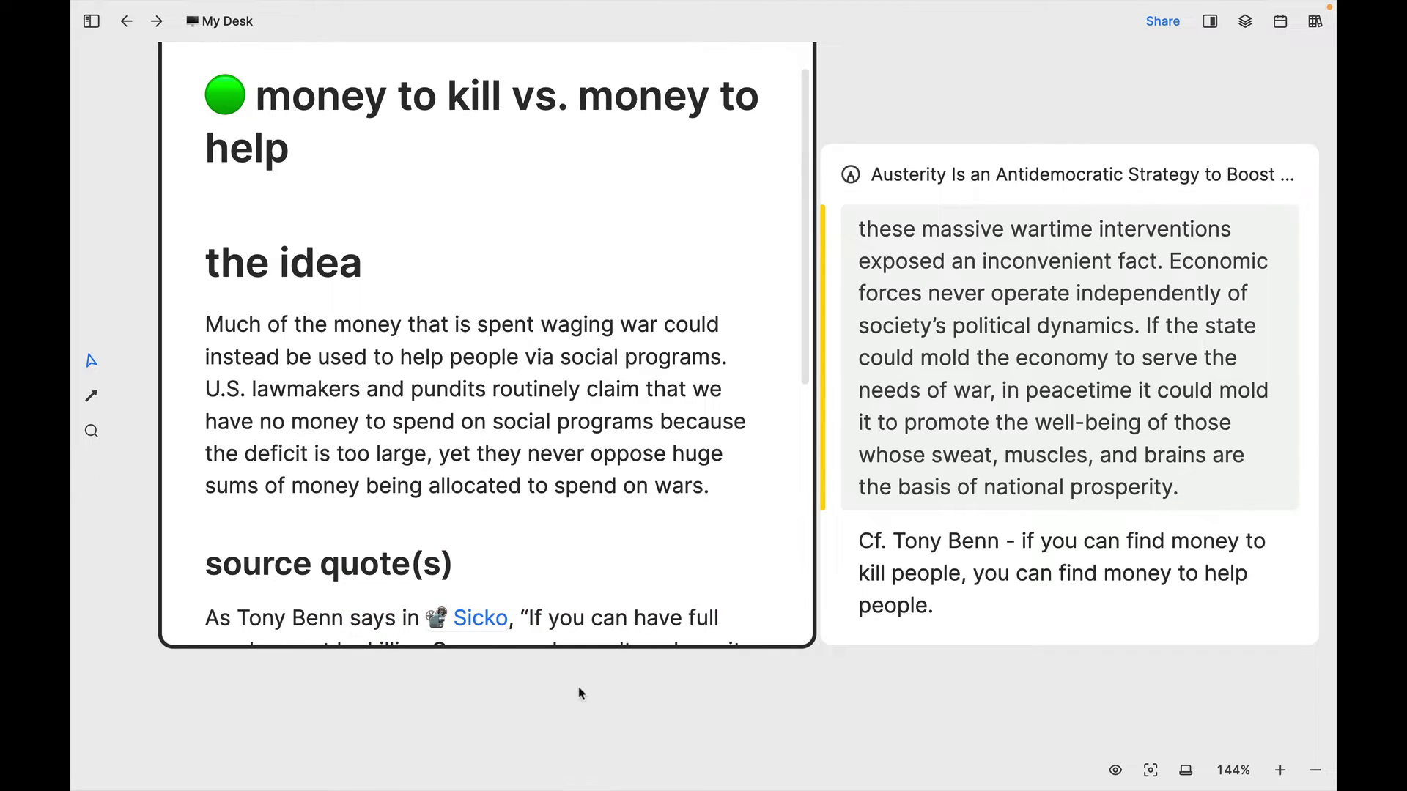
# Open the claim card in a widened split-view panel and expand its Info details (My Desk, 0 tags)
pyautogui.scroll(2, 614, 685)
pyautogui.hscroll(1, 614, 685)
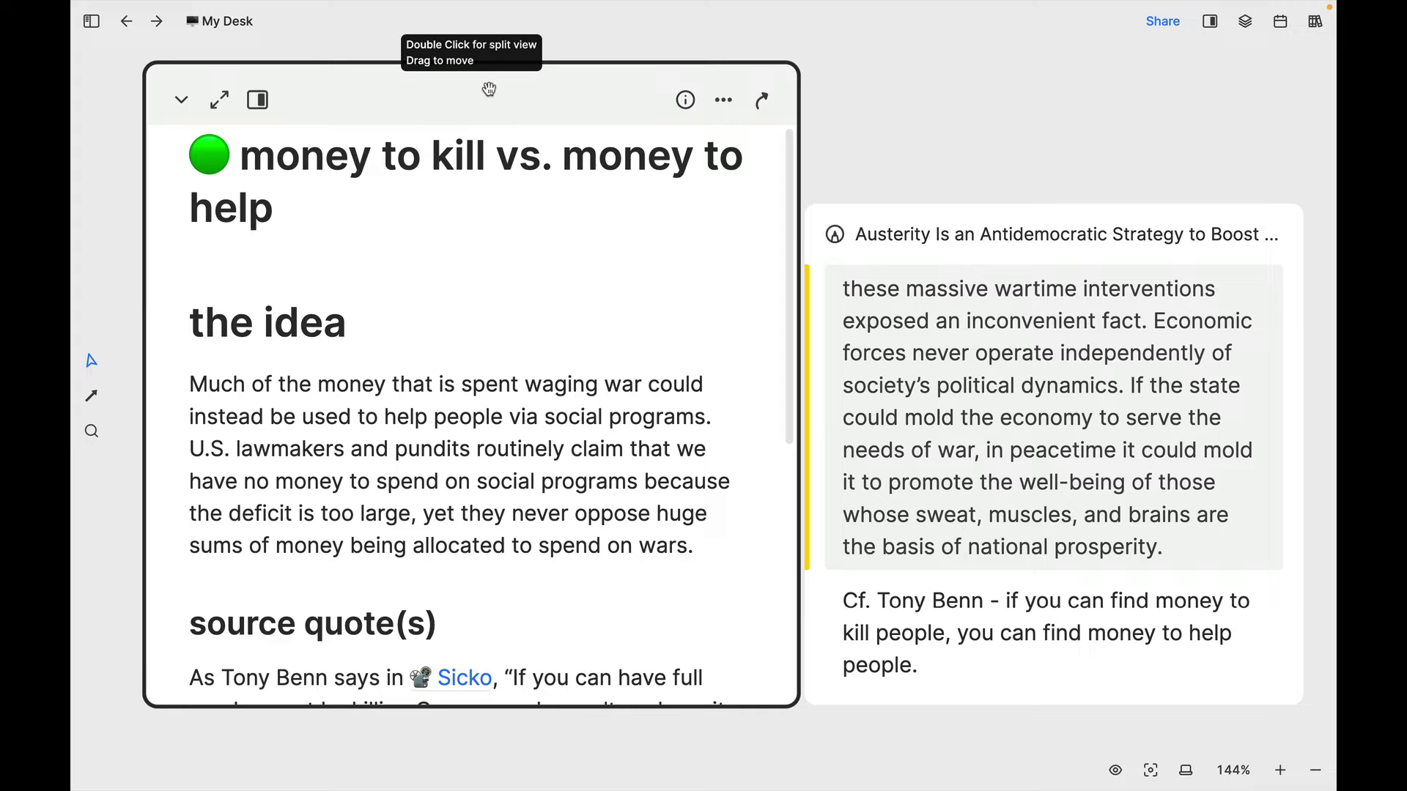
pyautogui.doubleClick(489, 88)
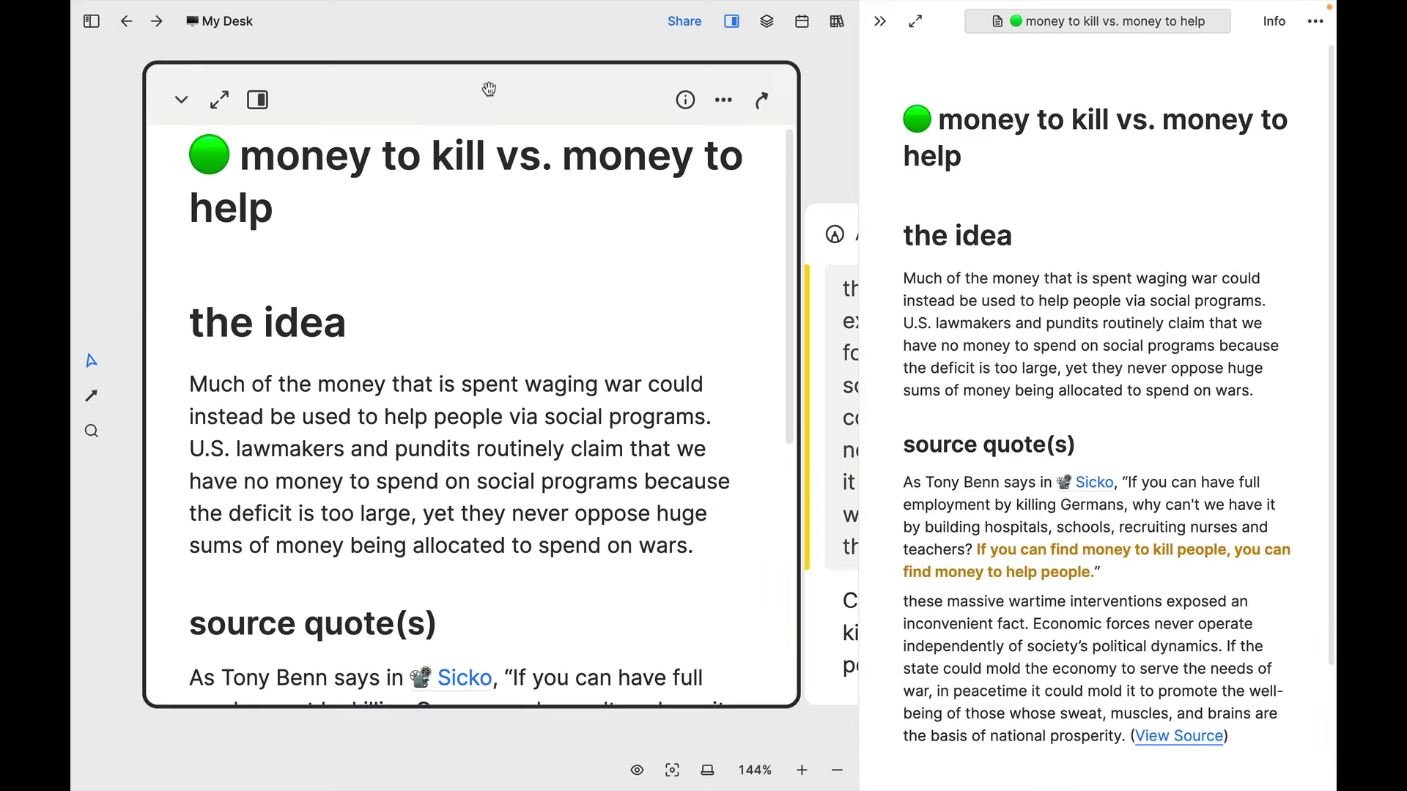
pyautogui.moveTo(861, 97); pyautogui.dragTo(635, 99)
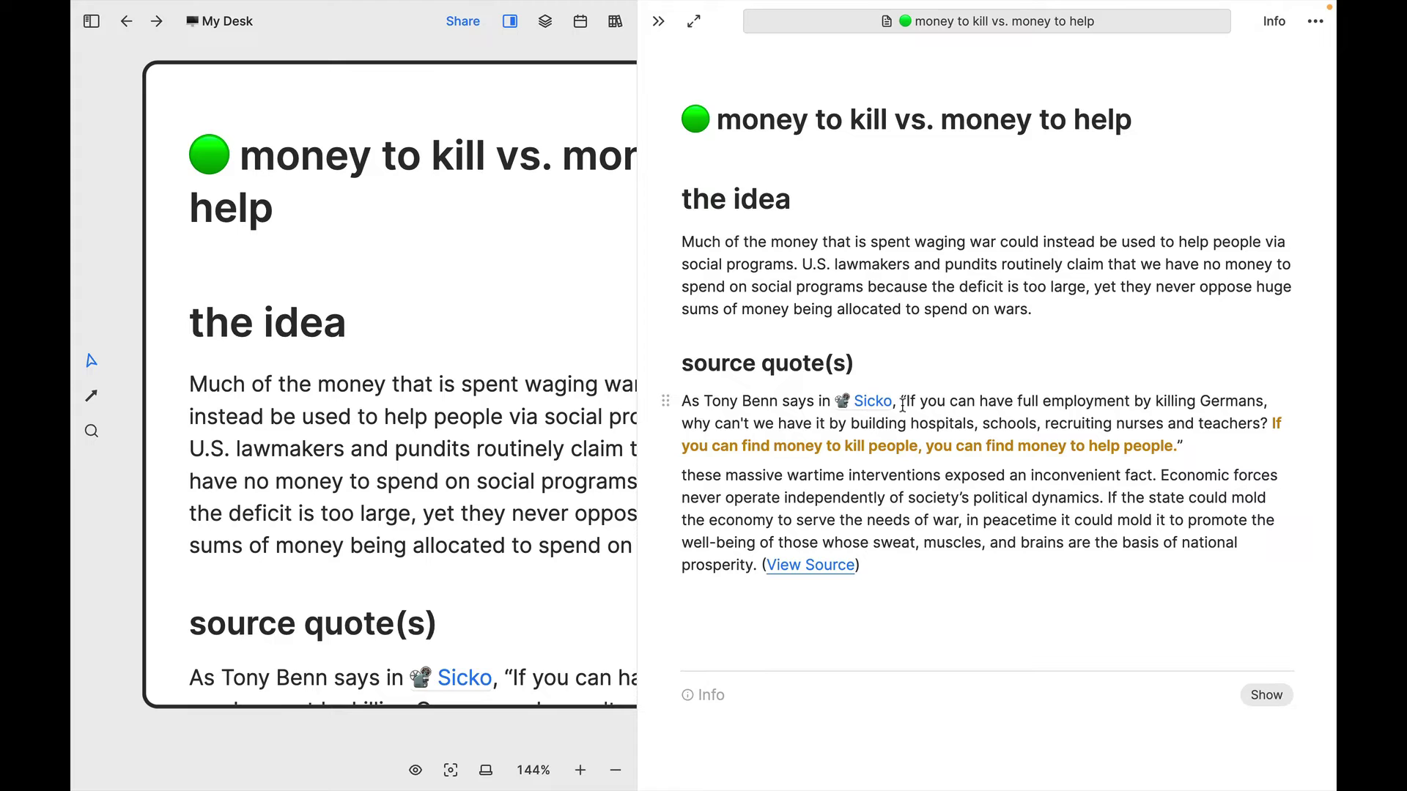
pyautogui.click(1268, 696)
pyautogui.scroll(-2, 1233, 677)
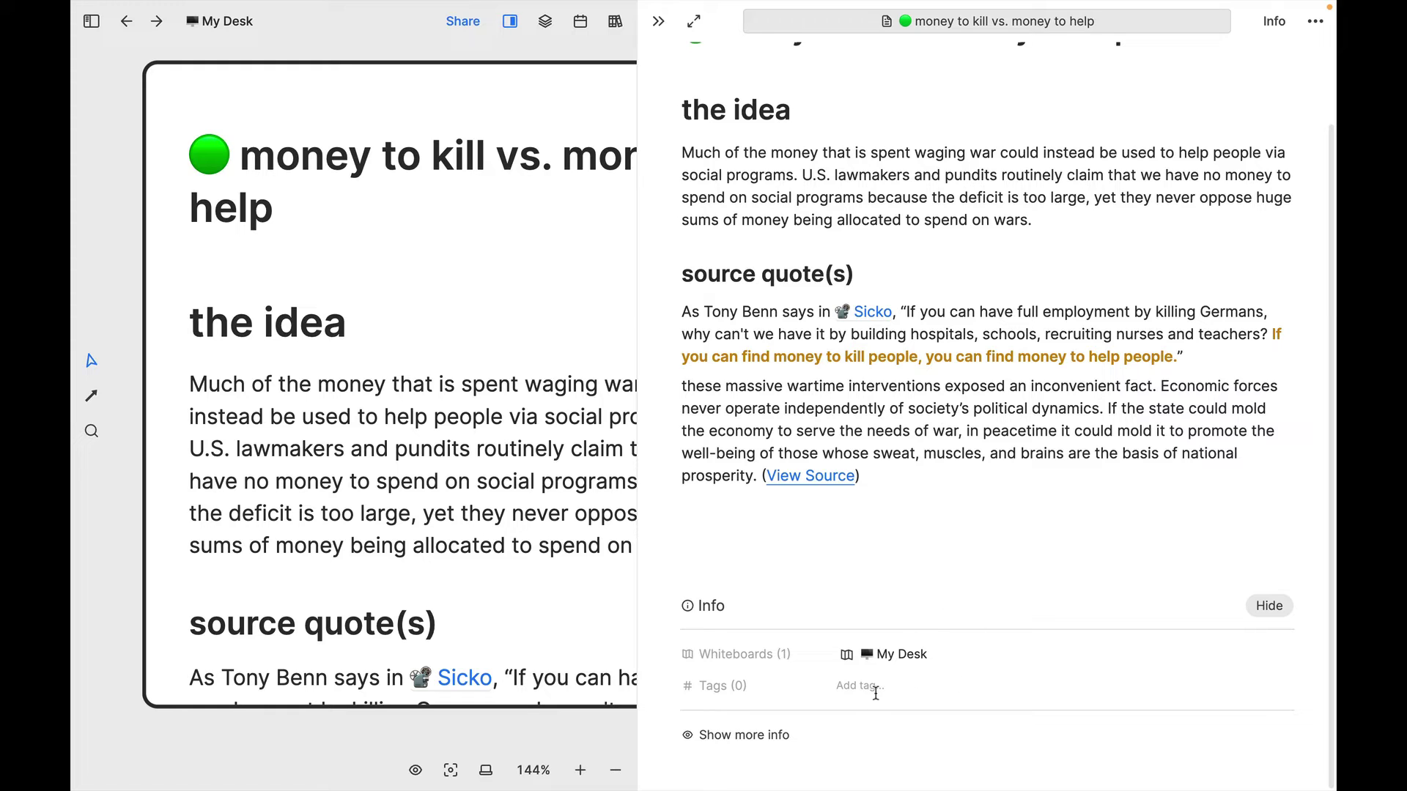
# Add the methinking tag to the money to kill vs. money to help card
pyautogui.click(852, 689)
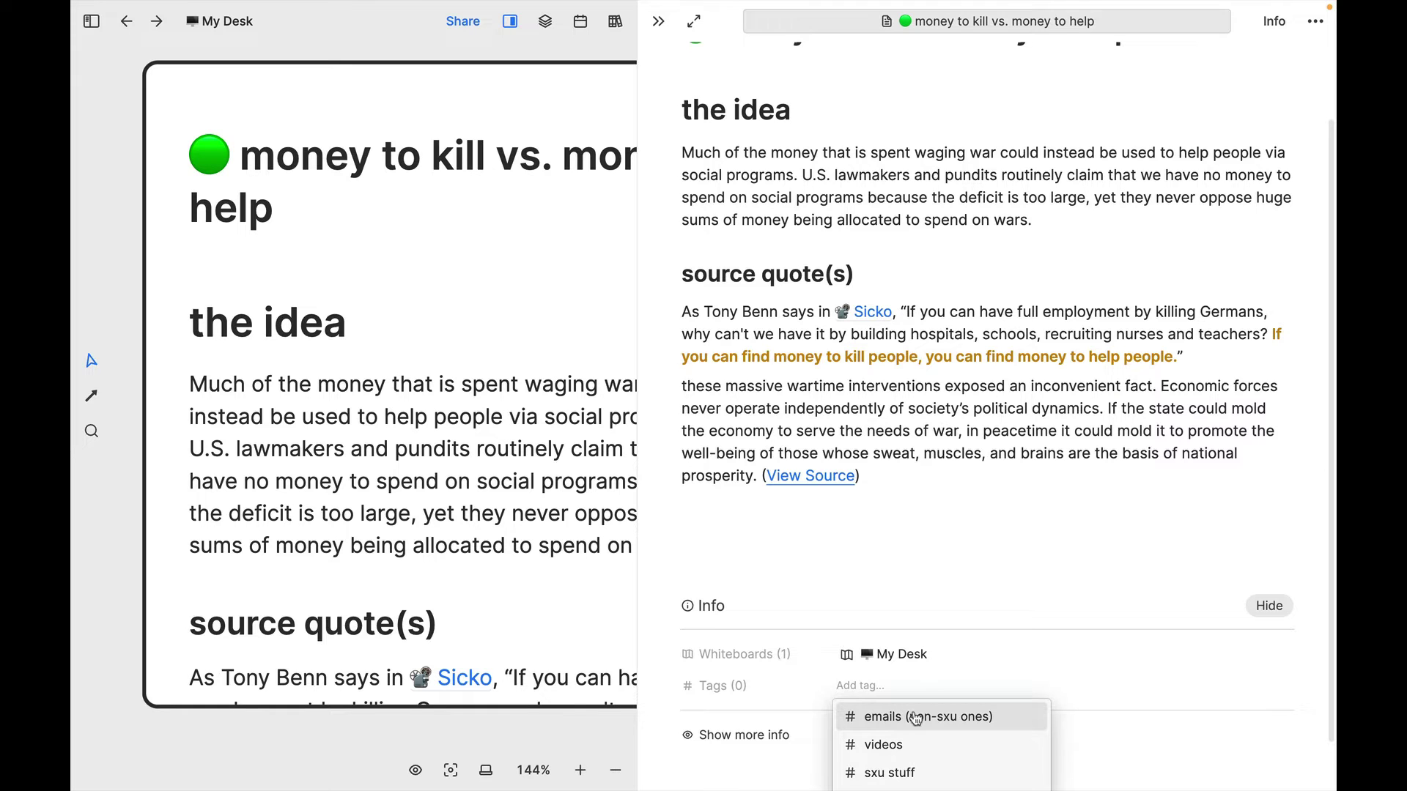
pyautogui.scroll(-1, 919, 719)
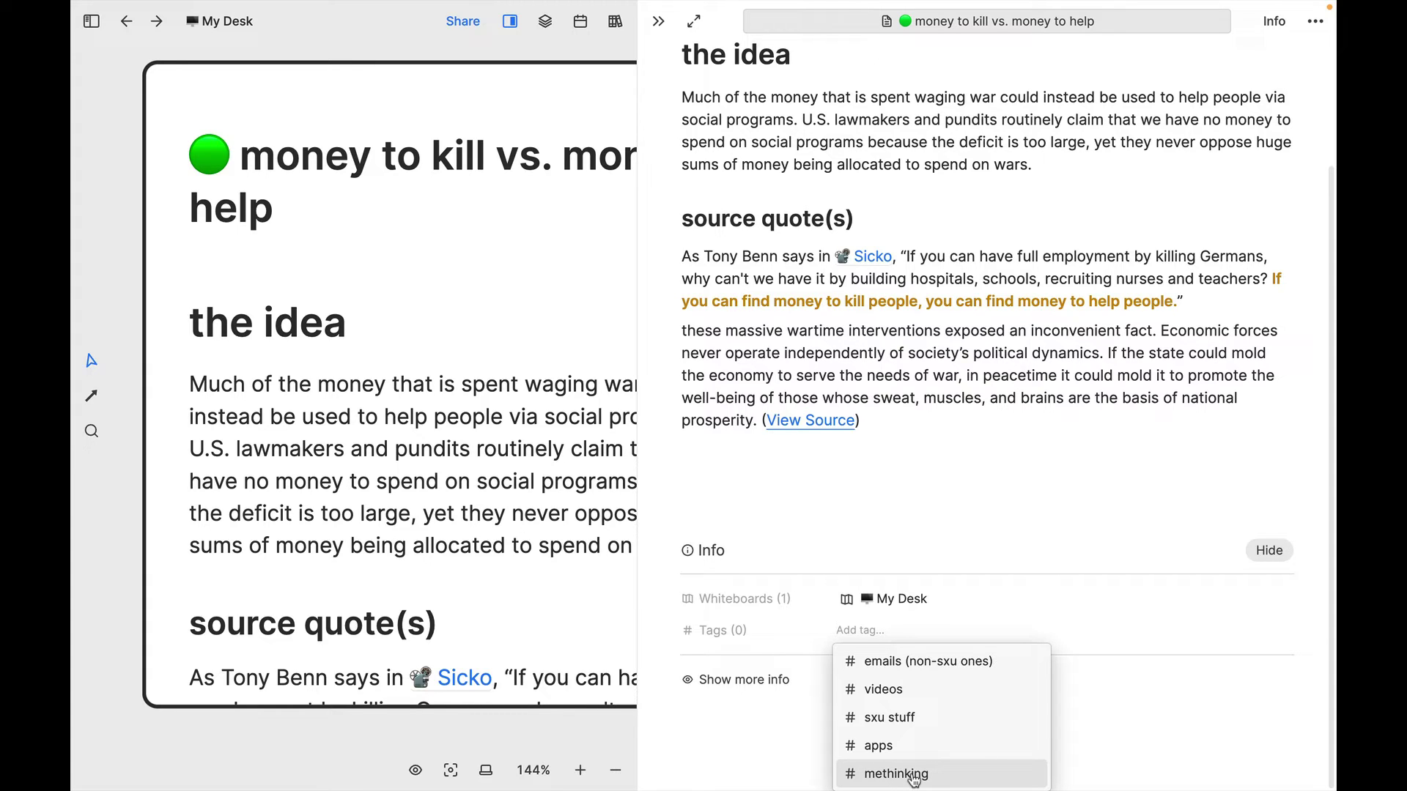
pyautogui.click(913, 779)
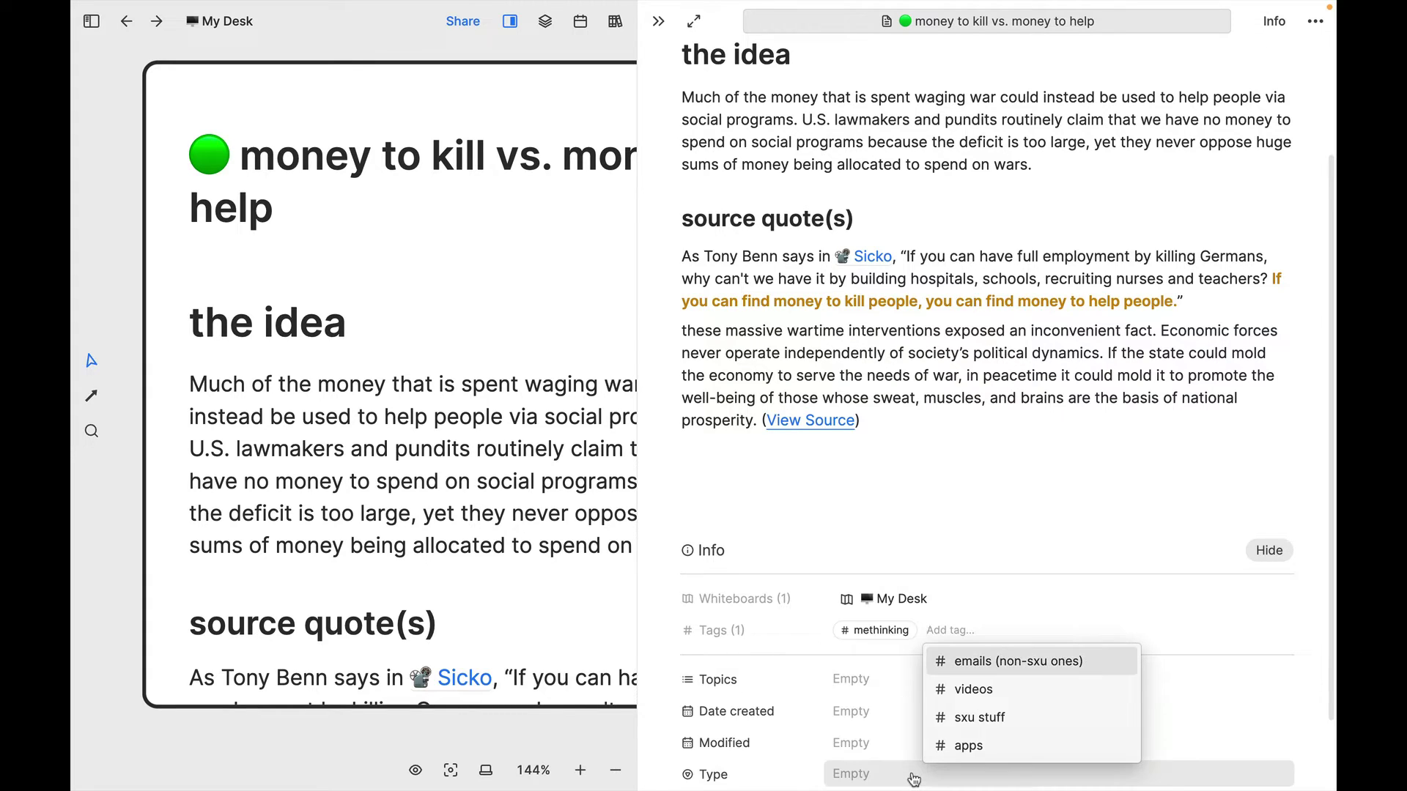
pyautogui.scroll(-2, 1012, 554)
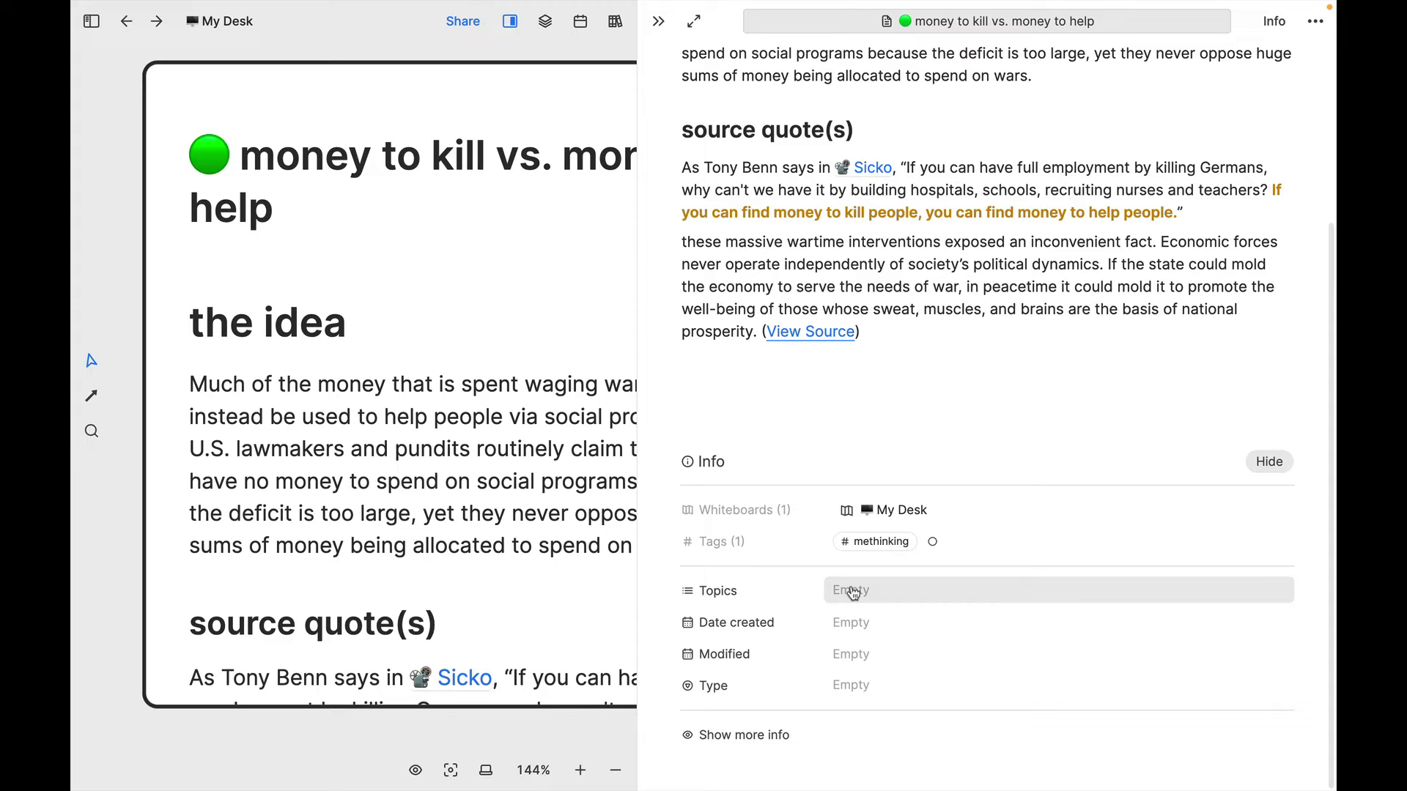
# Add war and health care as the card's Topics
pyautogui.click(852, 592)
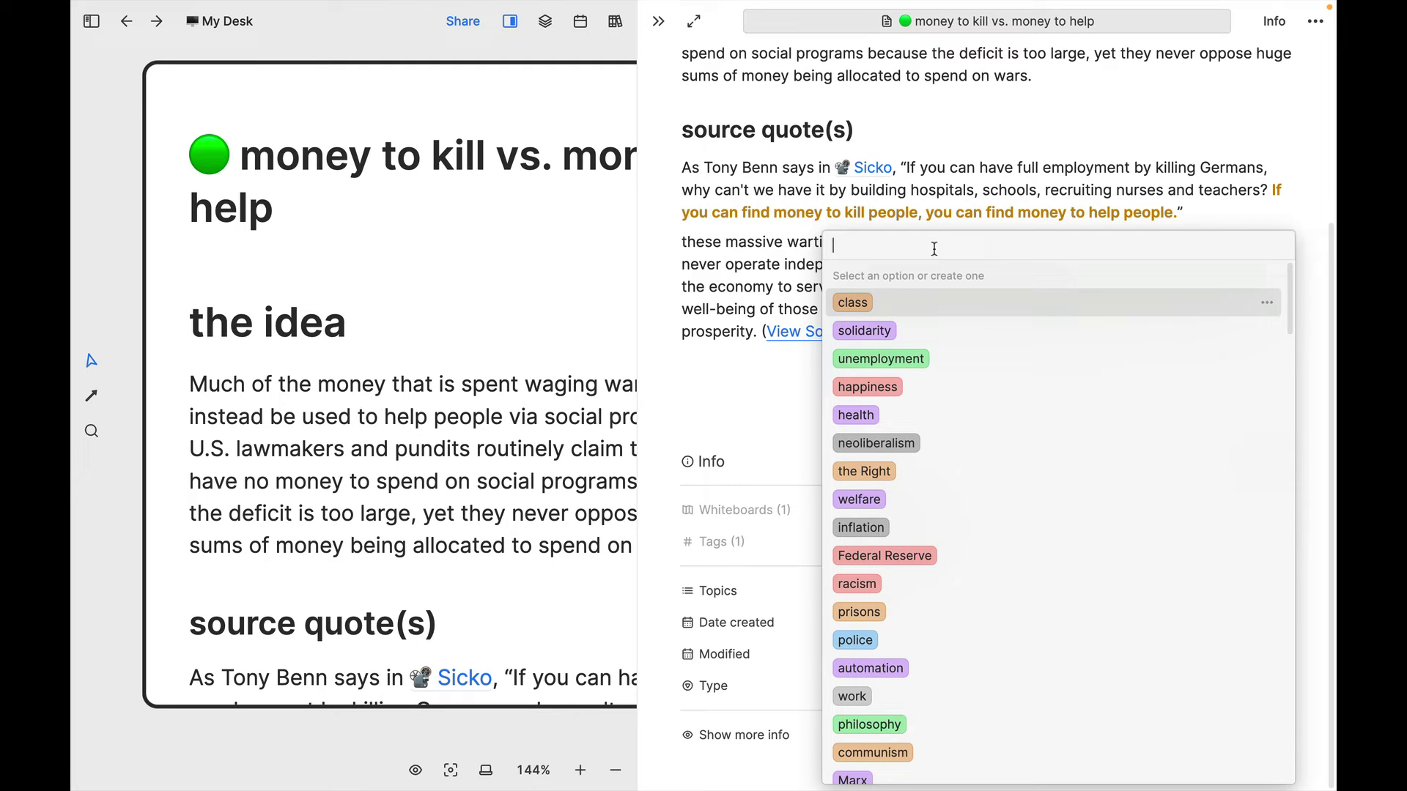
pyautogui.write('war')
pyautogui.press('Return')
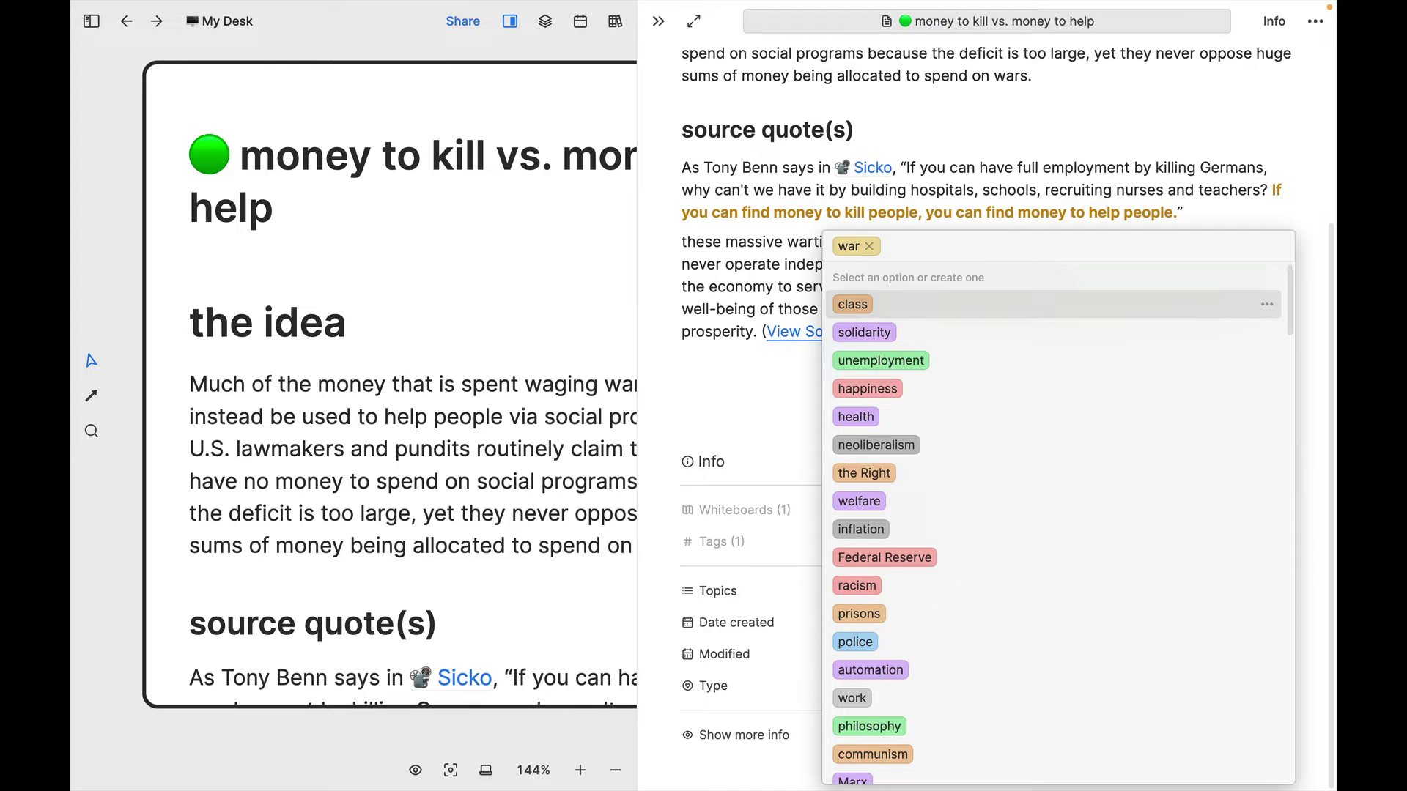
pyautogui.write('health')
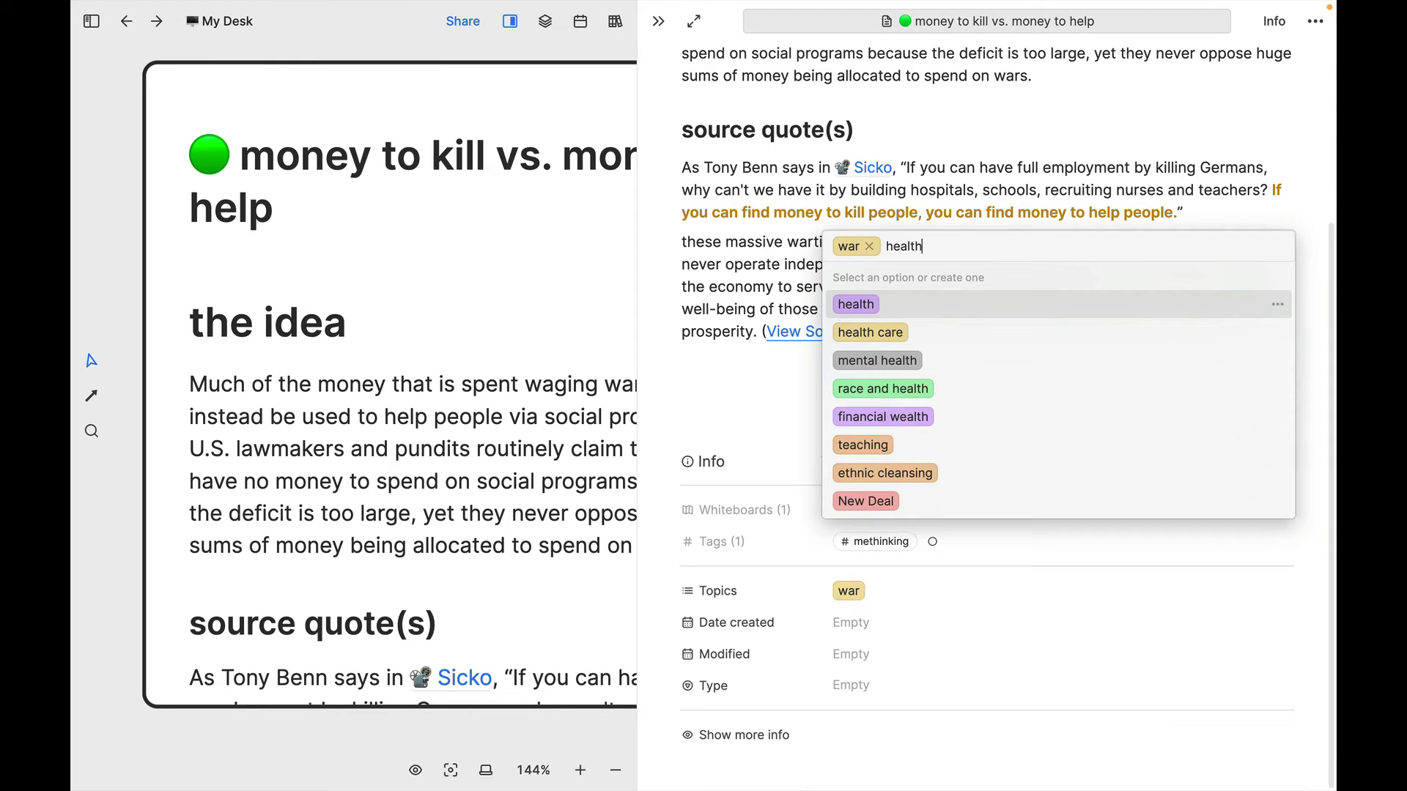
pyautogui.press('Down')
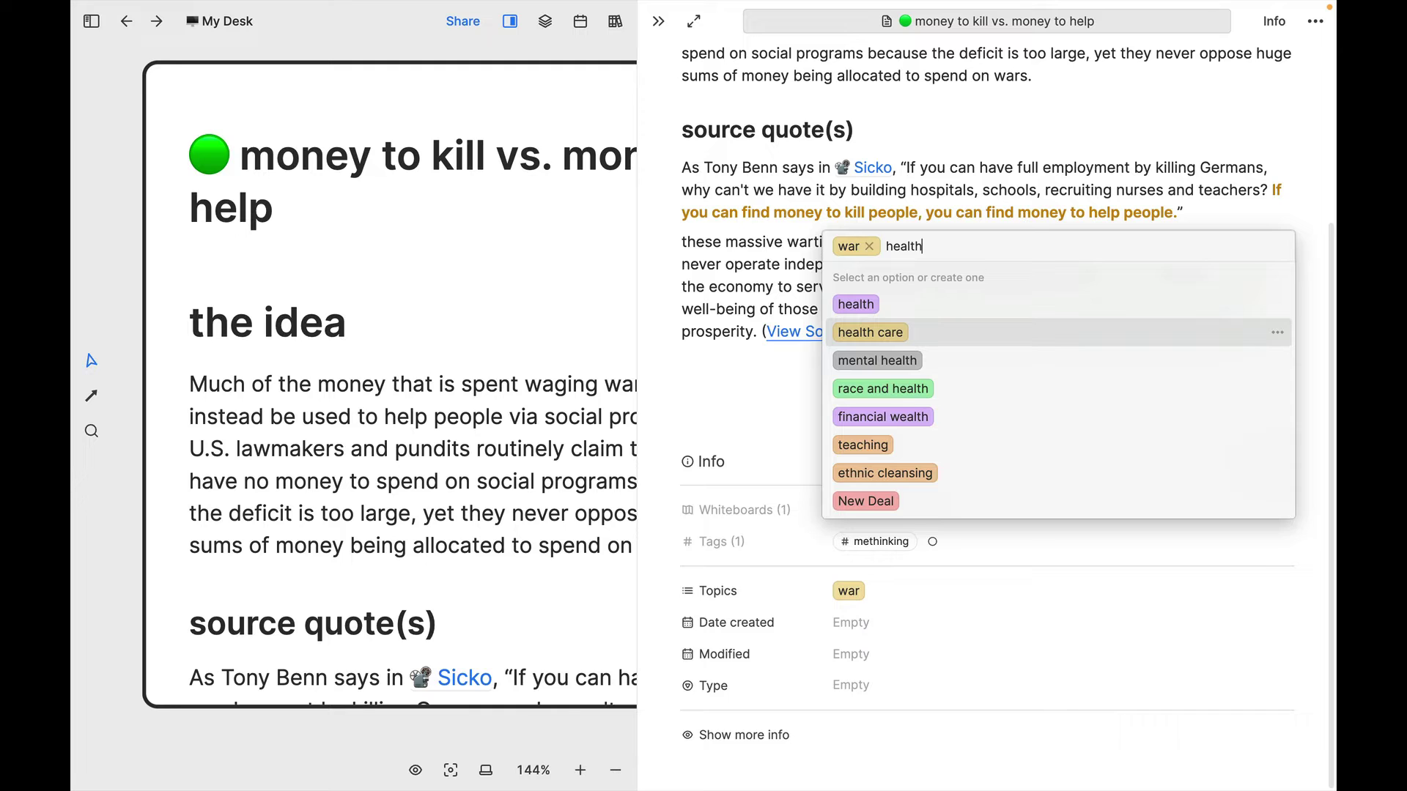
pyautogui.press('Return')
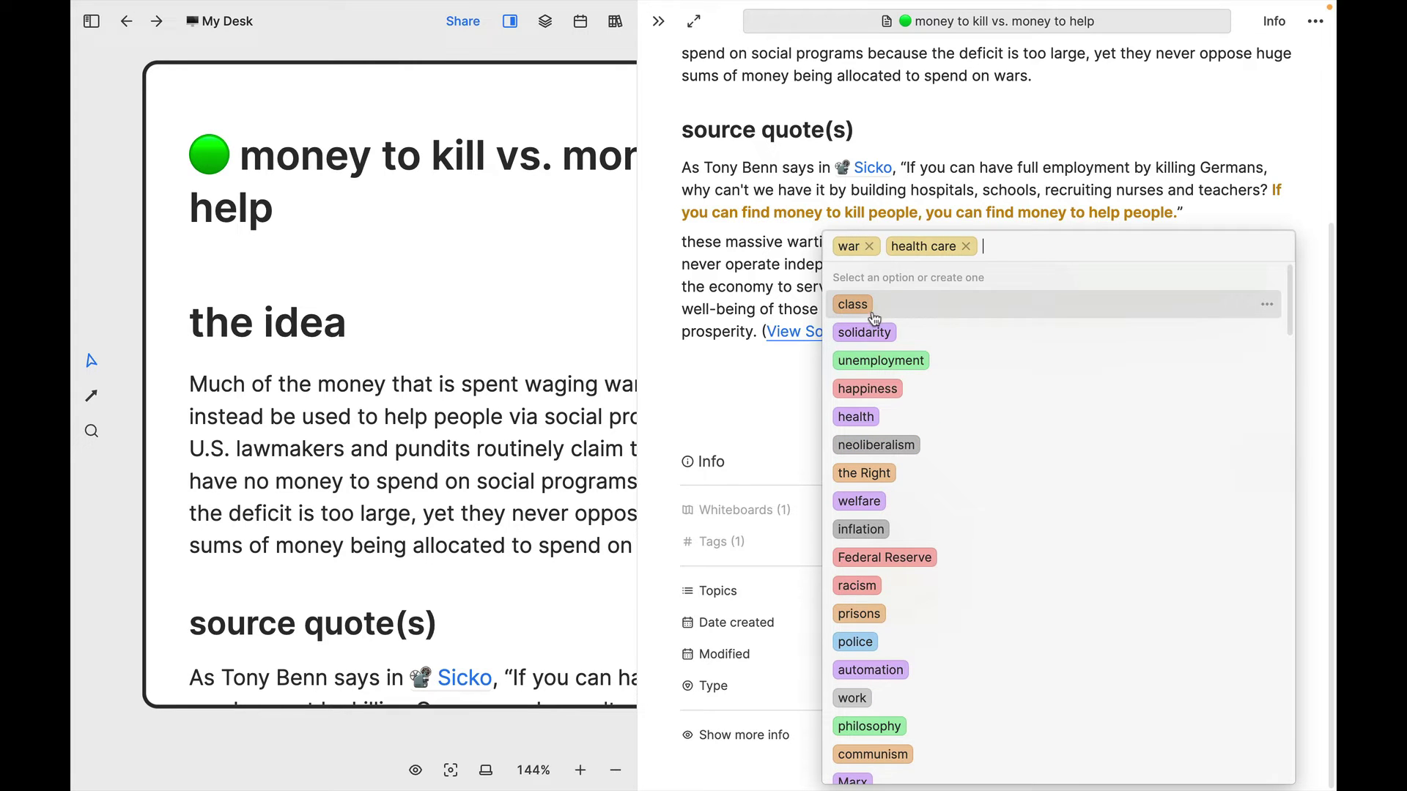
pyautogui.click(758, 377)
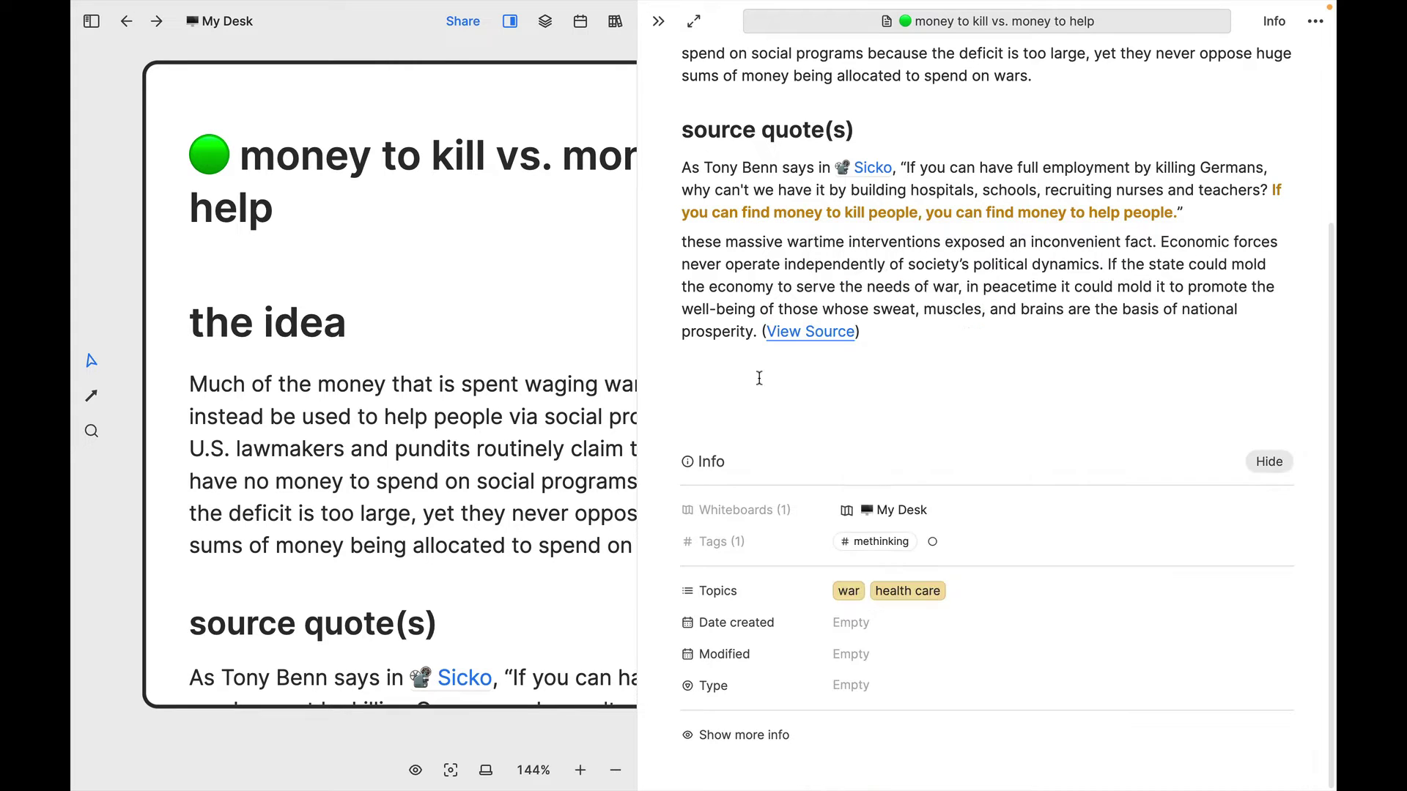
# Set Date created to November 16, 2023 and Type to claim
pyautogui.click(852, 622)
pyautogui.click(935, 640)
pyautogui.click(853, 687)
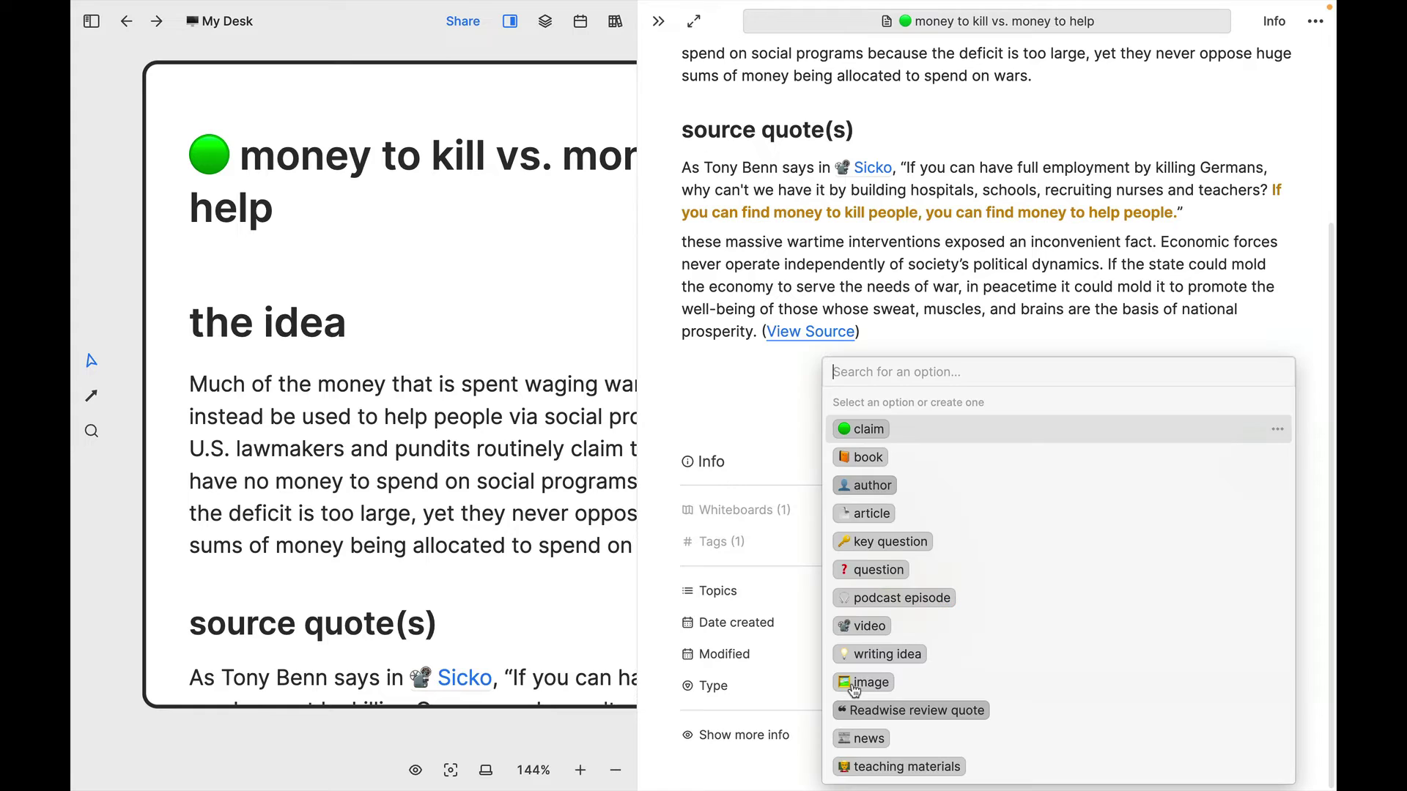
pyautogui.click(888, 432)
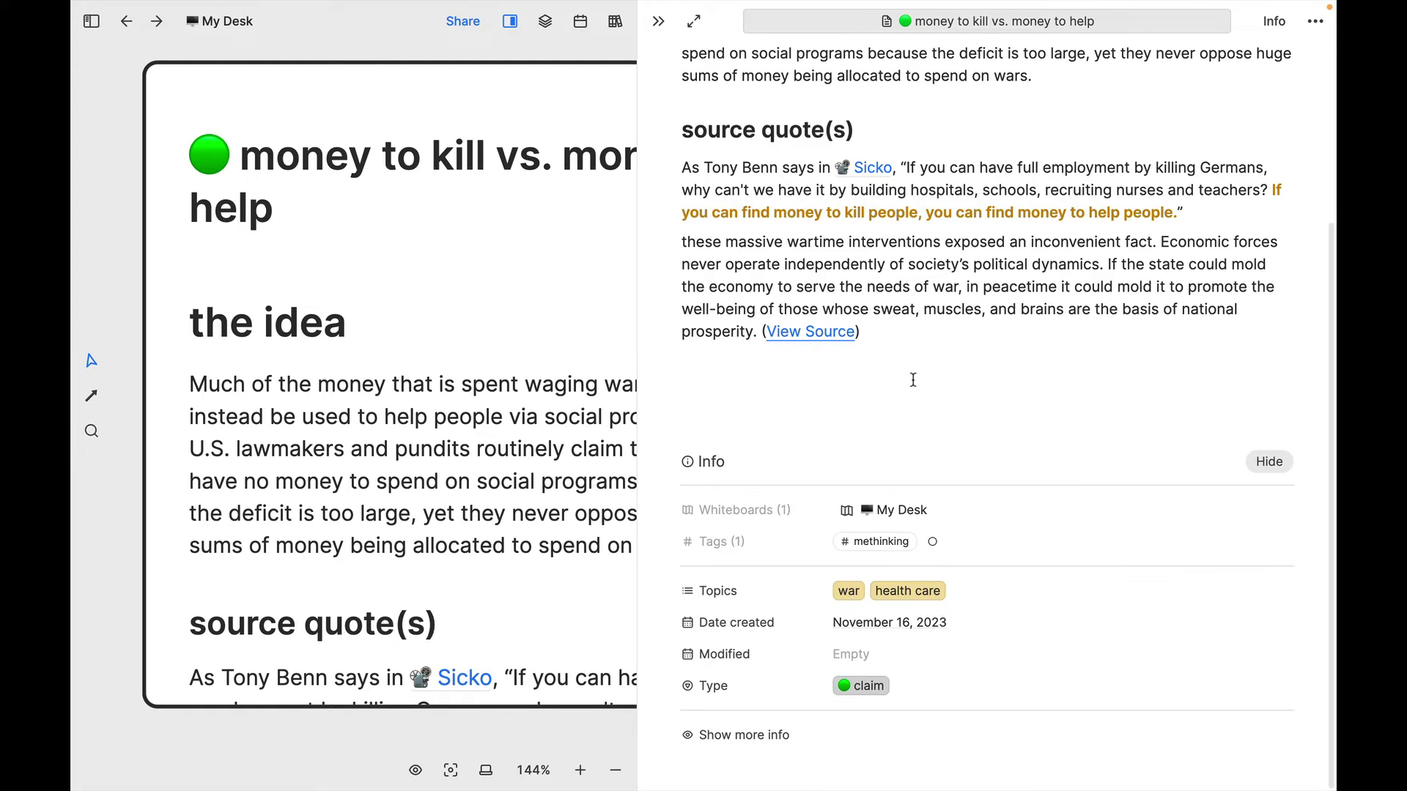
# Close the side panel and add a 'See also' line under the idea paragraph linking to Why We Fight
pyautogui.click(658, 22)
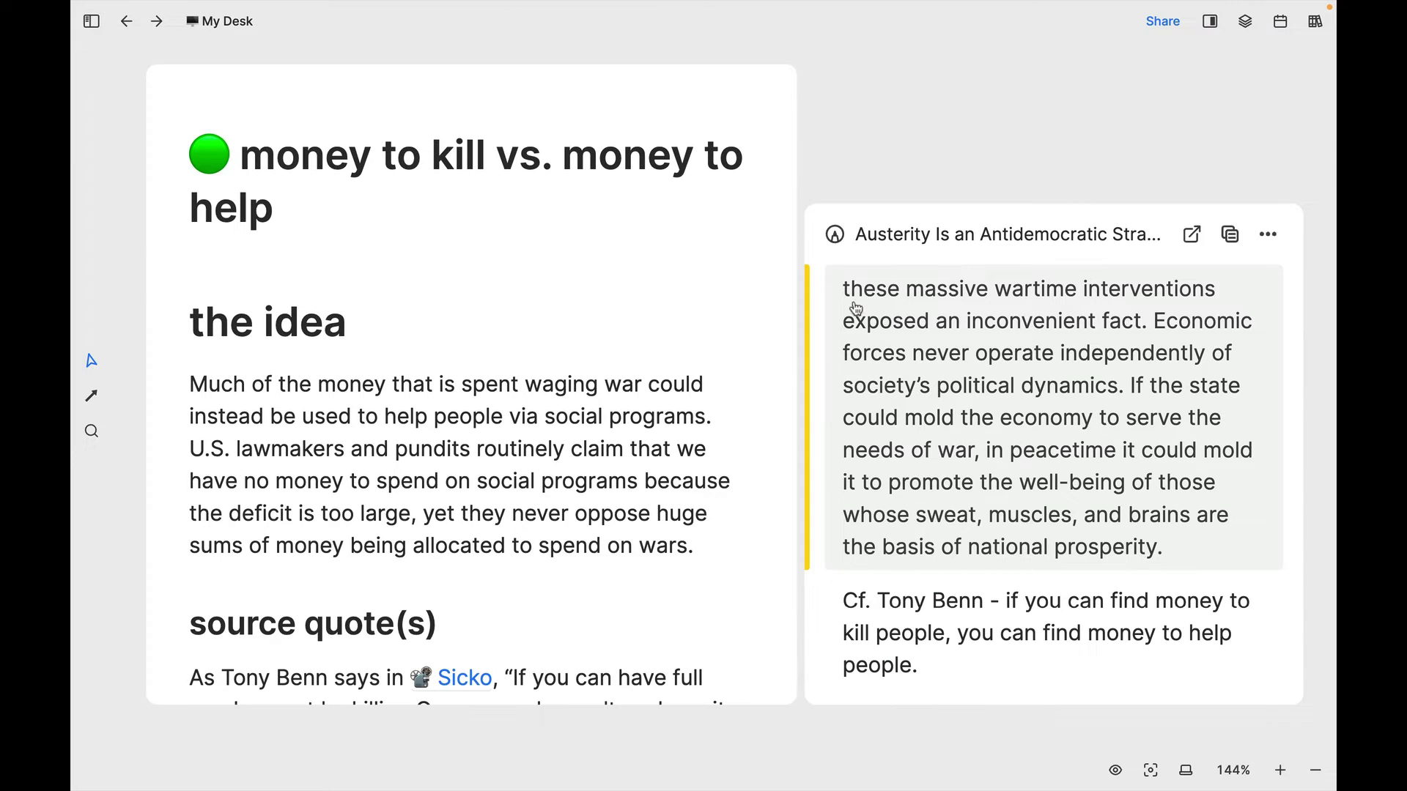
pyautogui.click(703, 551)
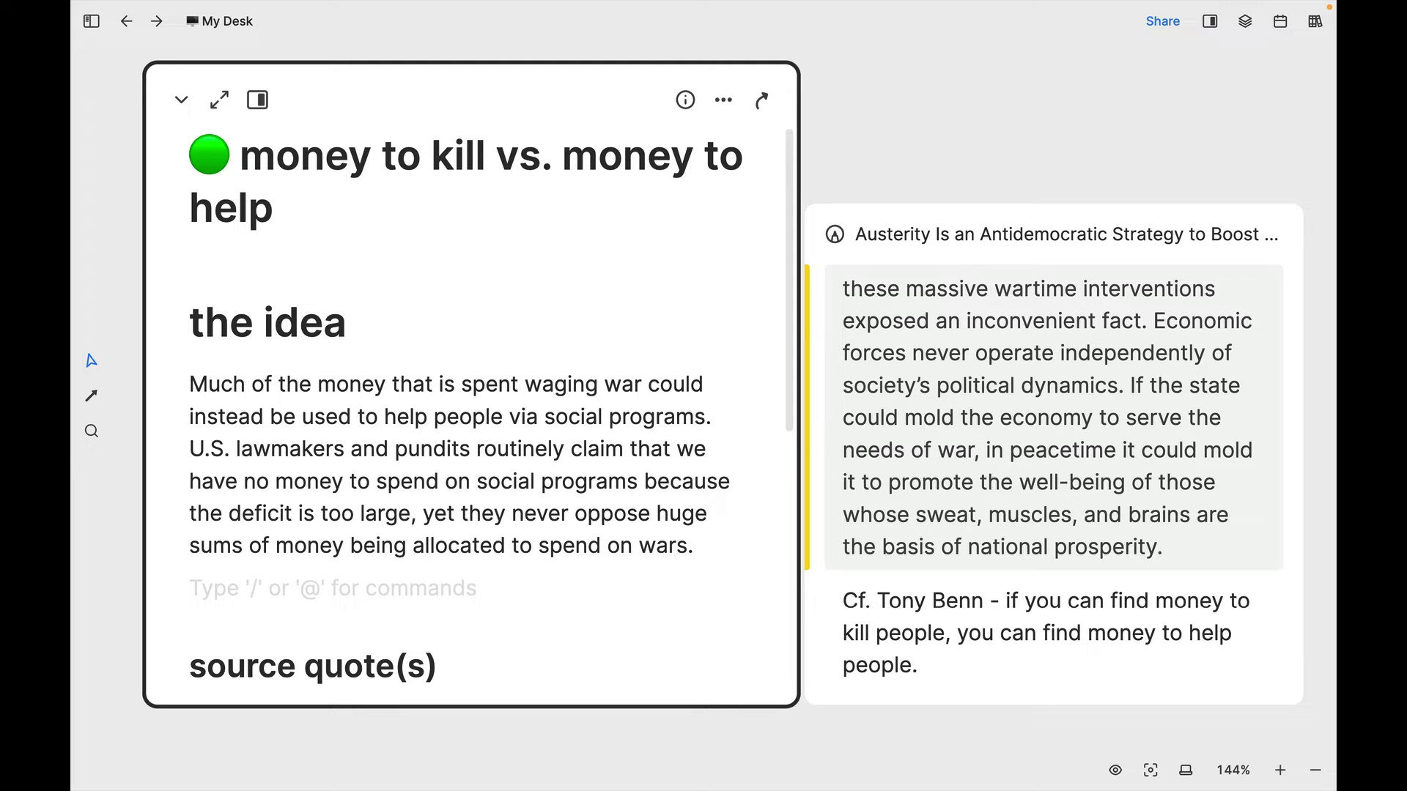
pyautogui.write('See')
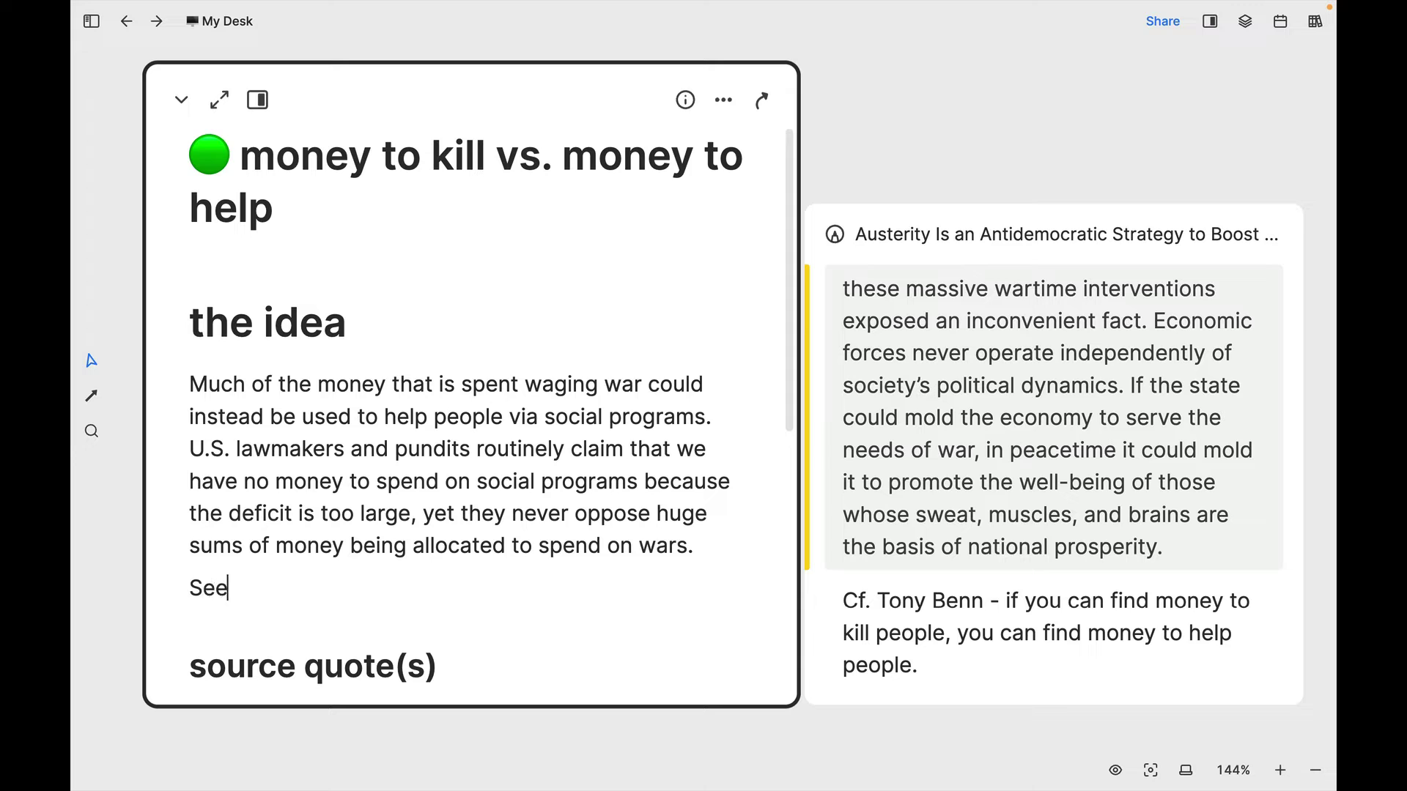
pyautogui.write(' also @')
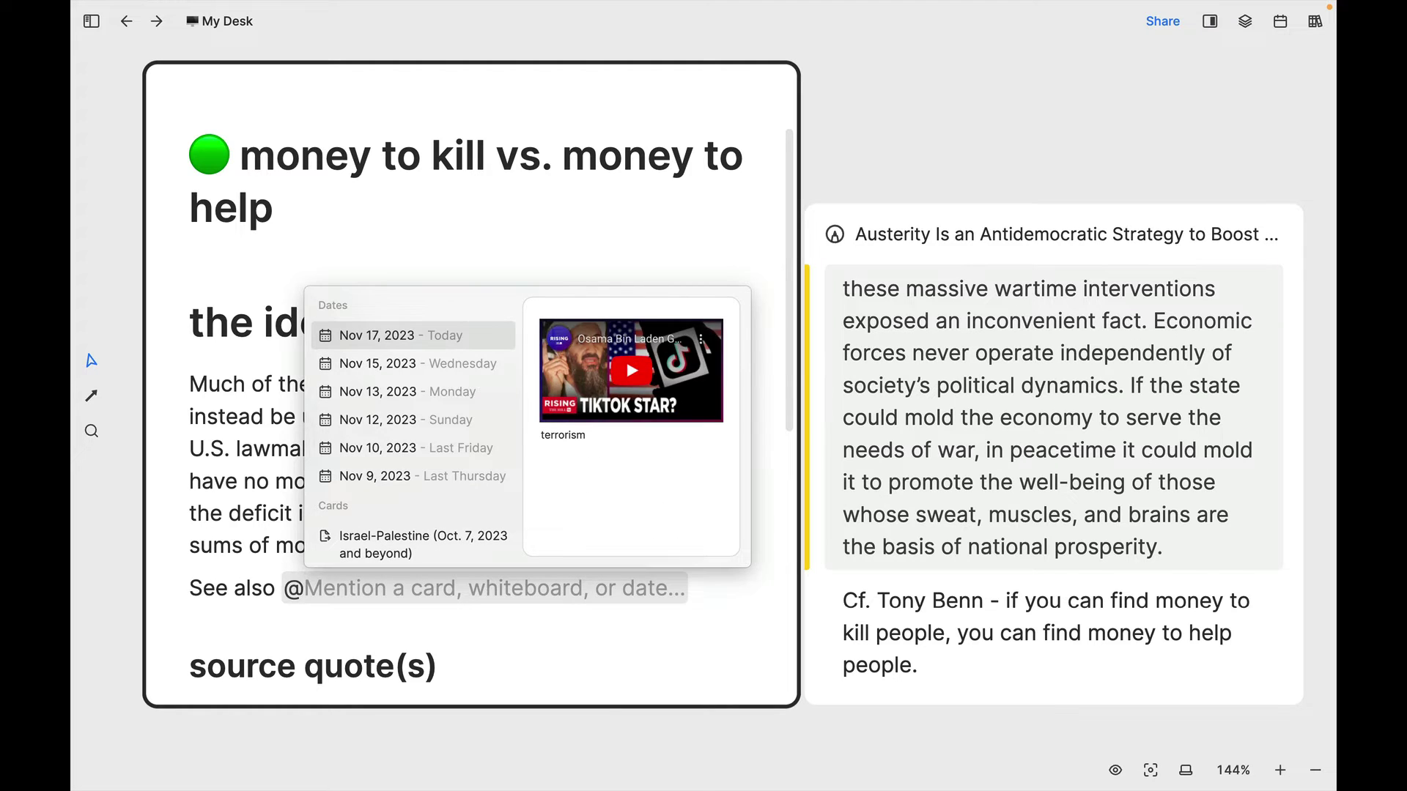
pyautogui.write('Why we')
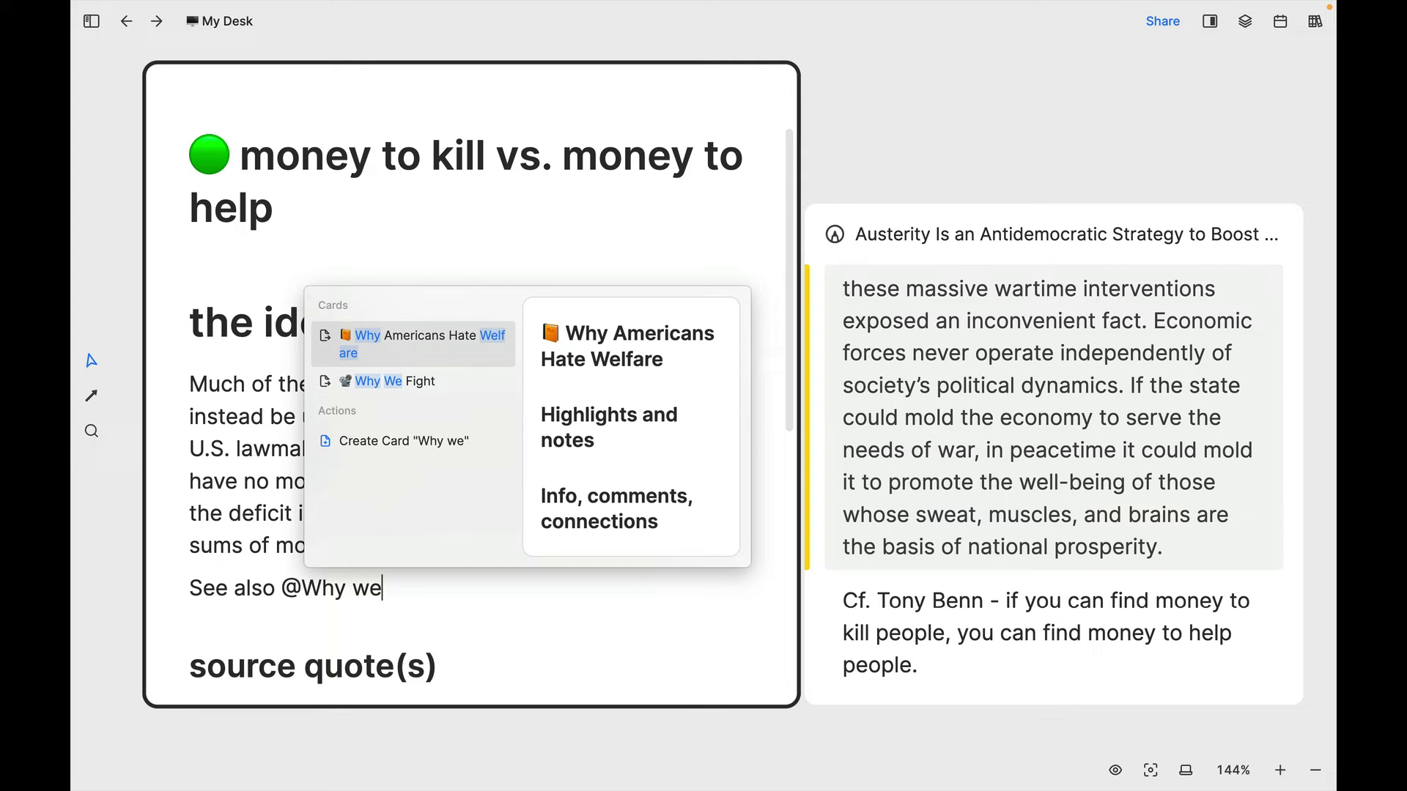
pyautogui.press('Down')
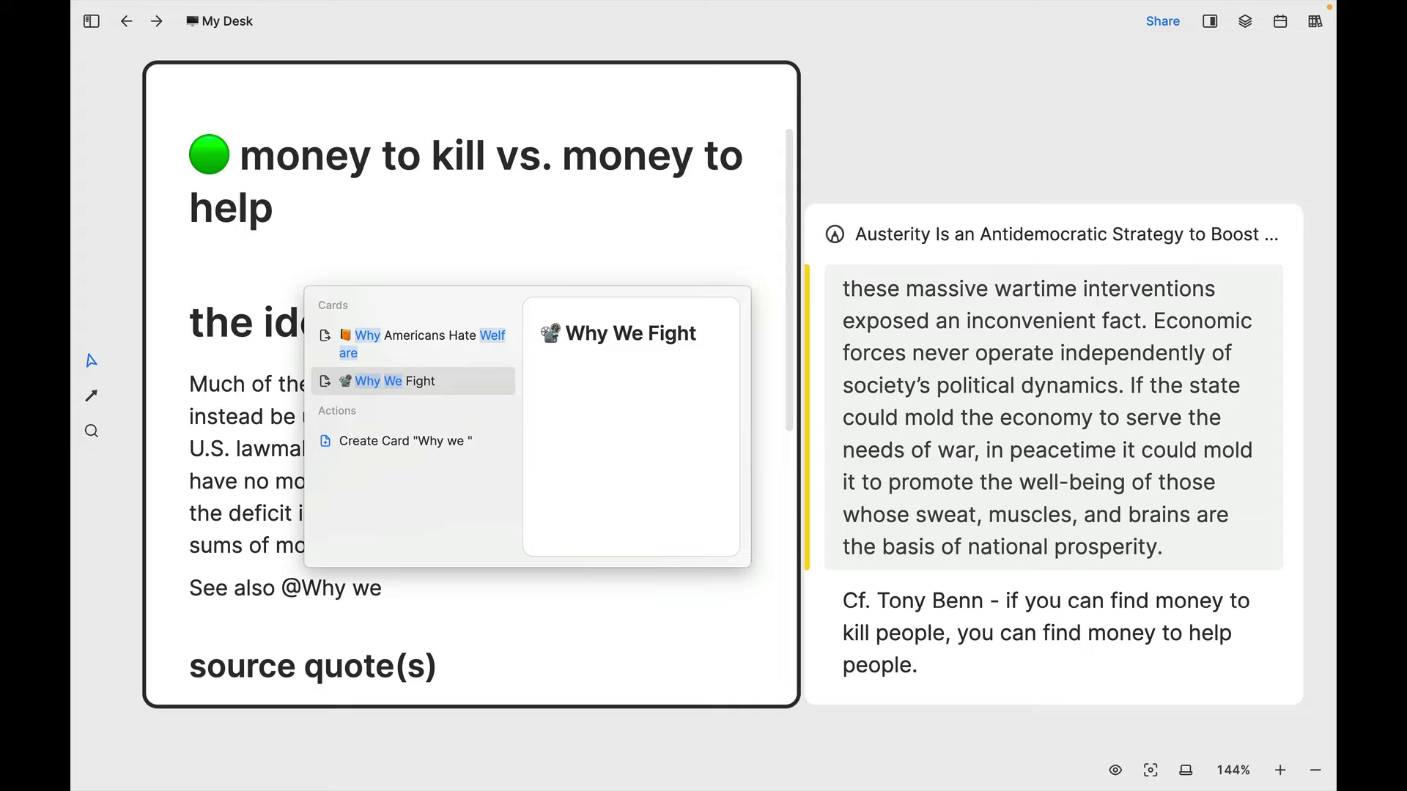
pyautogui.press('Return')
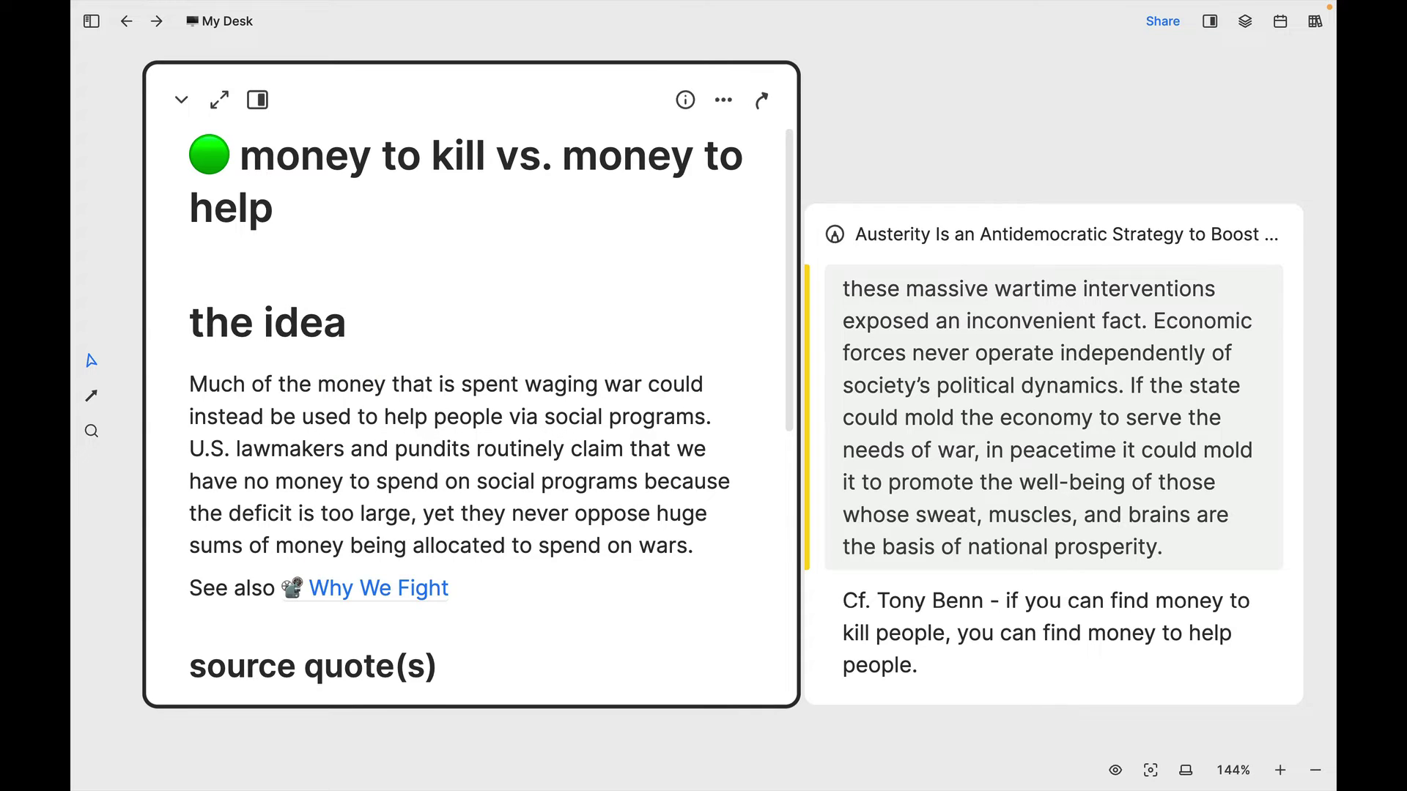
pyautogui.press('Return')
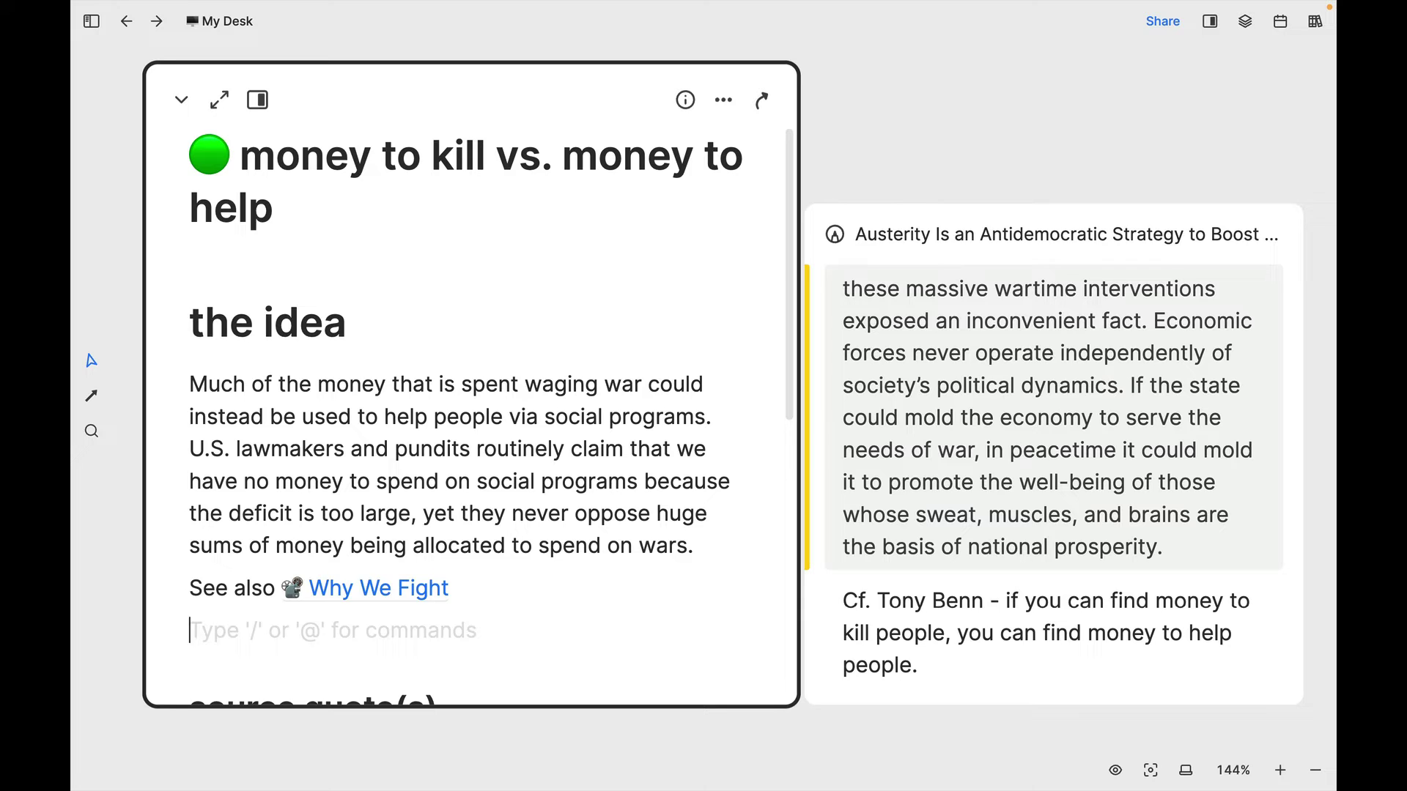
pyautogui.write('@')
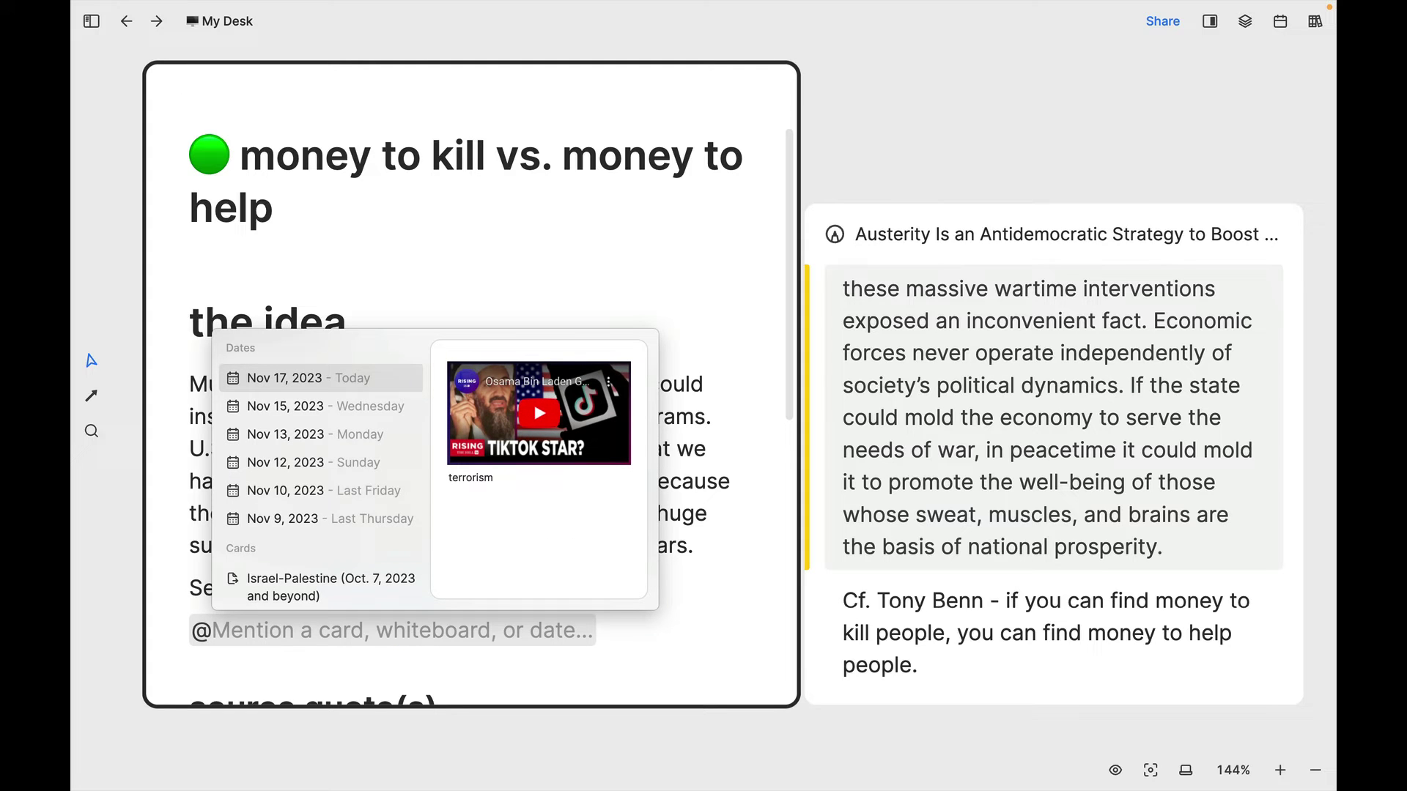
pyautogui.write('costs')
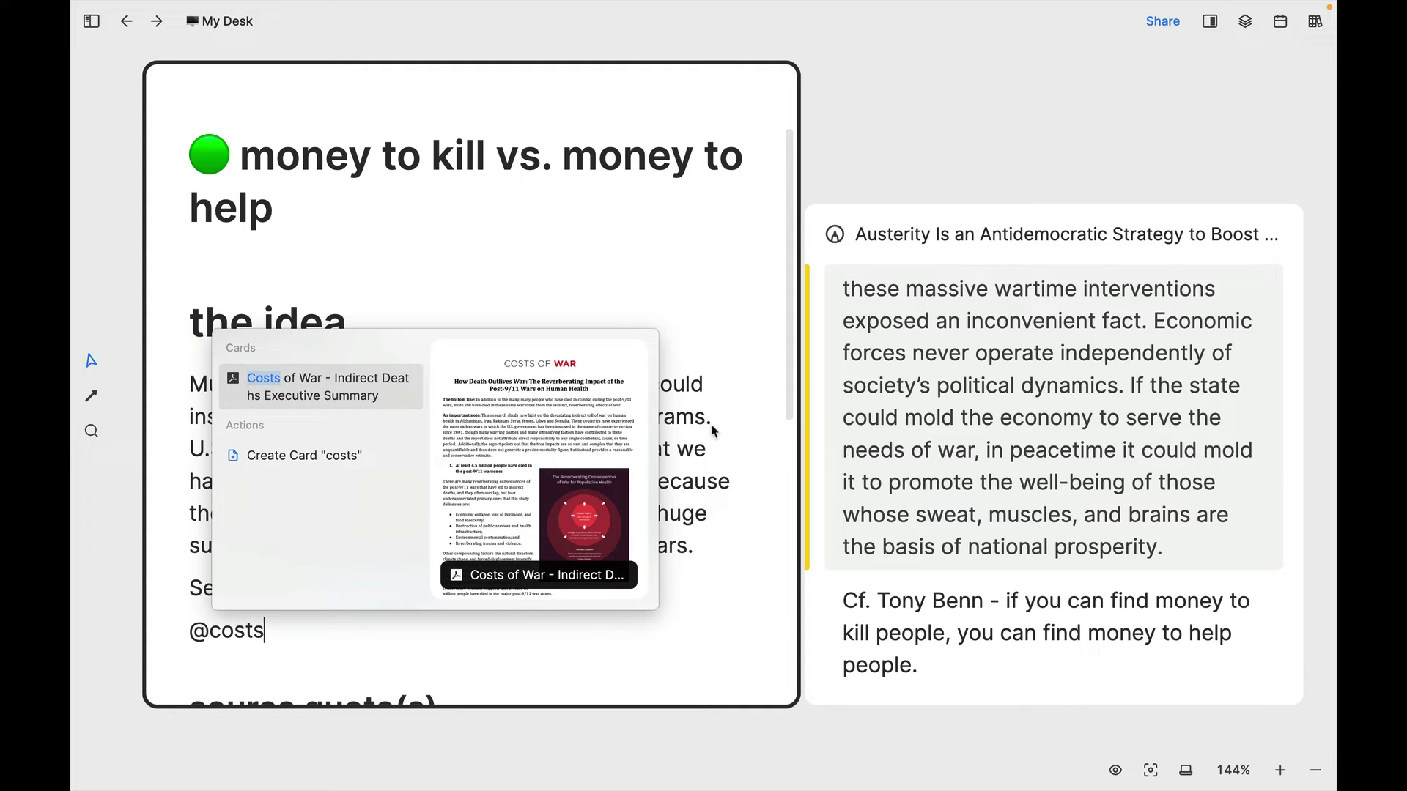
pyautogui.click(370, 399)
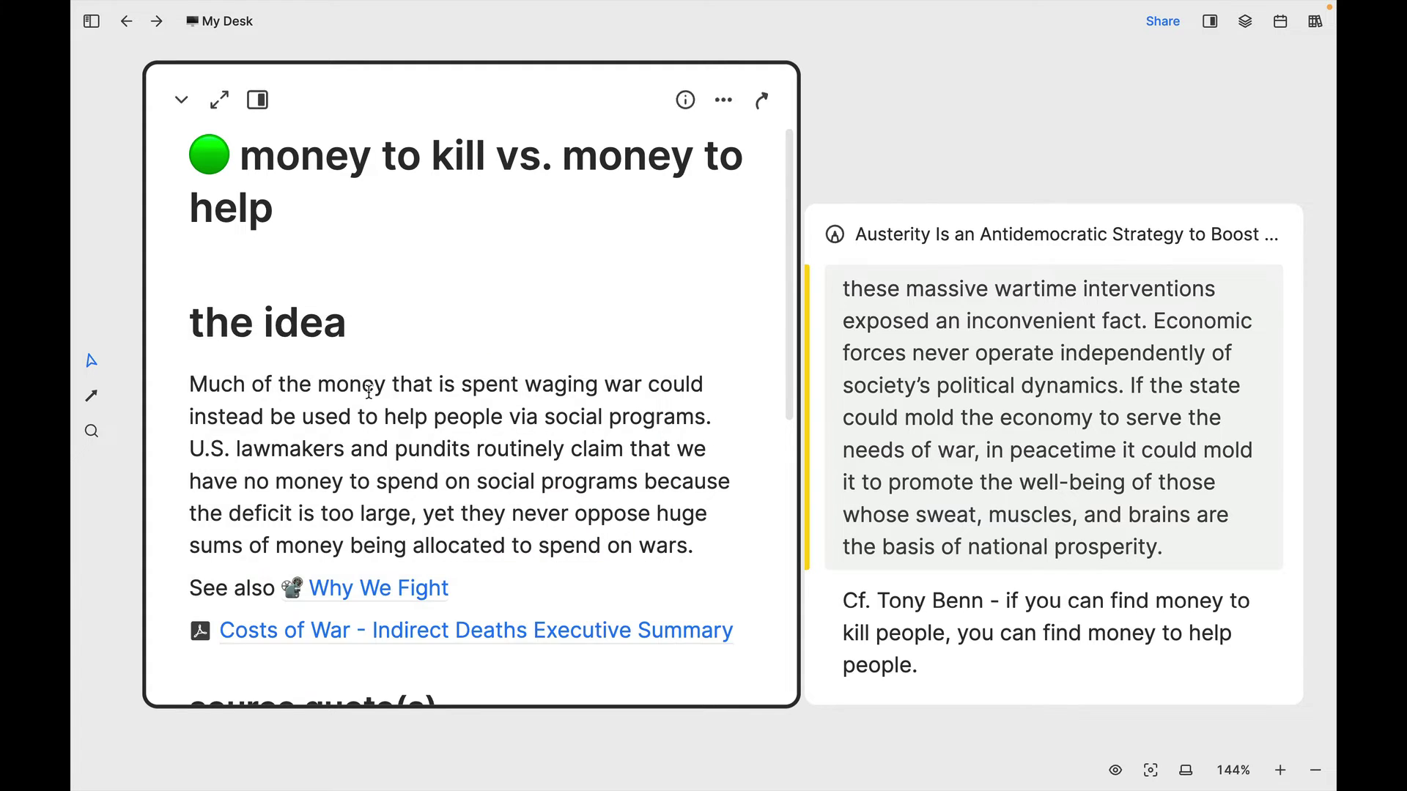
pyautogui.click(690, 634)
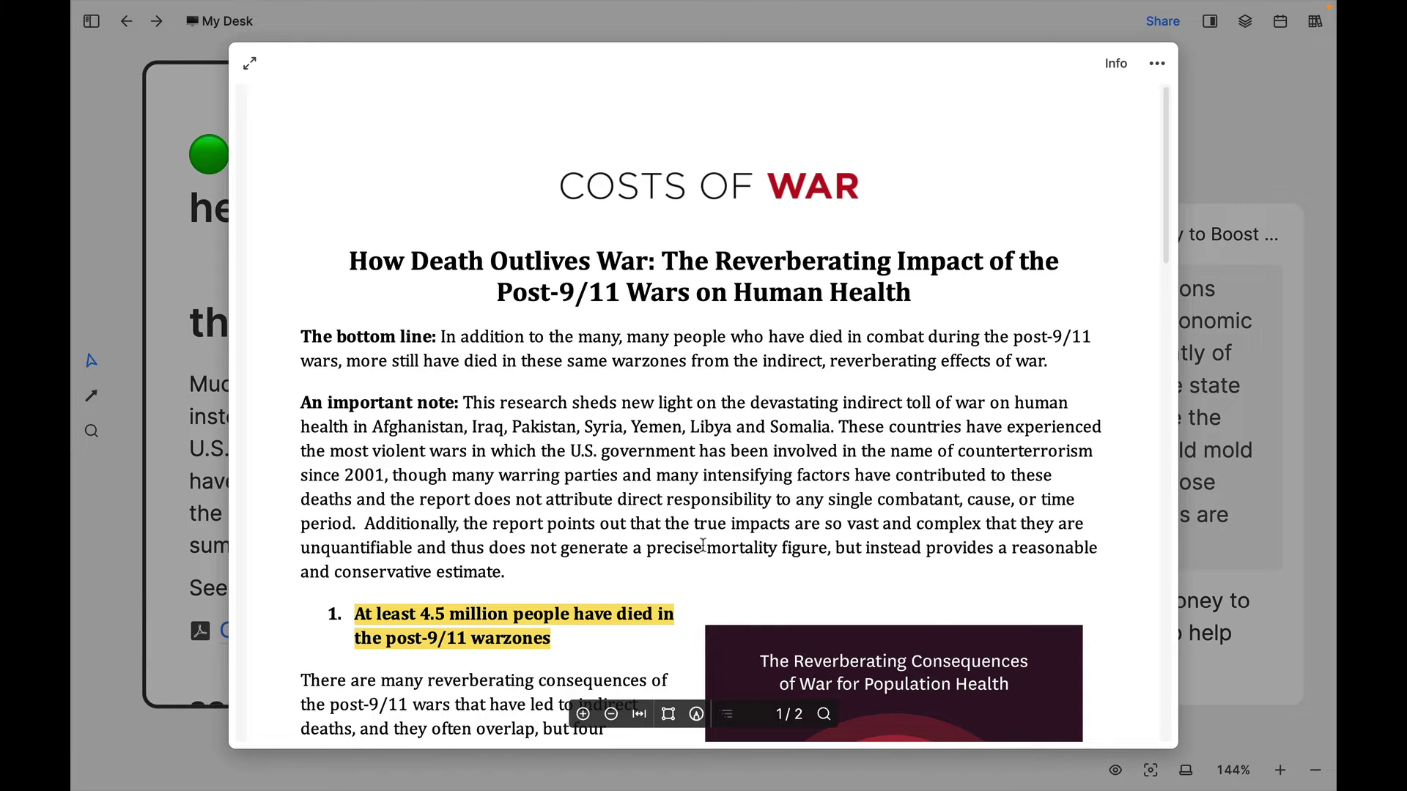
pyautogui.scroll(-5, 702, 545)
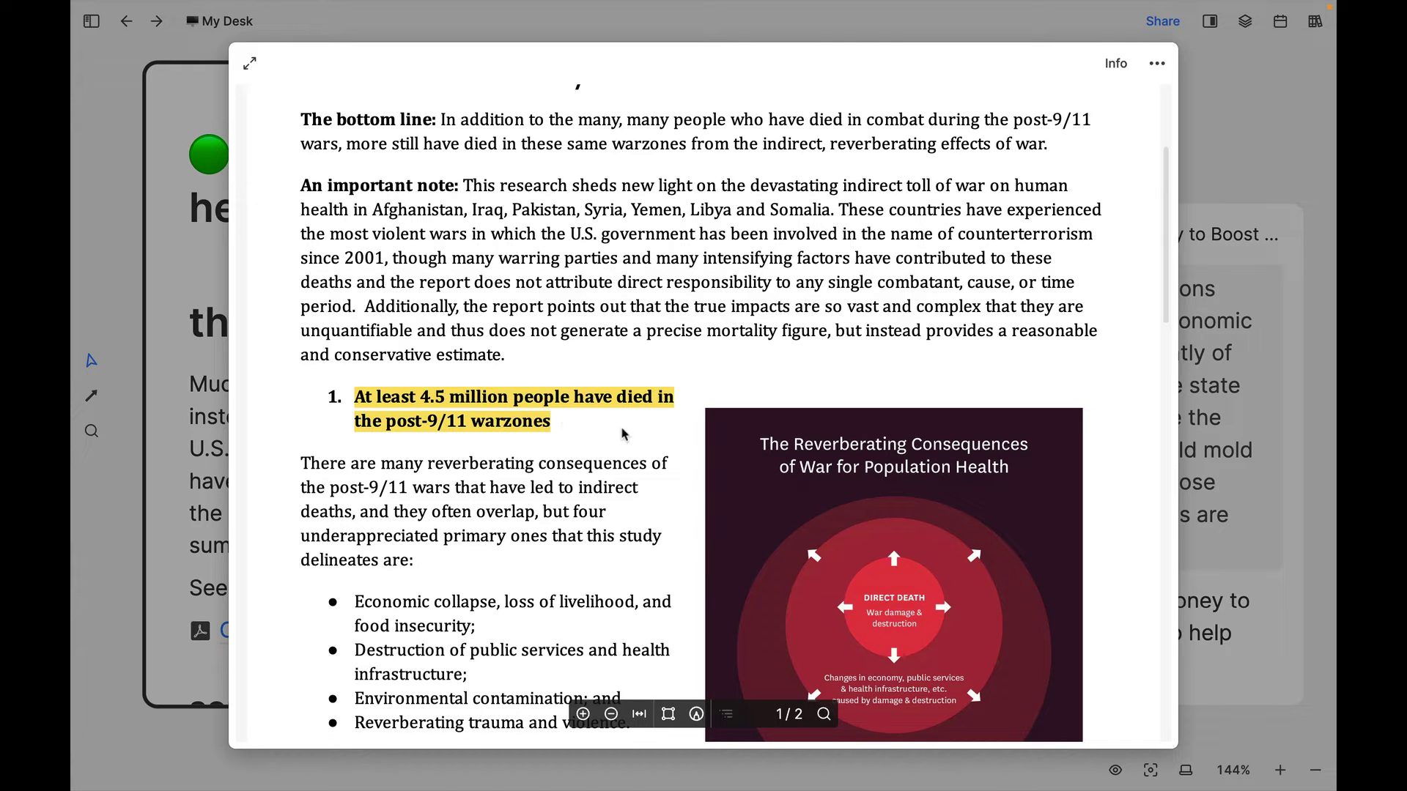
pyautogui.scroll(-5, 683, 442)
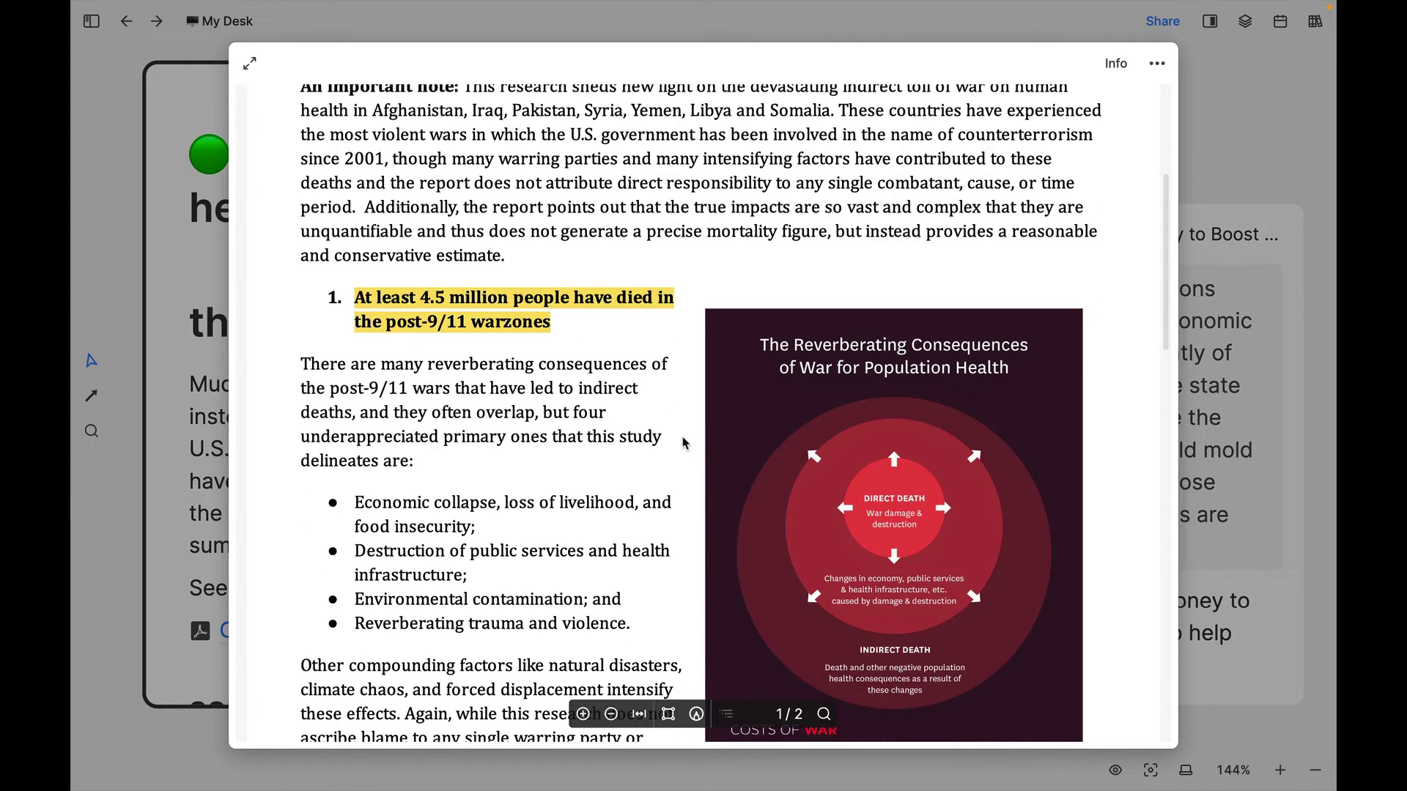
pyautogui.scroll(-2, 683, 442)
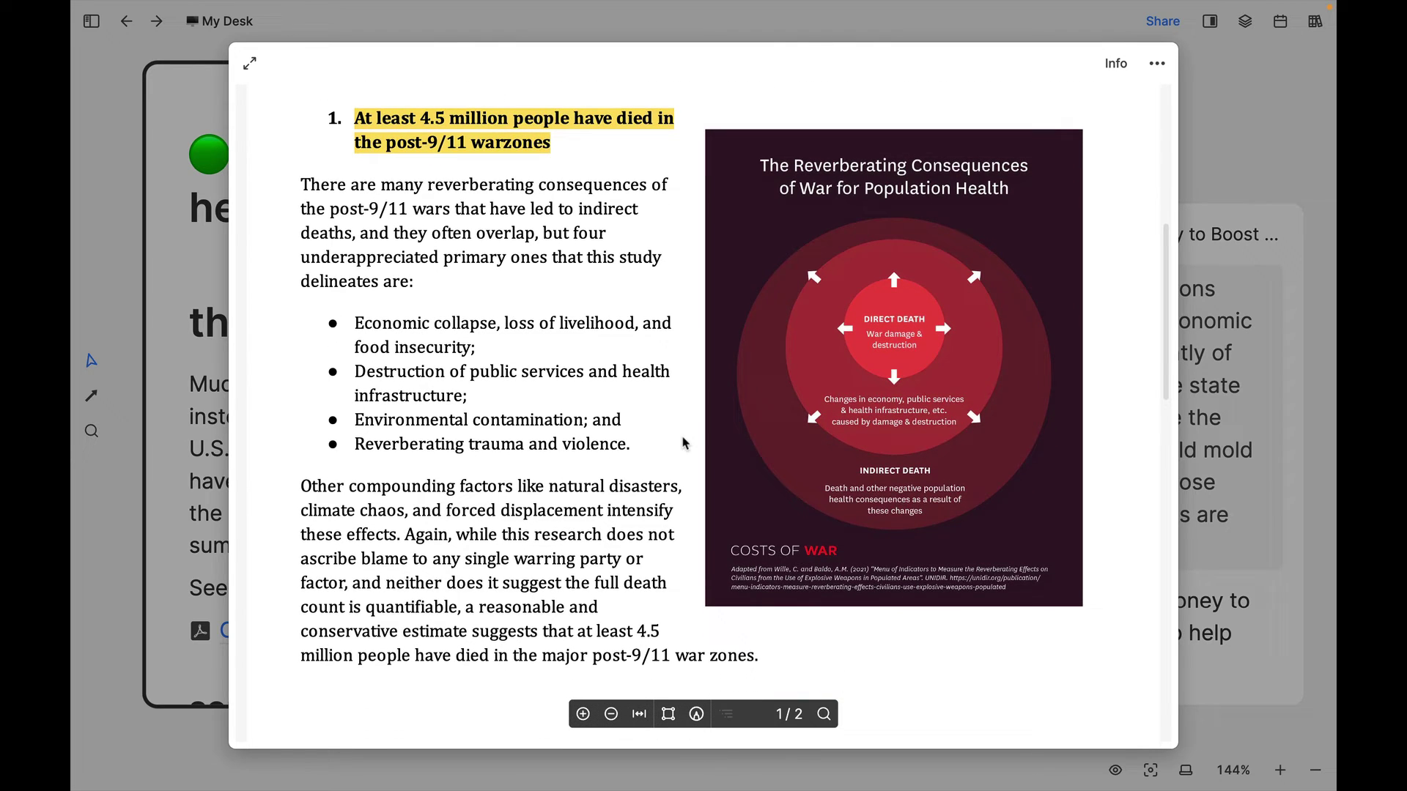
pyautogui.scroll(1, 683, 442)
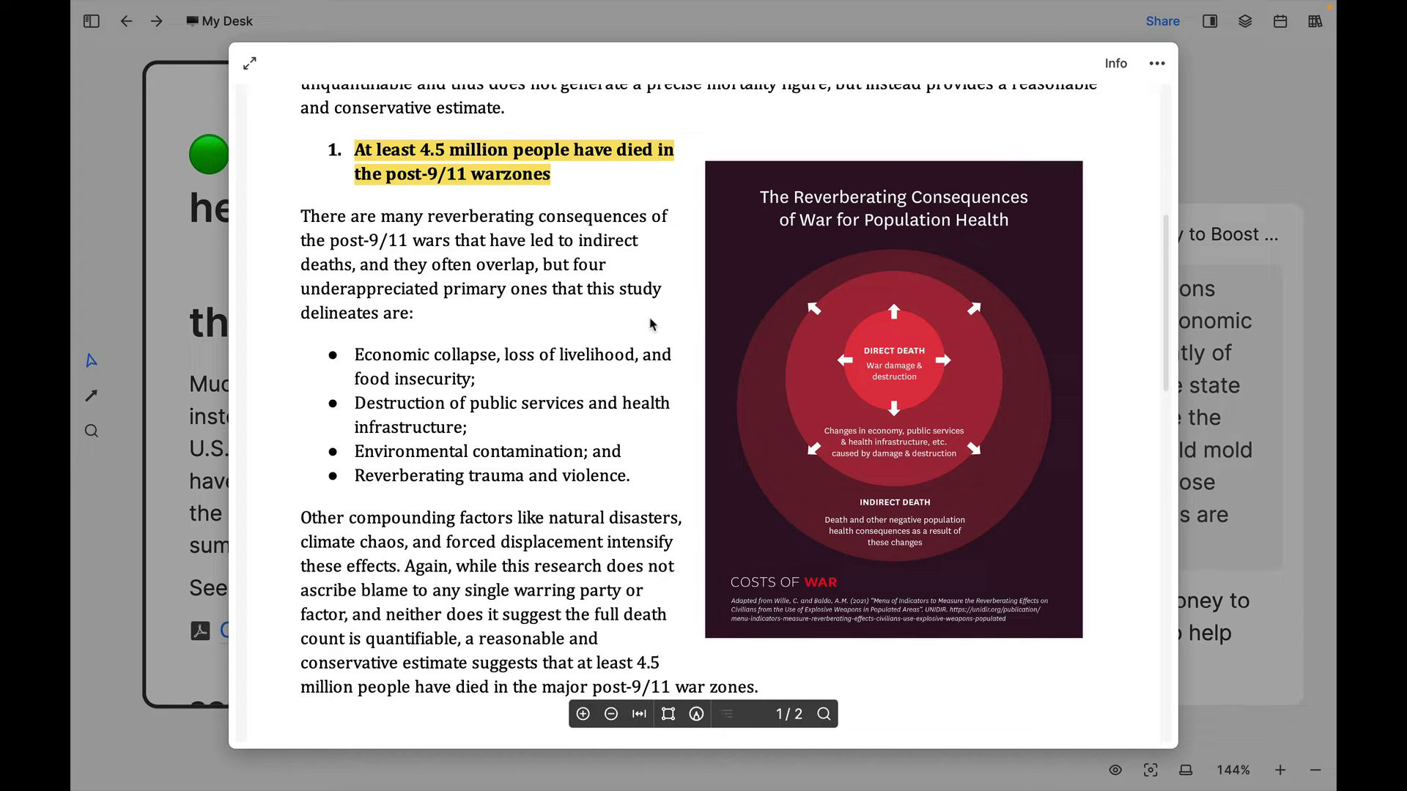
pyautogui.click(1216, 126)
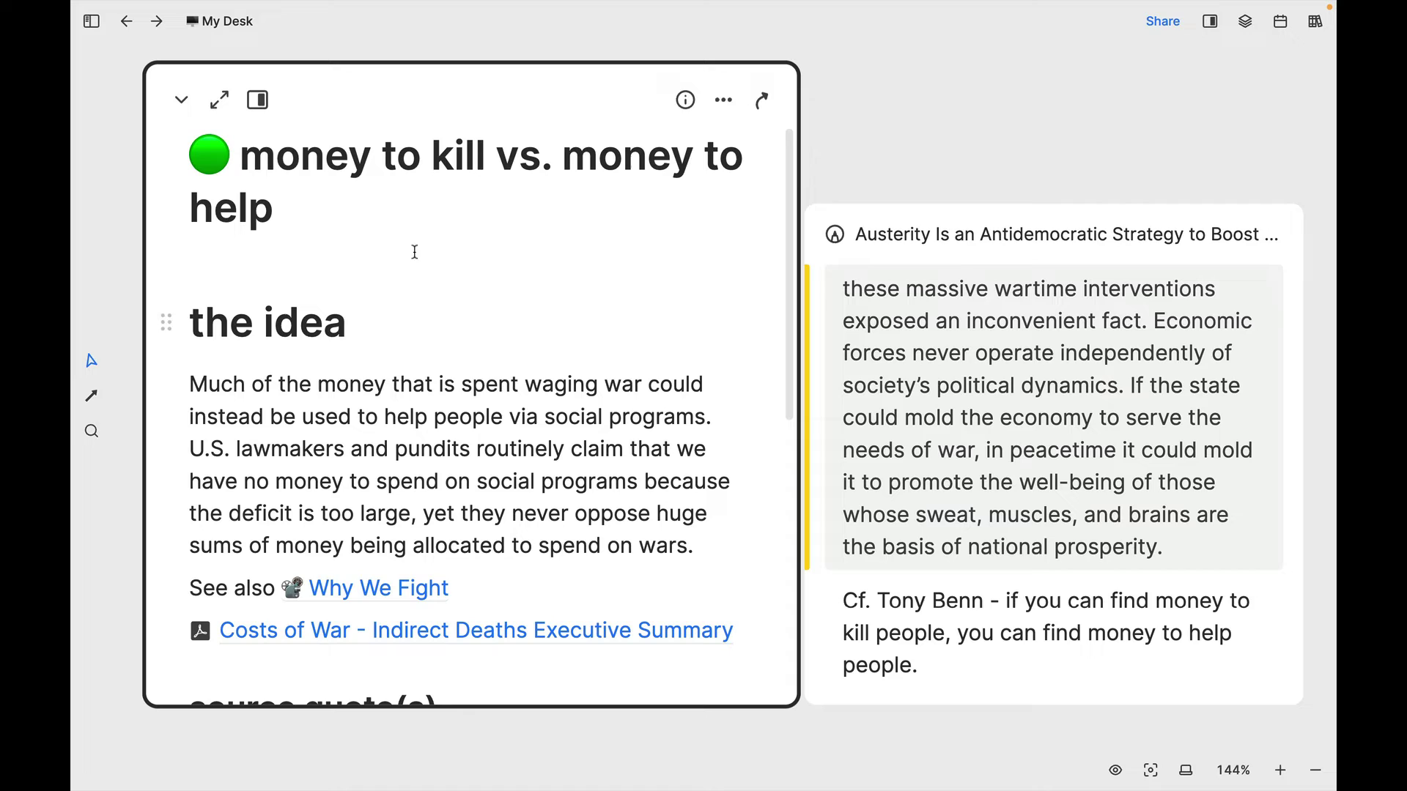
# Prefix the card title with '6b - ' and show the left sidebar of boards and folders
pyautogui.click(243, 155)
pyautogui.write('6b')
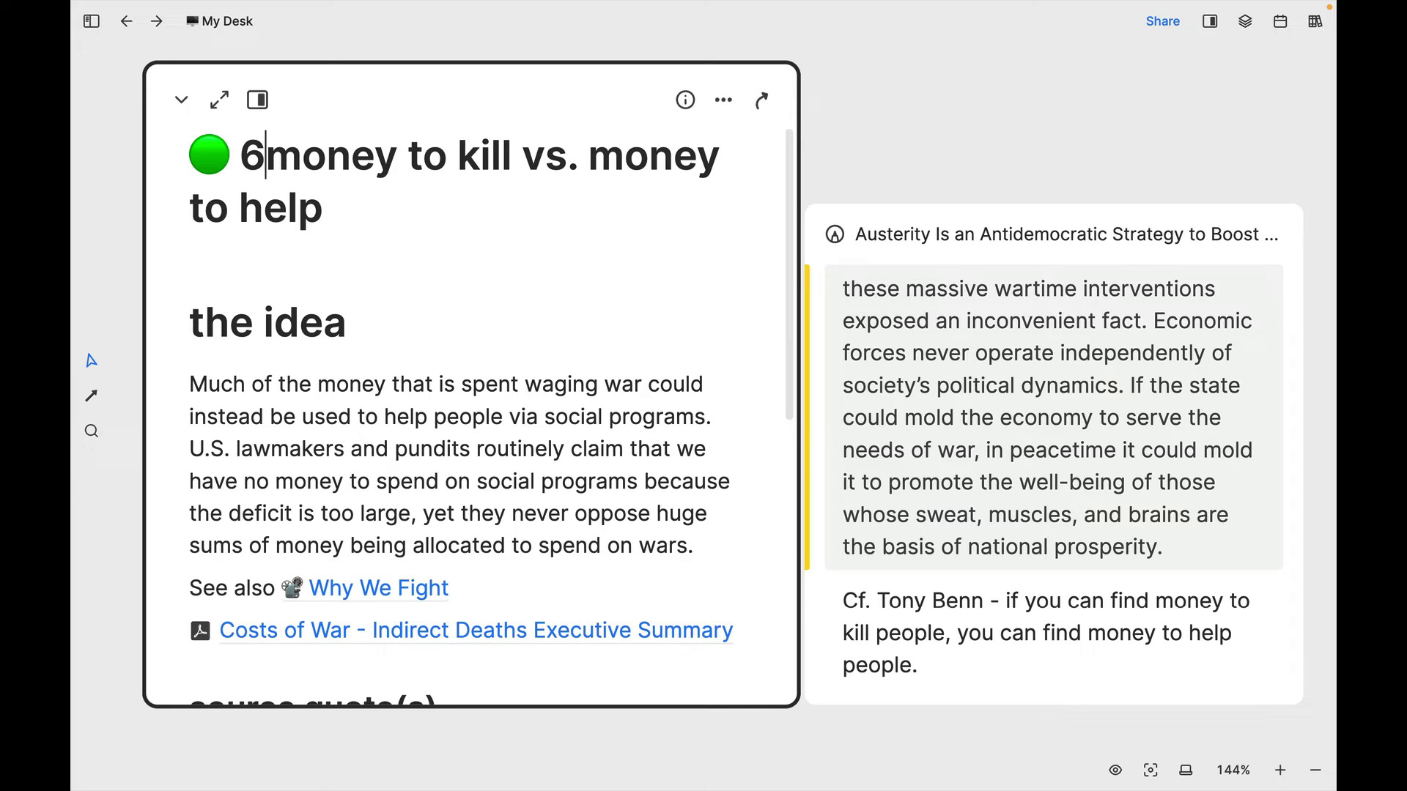
pyautogui.write(' -')
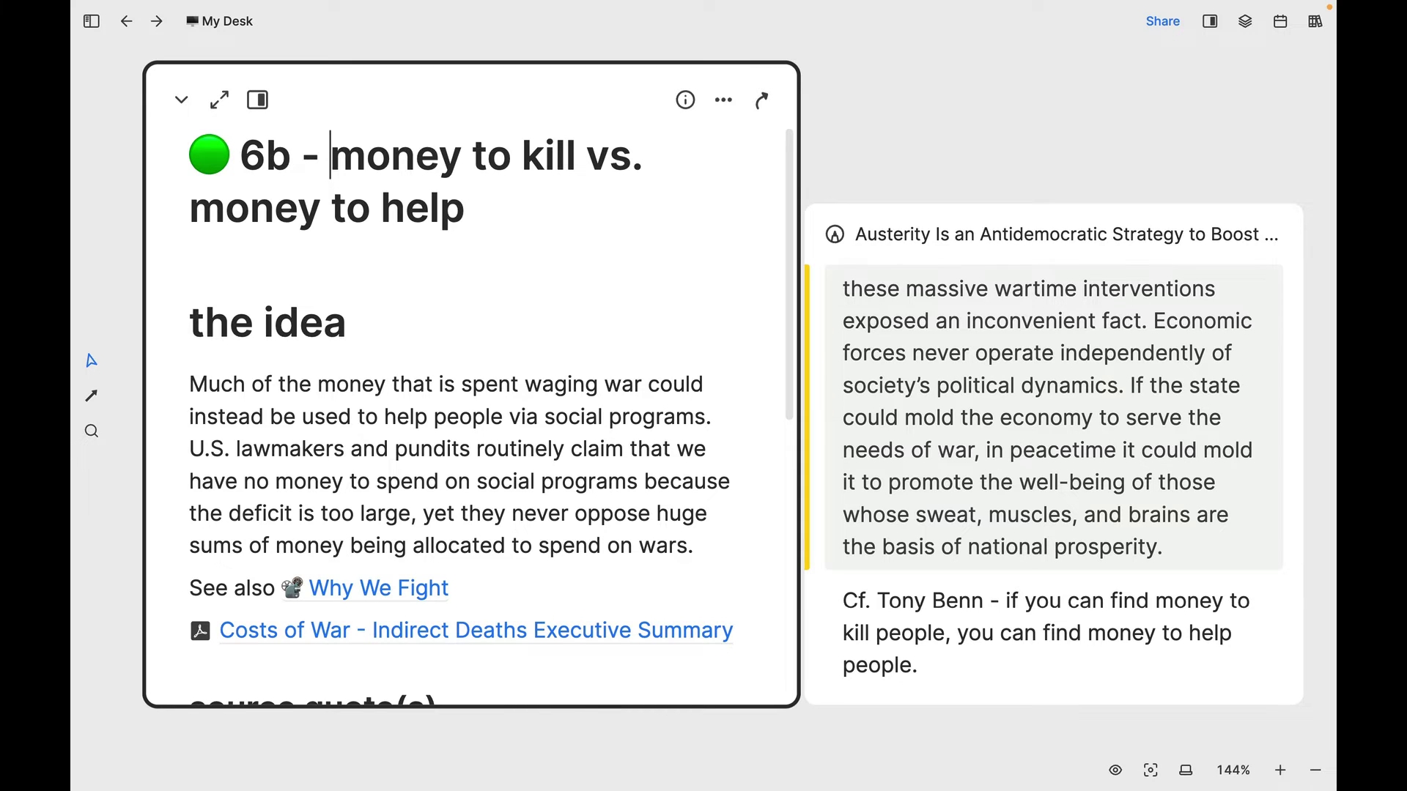
pyautogui.press('super+backslash')
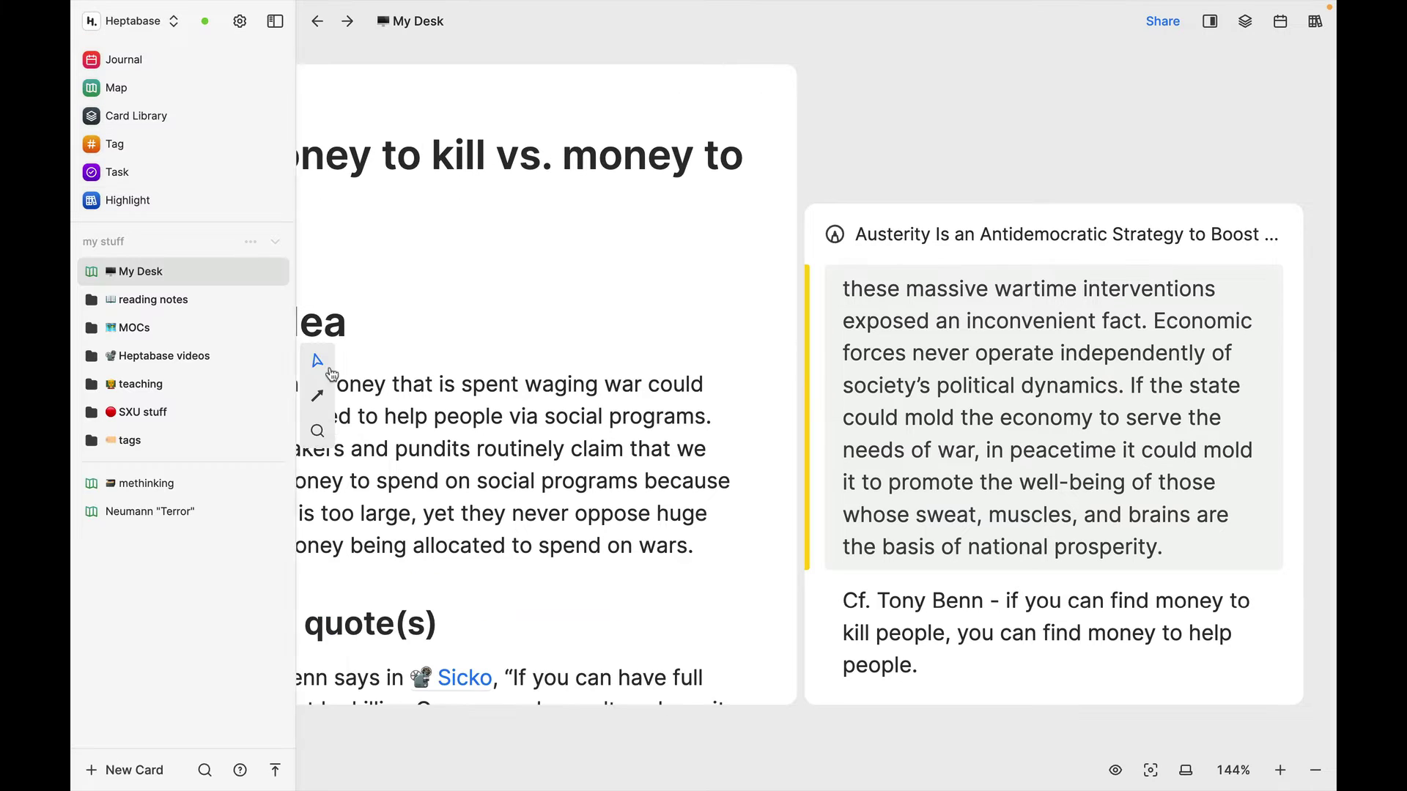
# Open the Neumann "Terror" whiteboard, zoom to its Michael Neumann's "Terror" card and open its source link
pyautogui.click(200, 518)
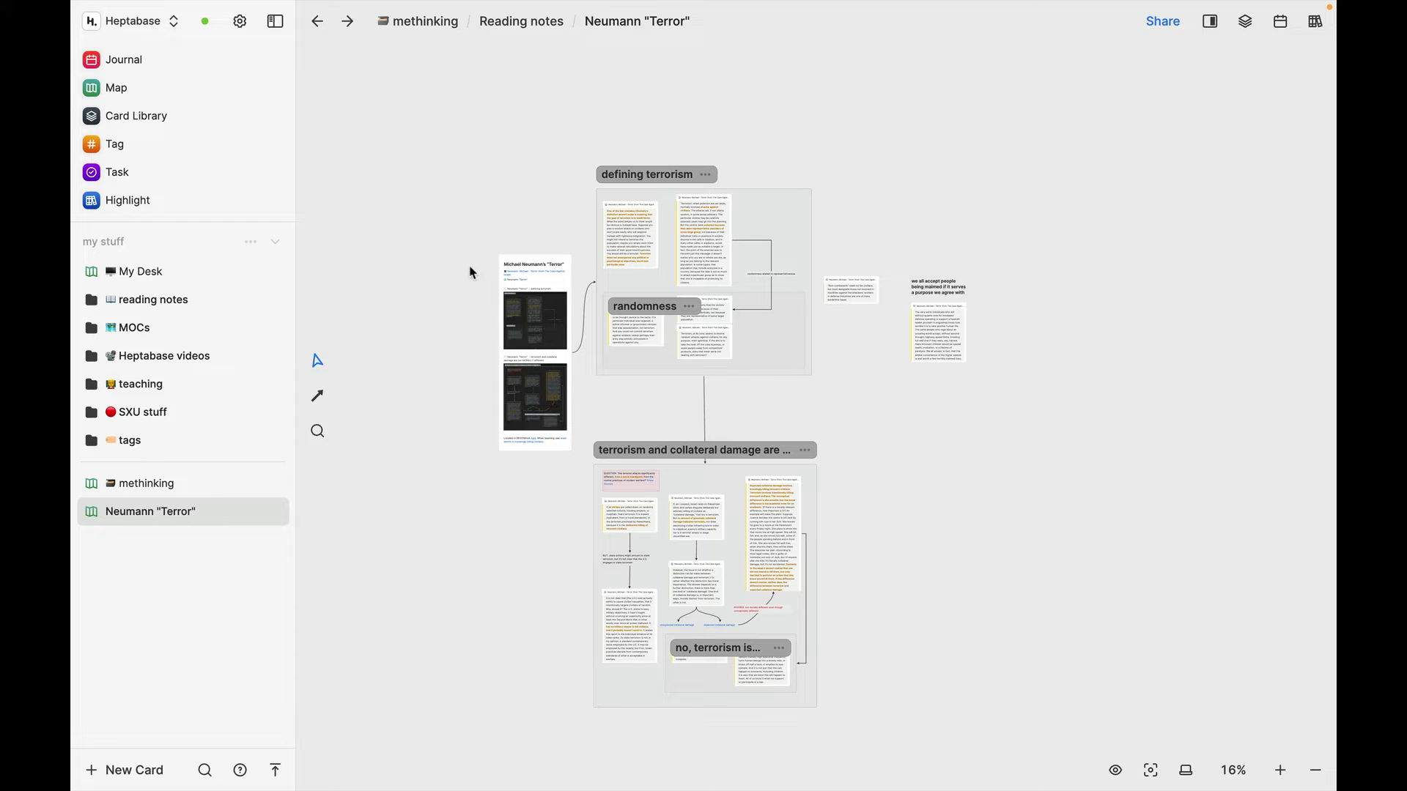
pyautogui.scroll(5, 472, 273)
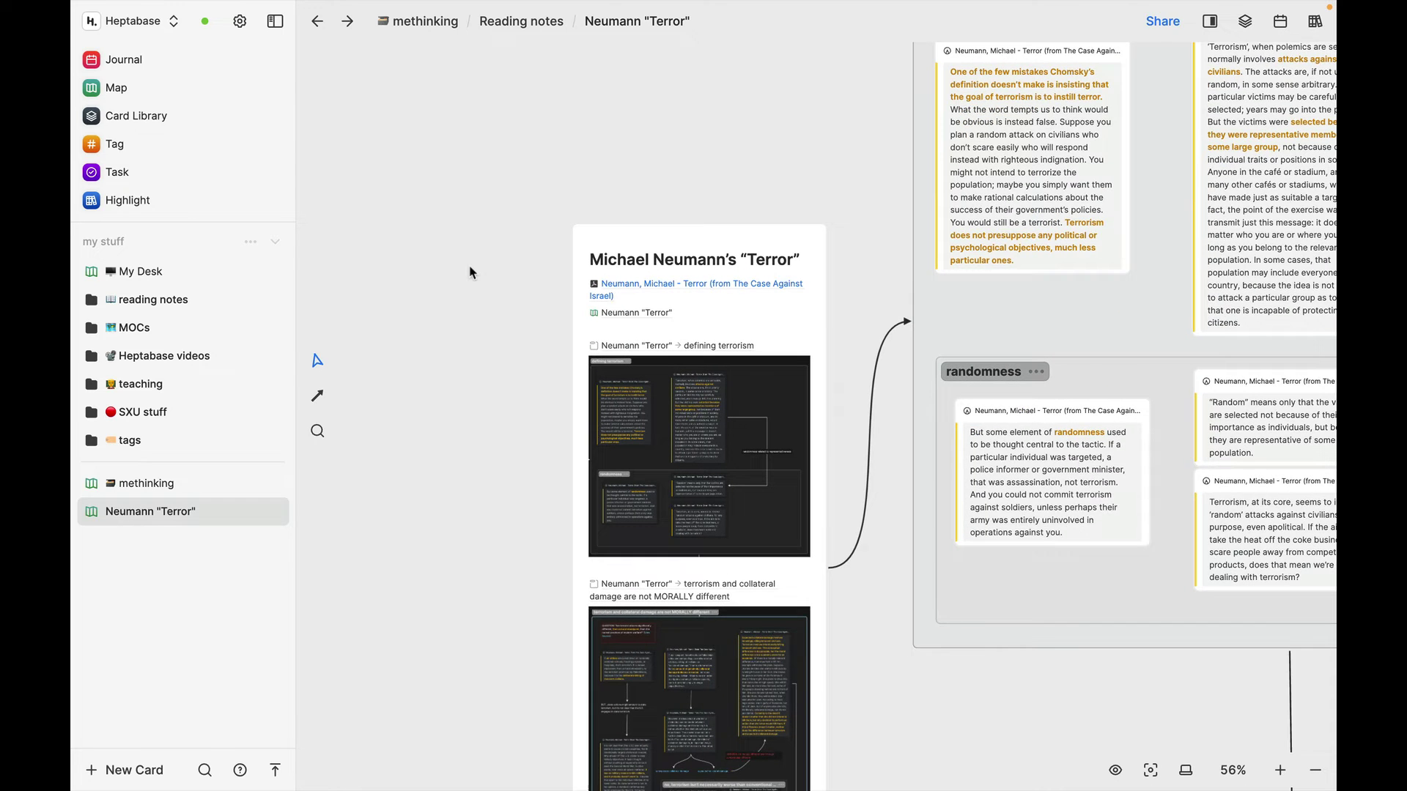
pyautogui.scroll(-3, 472, 272)
pyautogui.hscroll(2, 472, 272)
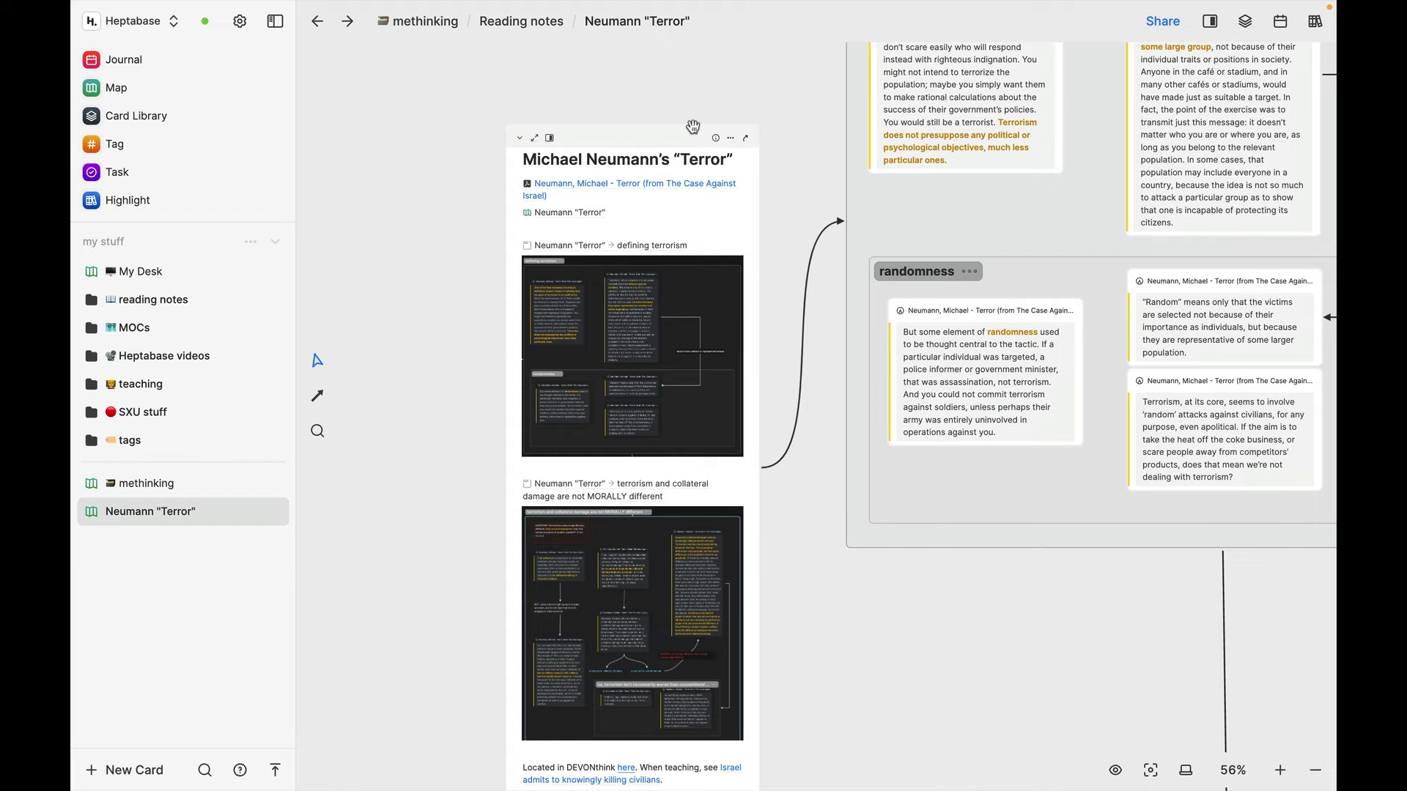
pyautogui.scroll(2, 777, 132)
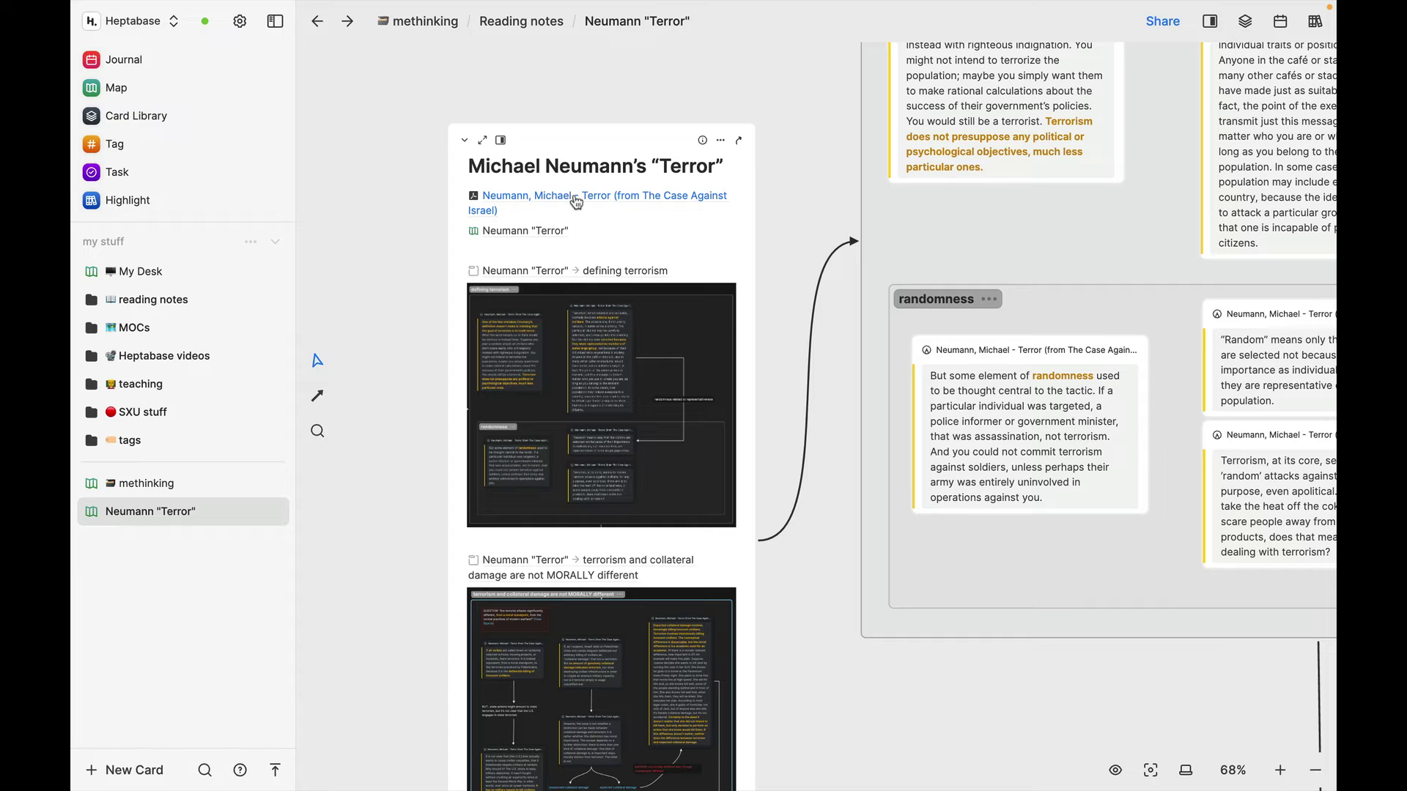
pyautogui.click(583, 145)
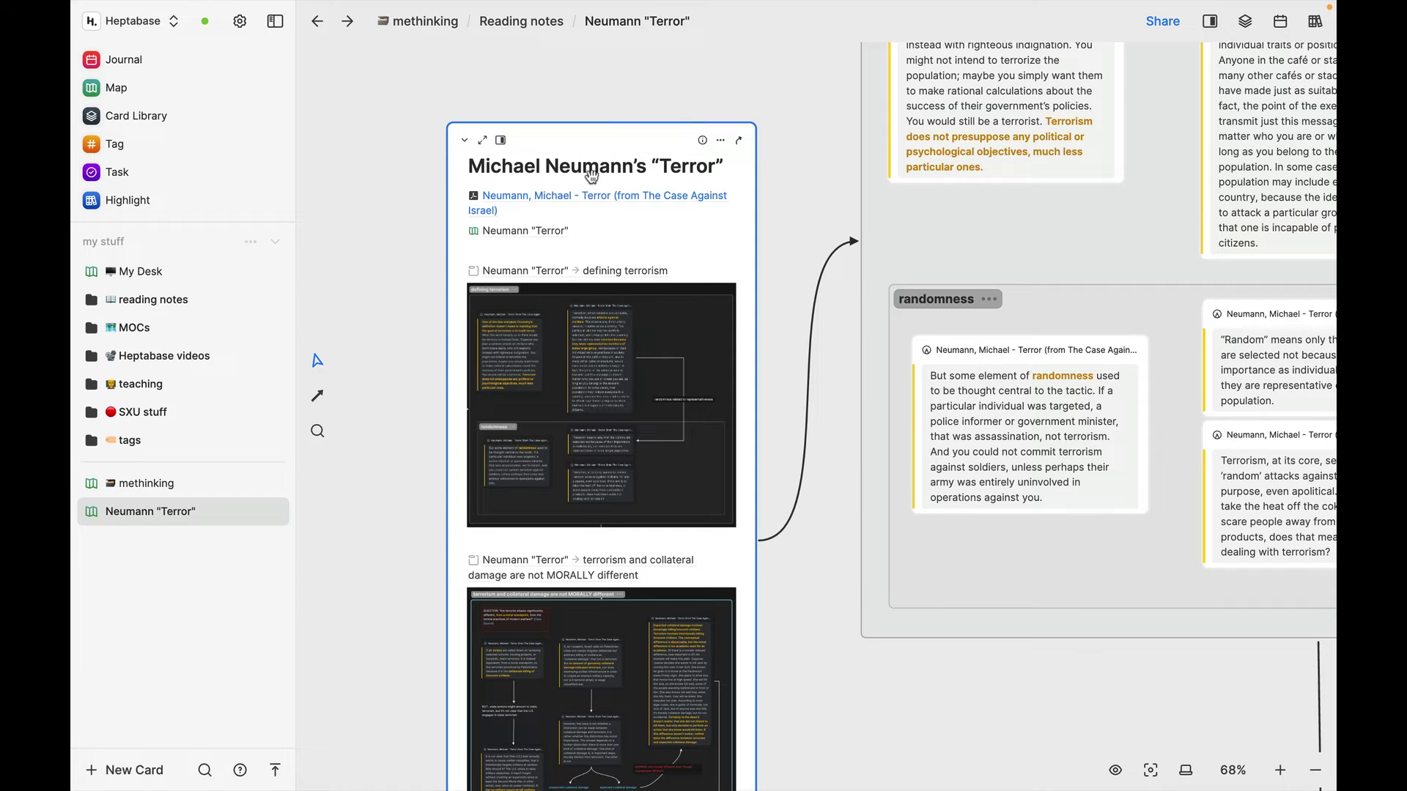
pyautogui.click(595, 198)
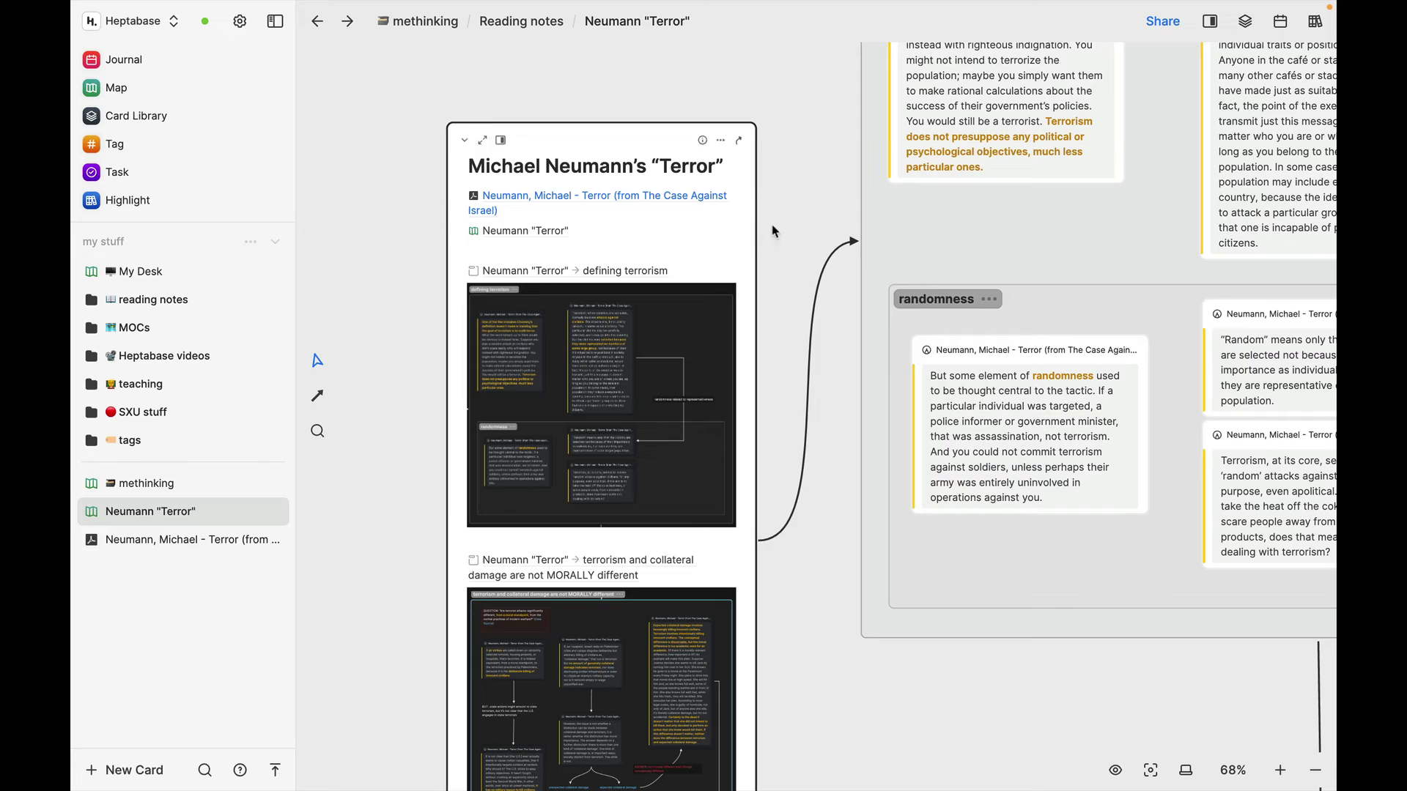
# Pan the Neumann board from the randomness group down to the 'terrorism and collateral damage are not MORALLY different' section
pyautogui.scroll(3, 777, 229)
pyautogui.hscroll(2, 776, 229)
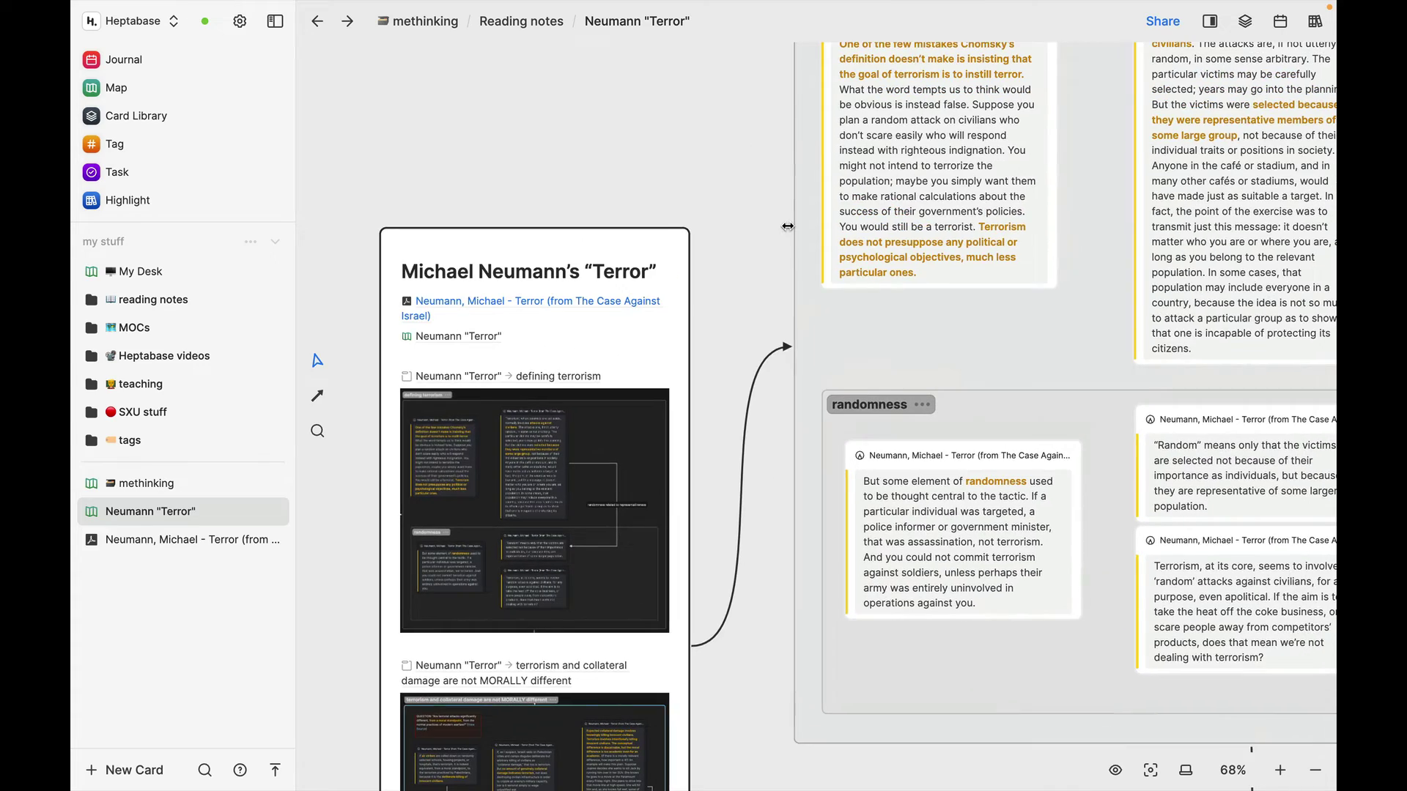
pyautogui.scroll(3, 787, 227)
pyautogui.hscroll(2, 786, 227)
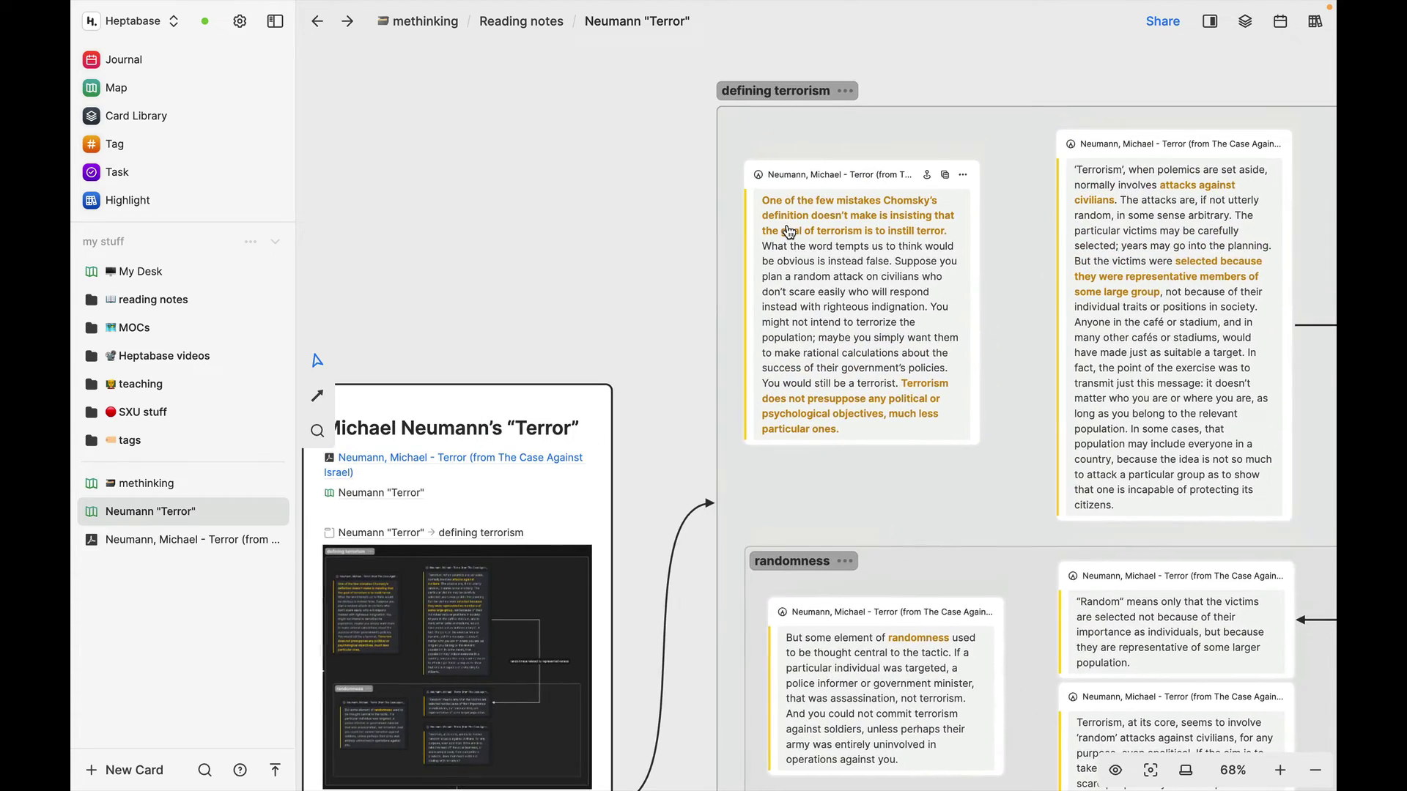
pyautogui.hscroll(5, 789, 232)
pyautogui.scroll(1, 789, 233)
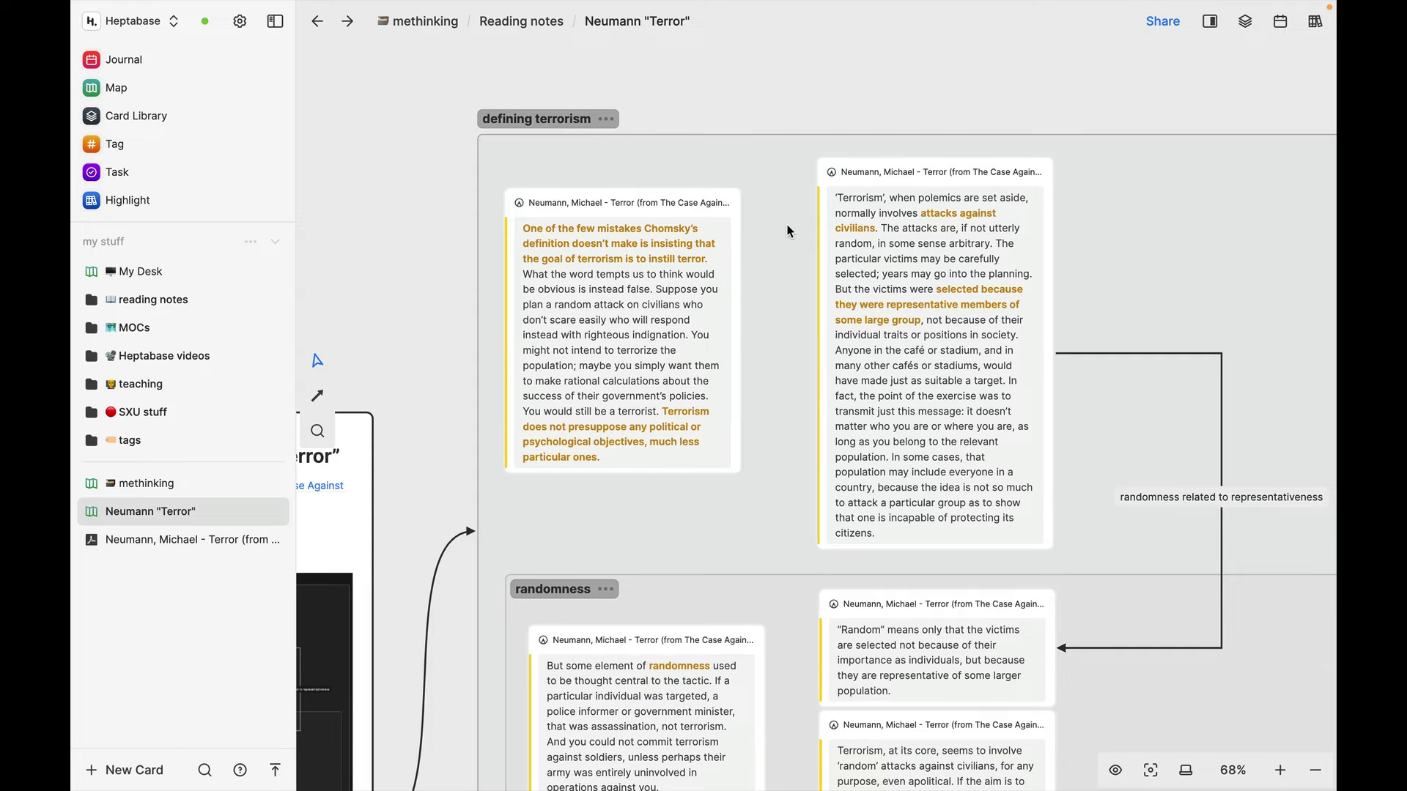
pyautogui.hscroll(2, 786, 222)
pyautogui.scroll(-1, 785, 223)
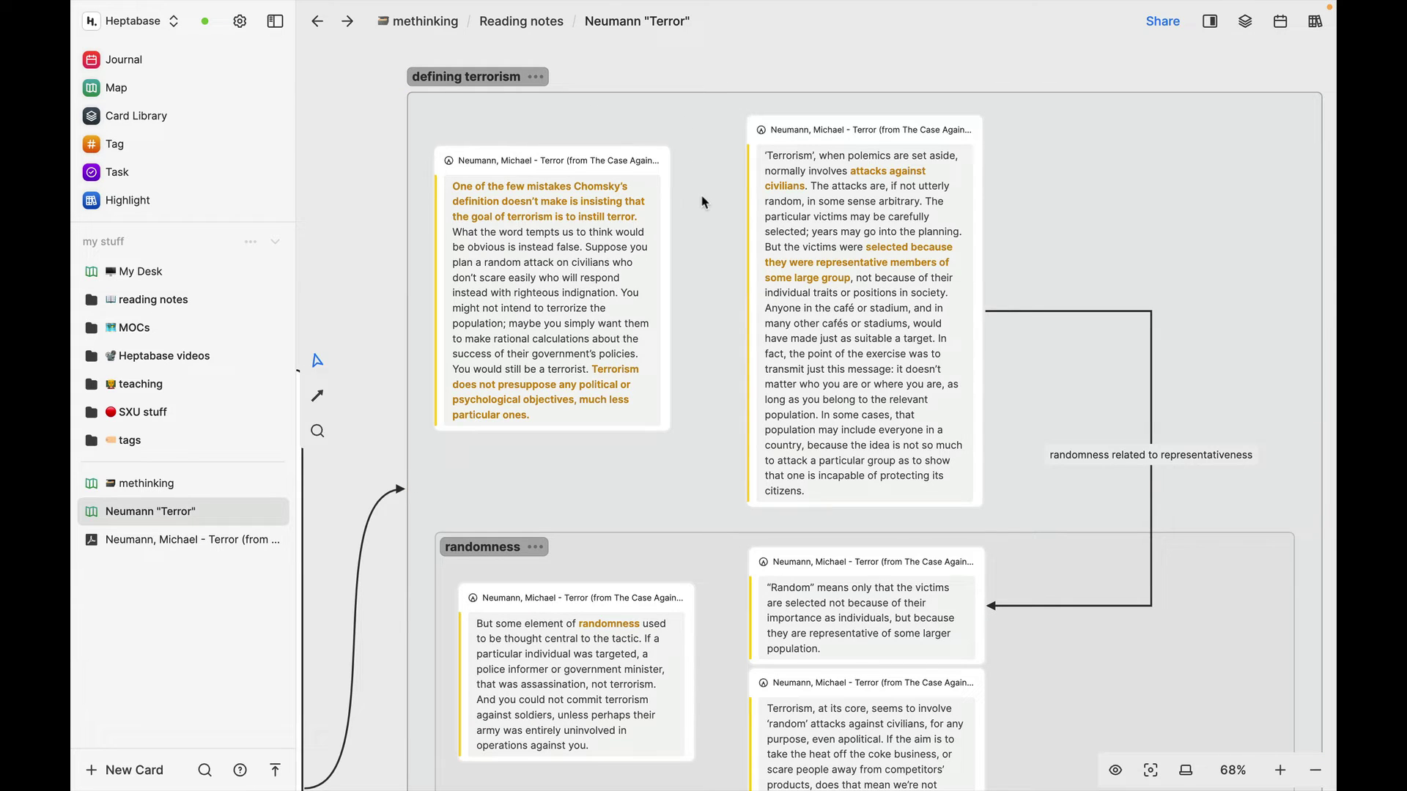
pyautogui.scroll(-3, 702, 202)
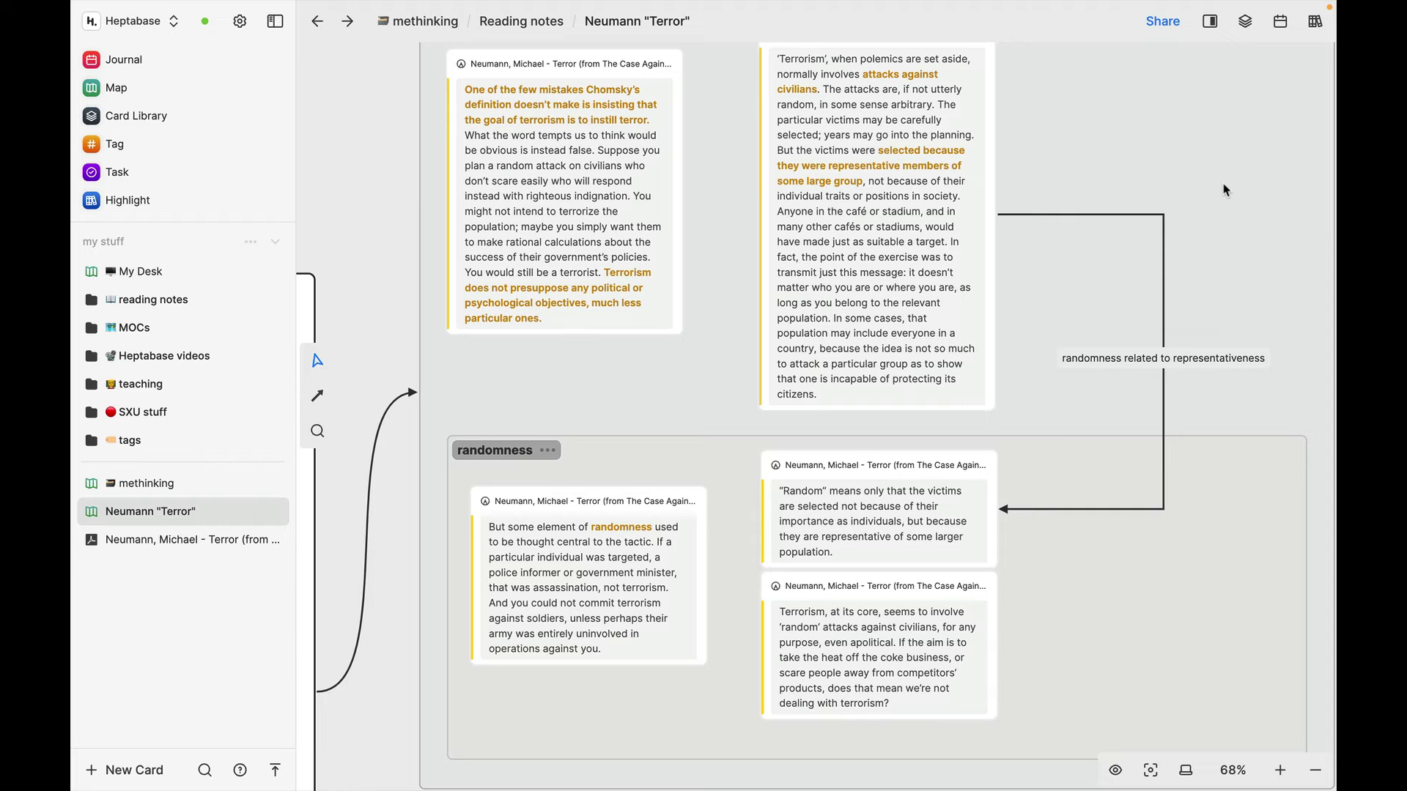
pyautogui.scroll(-2, 1224, 189)
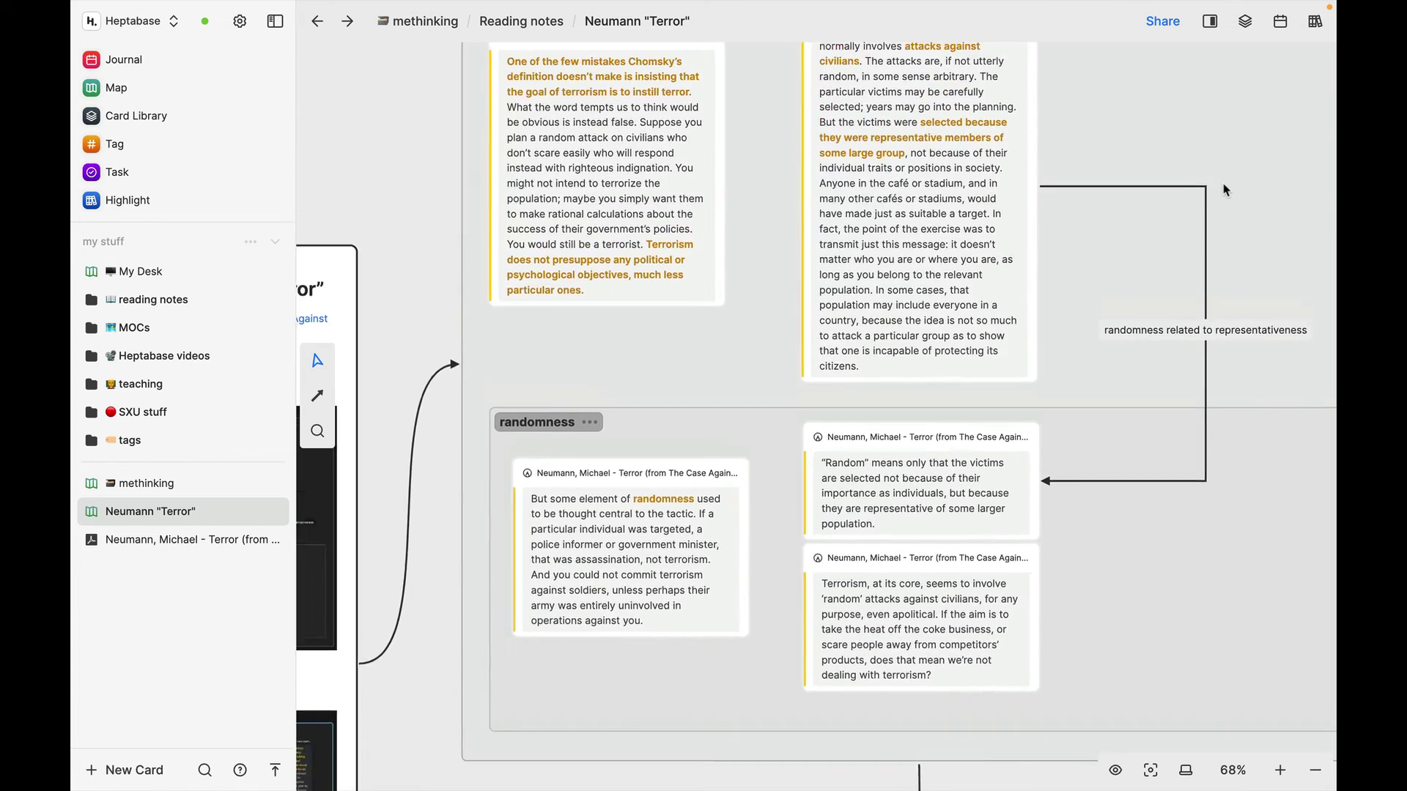
pyautogui.scroll(3, 1224, 189)
pyautogui.scroll(1, 1223, 190)
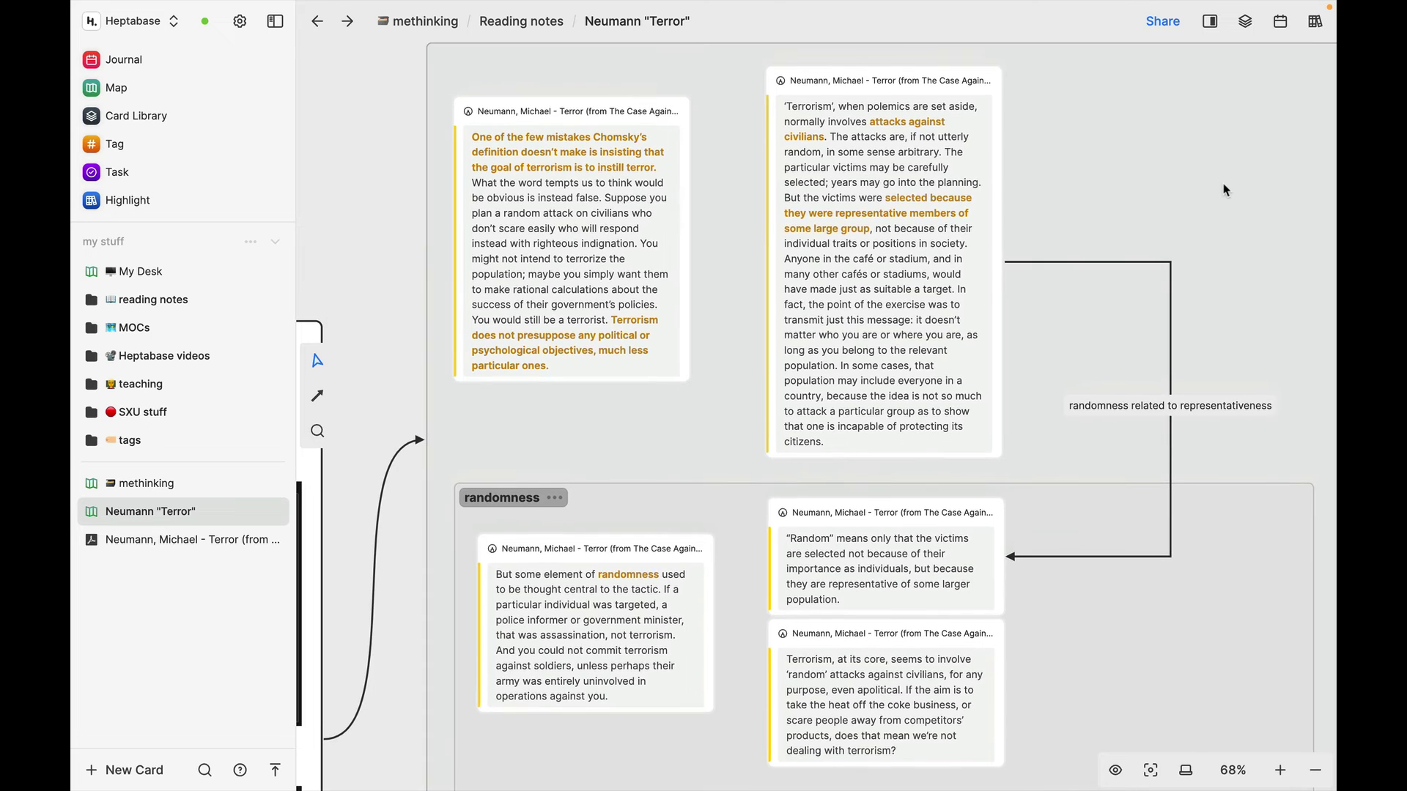
pyautogui.scroll(3, 1223, 189)
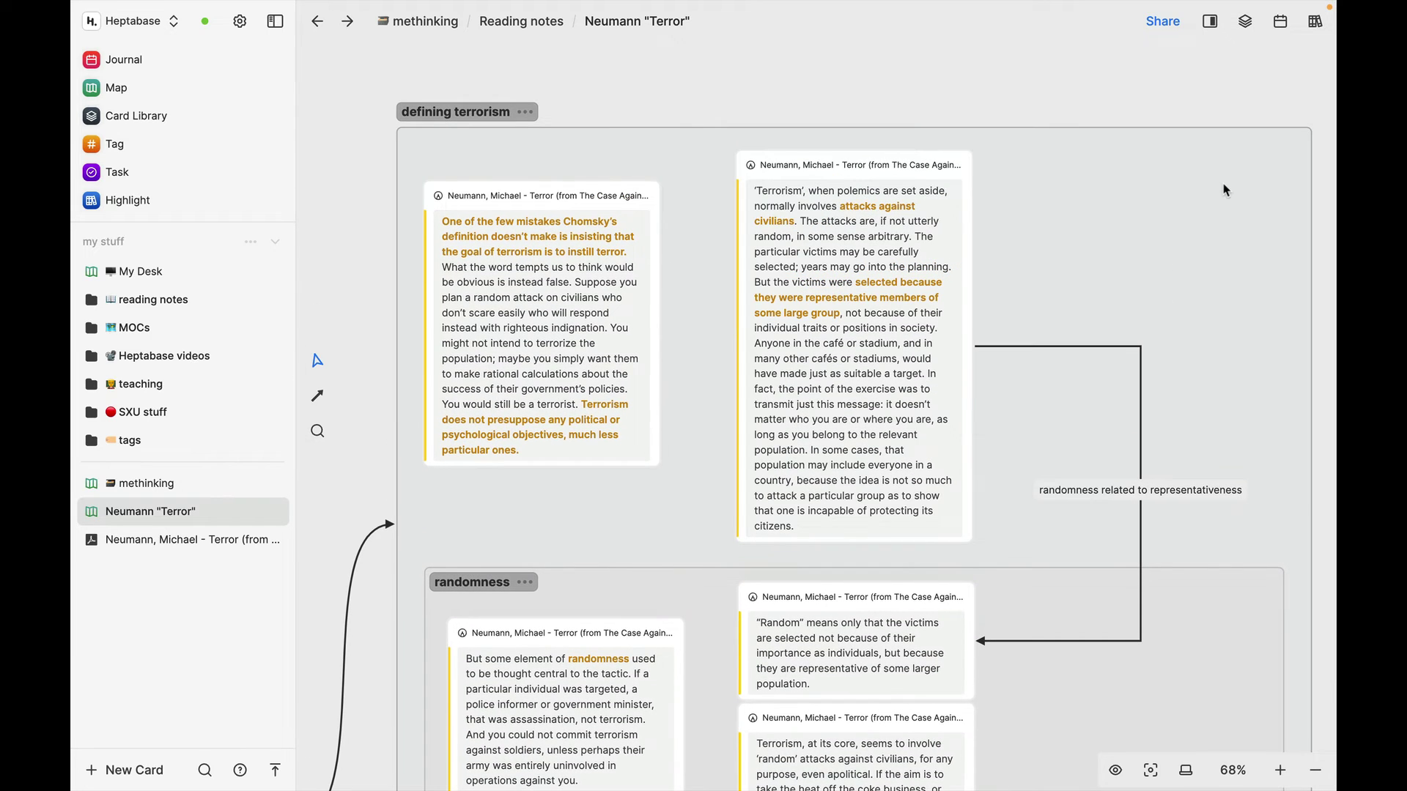
pyautogui.scroll(-6, 1224, 189)
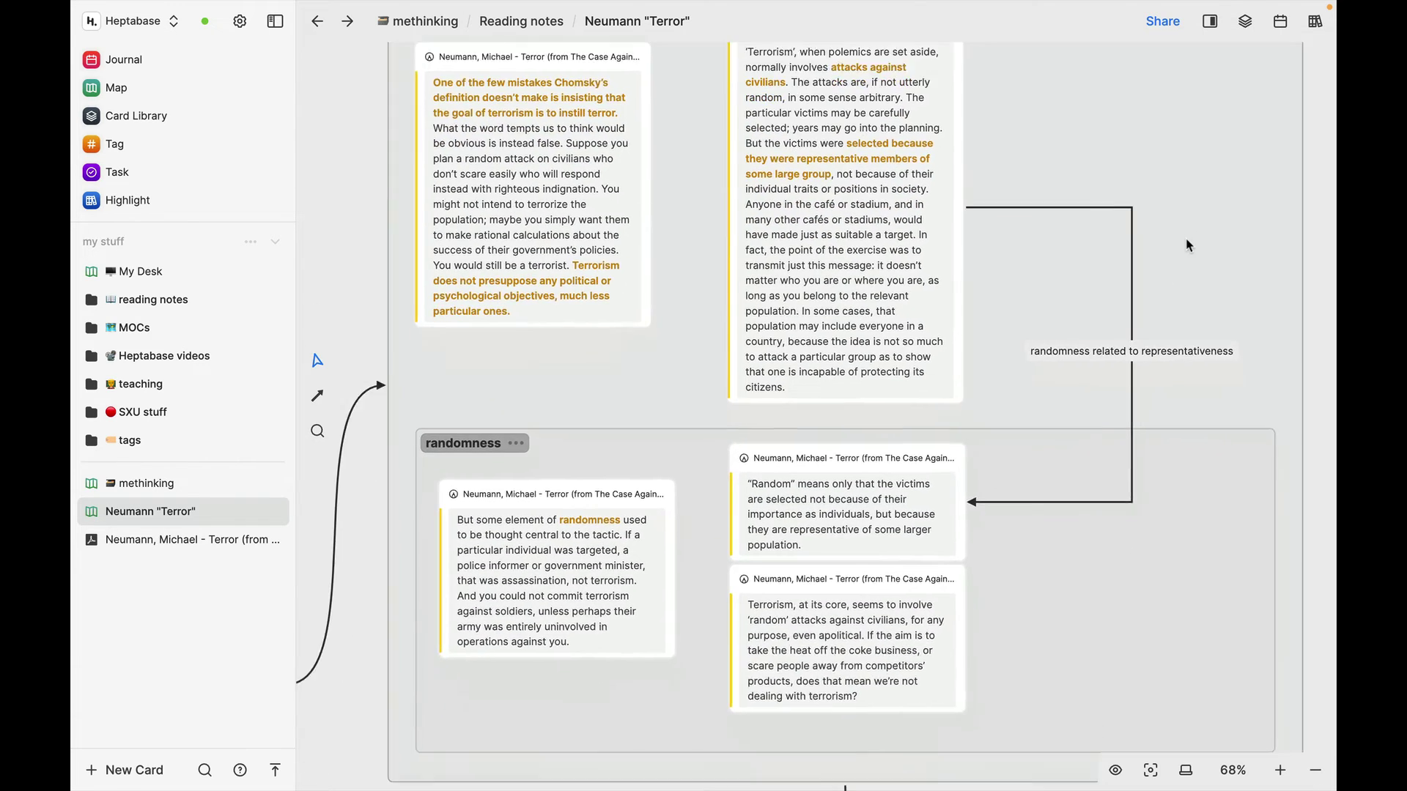
pyautogui.scroll(-10, 1187, 245)
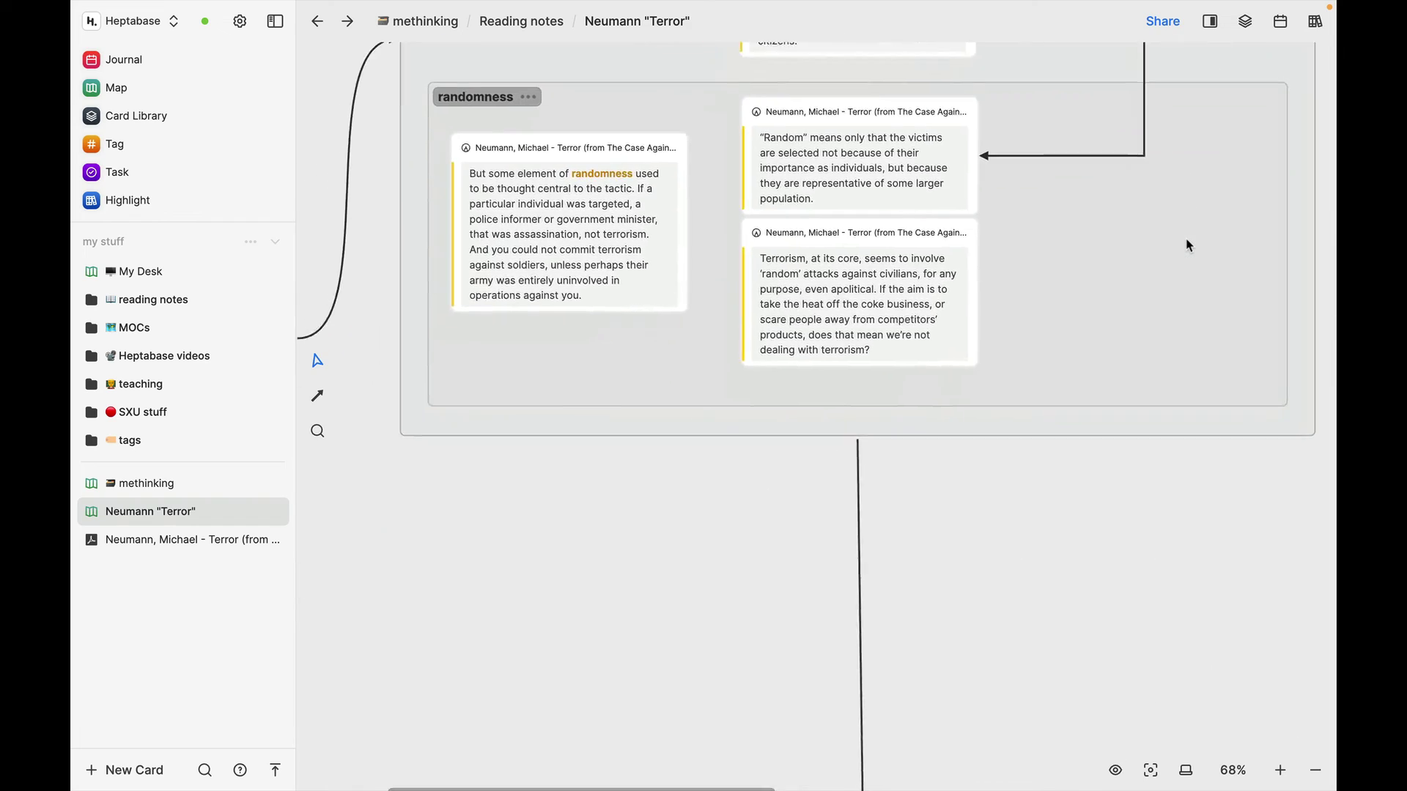
pyautogui.scroll(-8, 1187, 245)
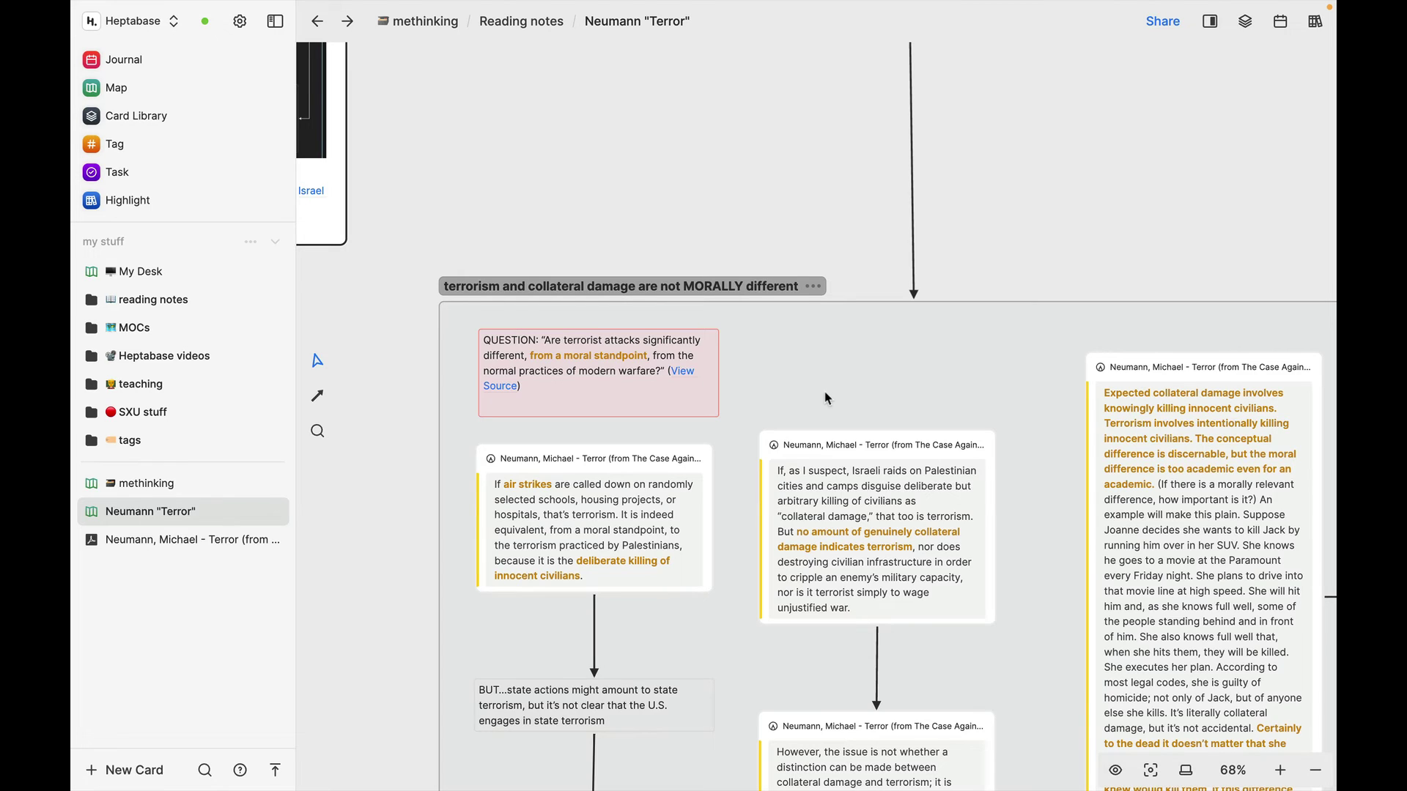
# Pan down to the 'terrorism isn't necessarily worse than conventional war' group, then back up-left
pyautogui.scroll(-7, 824, 397)
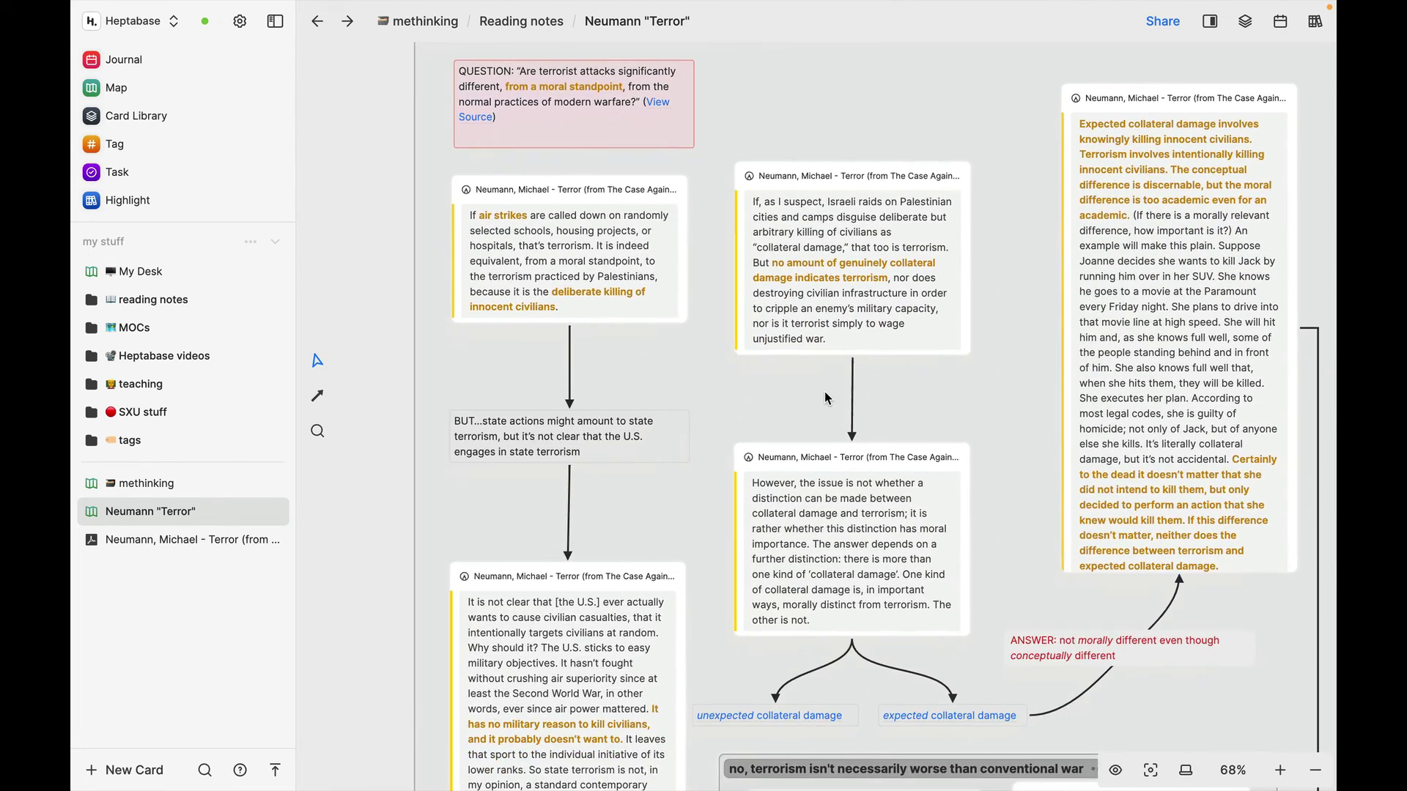
pyautogui.scroll(-1, 825, 398)
pyautogui.hscroll(1, 826, 398)
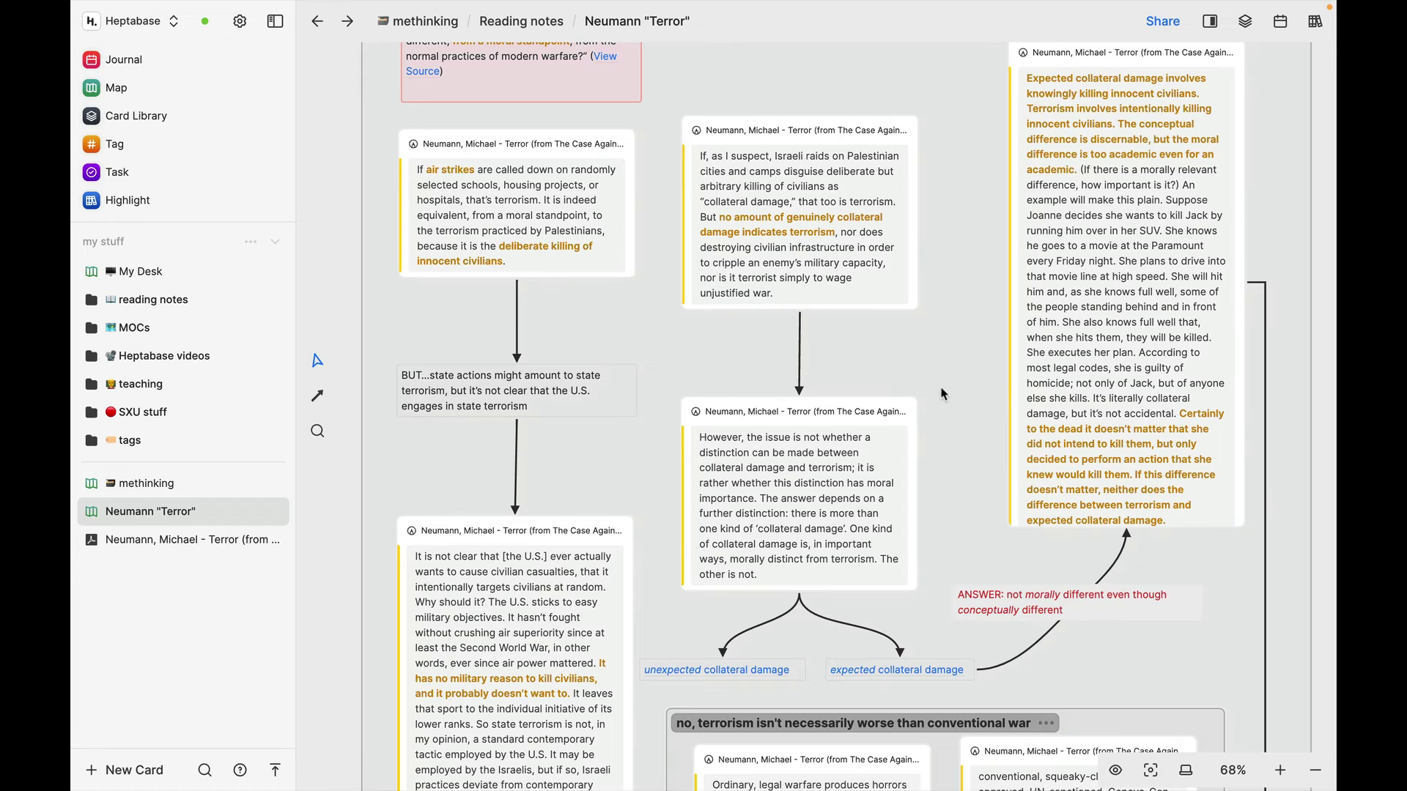
pyautogui.scroll(-3, 942, 393)
pyautogui.hscroll(1, 942, 393)
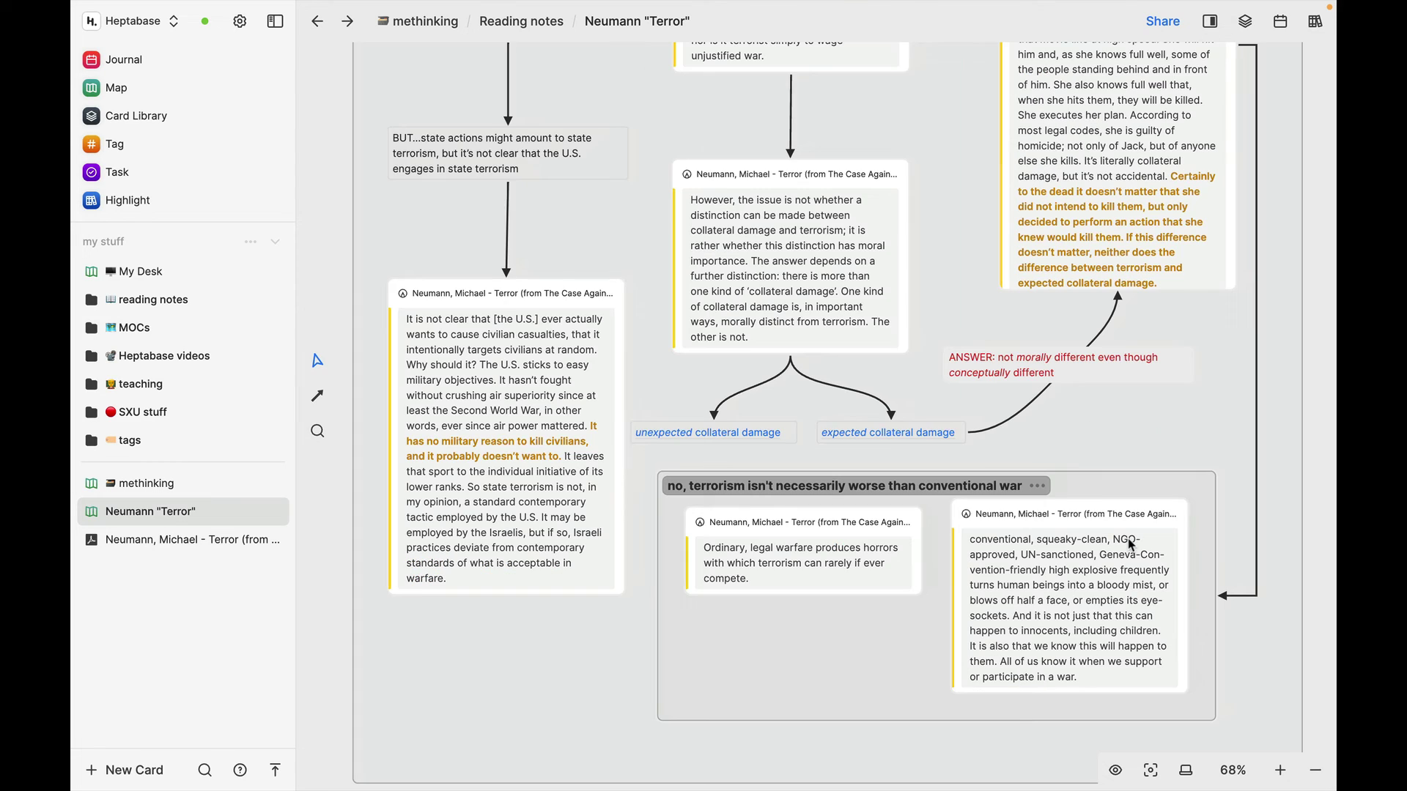
pyautogui.scroll(-3, 1050, 491)
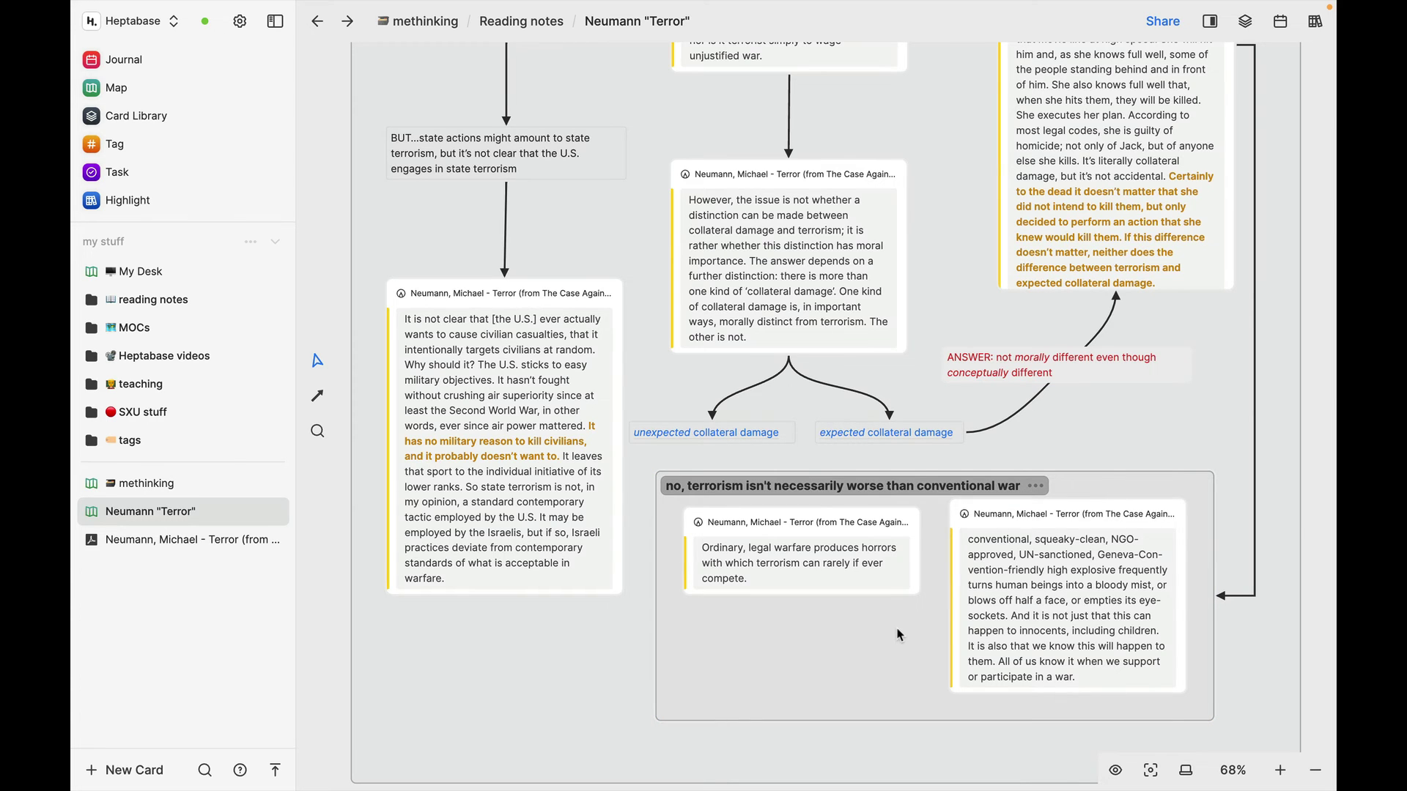
pyautogui.scroll(10, 900, 634)
pyautogui.hscroll(-7, 900, 635)
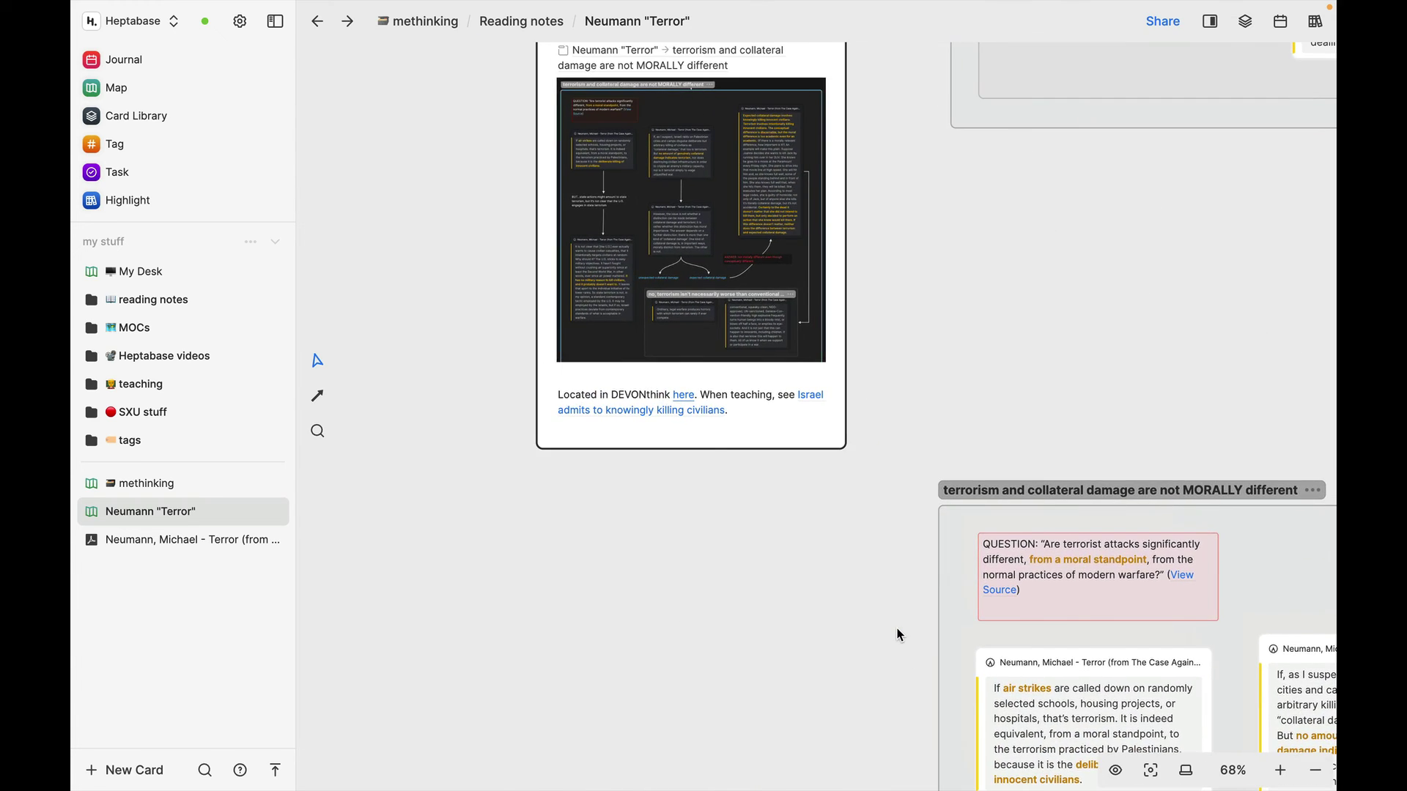
# Pan the canvas until the full Michael Neumann's "Terror" notes card with its image embeds is visible
pyautogui.scroll(10, 897, 630)
pyautogui.hscroll(-3, 897, 630)
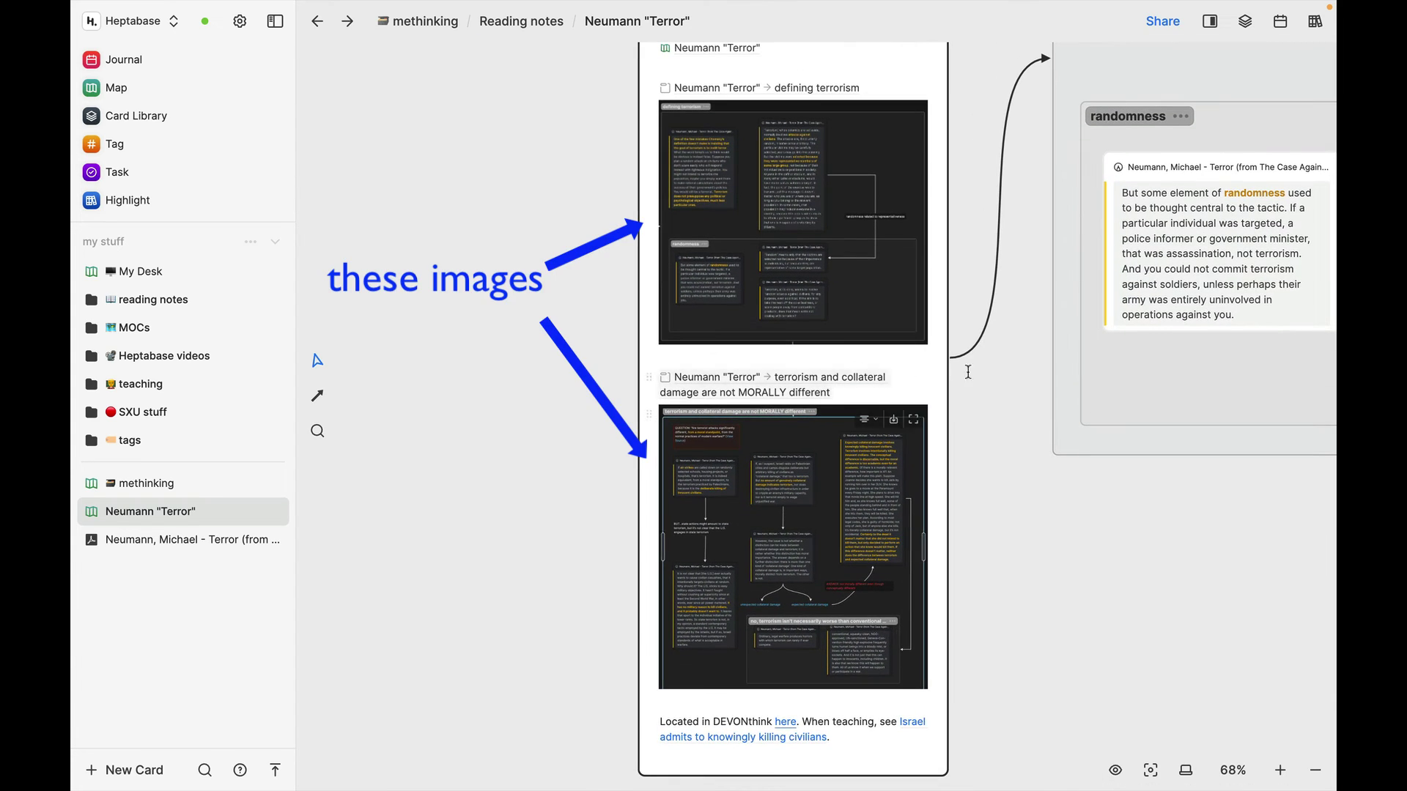
pyautogui.scroll(-1, 1157, 521)
pyautogui.hscroll(2, 1156, 521)
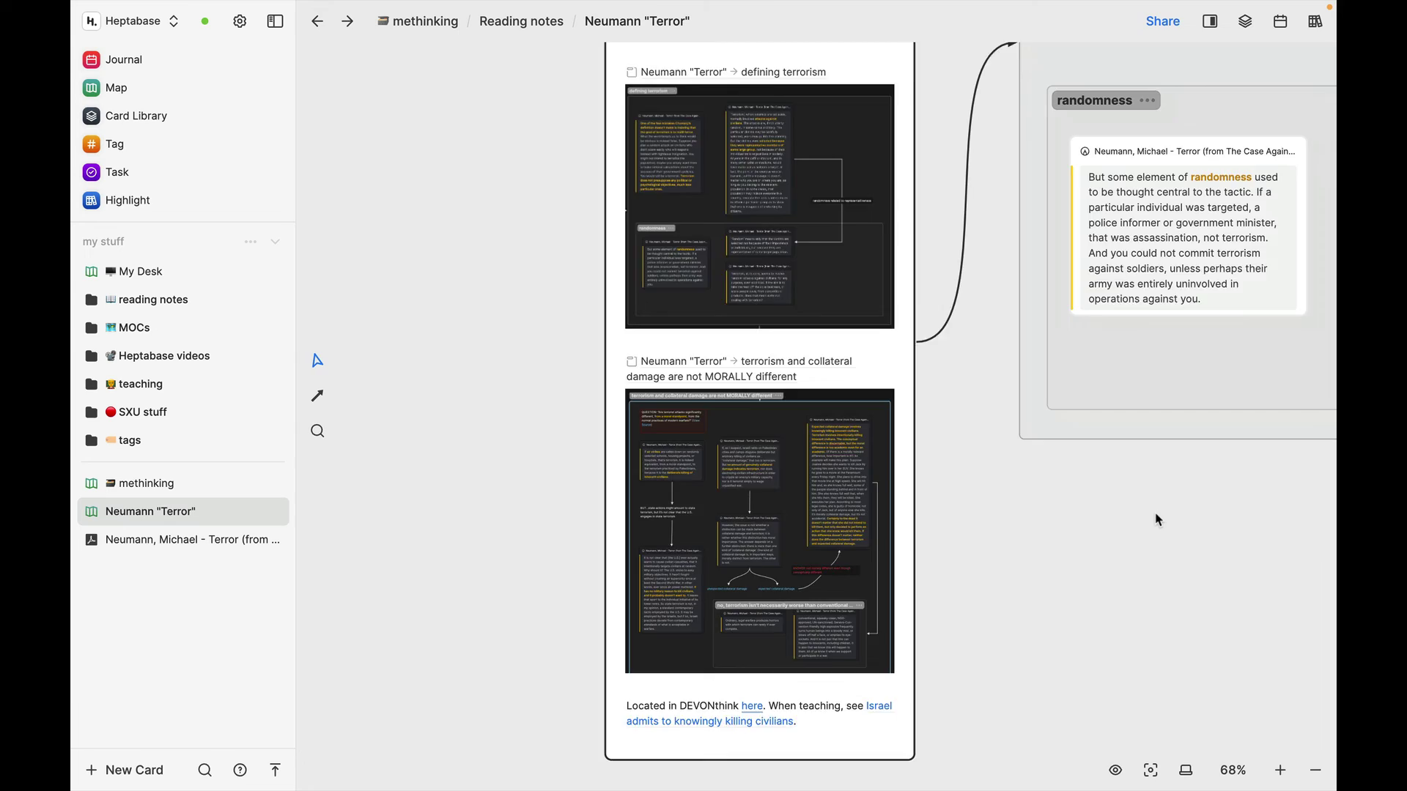
pyautogui.hscroll(5, 1156, 520)
pyautogui.scroll(1, 1157, 521)
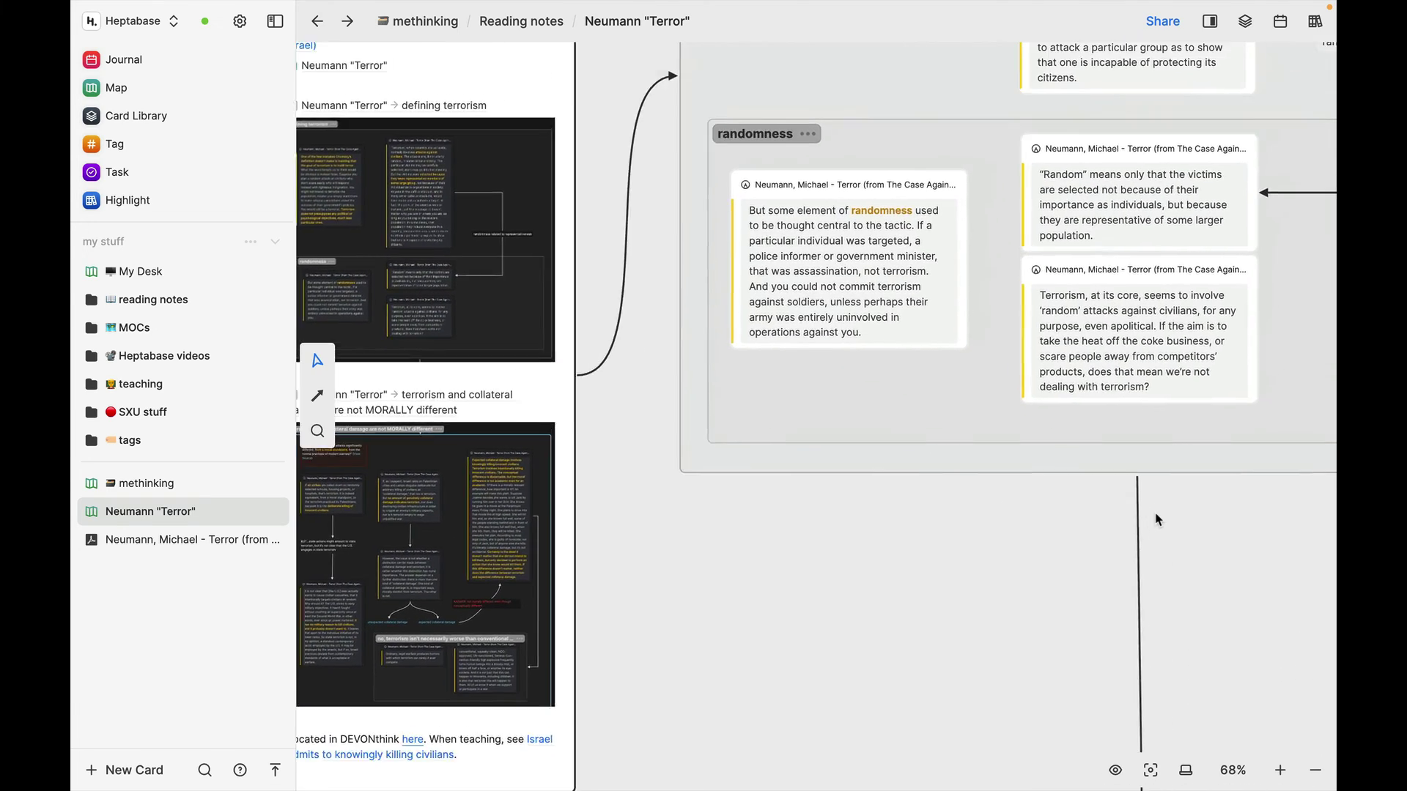
pyautogui.scroll(2, 1157, 520)
pyautogui.hscroll(2, 1156, 520)
pyautogui.hscroll(-6, 1157, 520)
pyautogui.scroll(-2, 1156, 521)
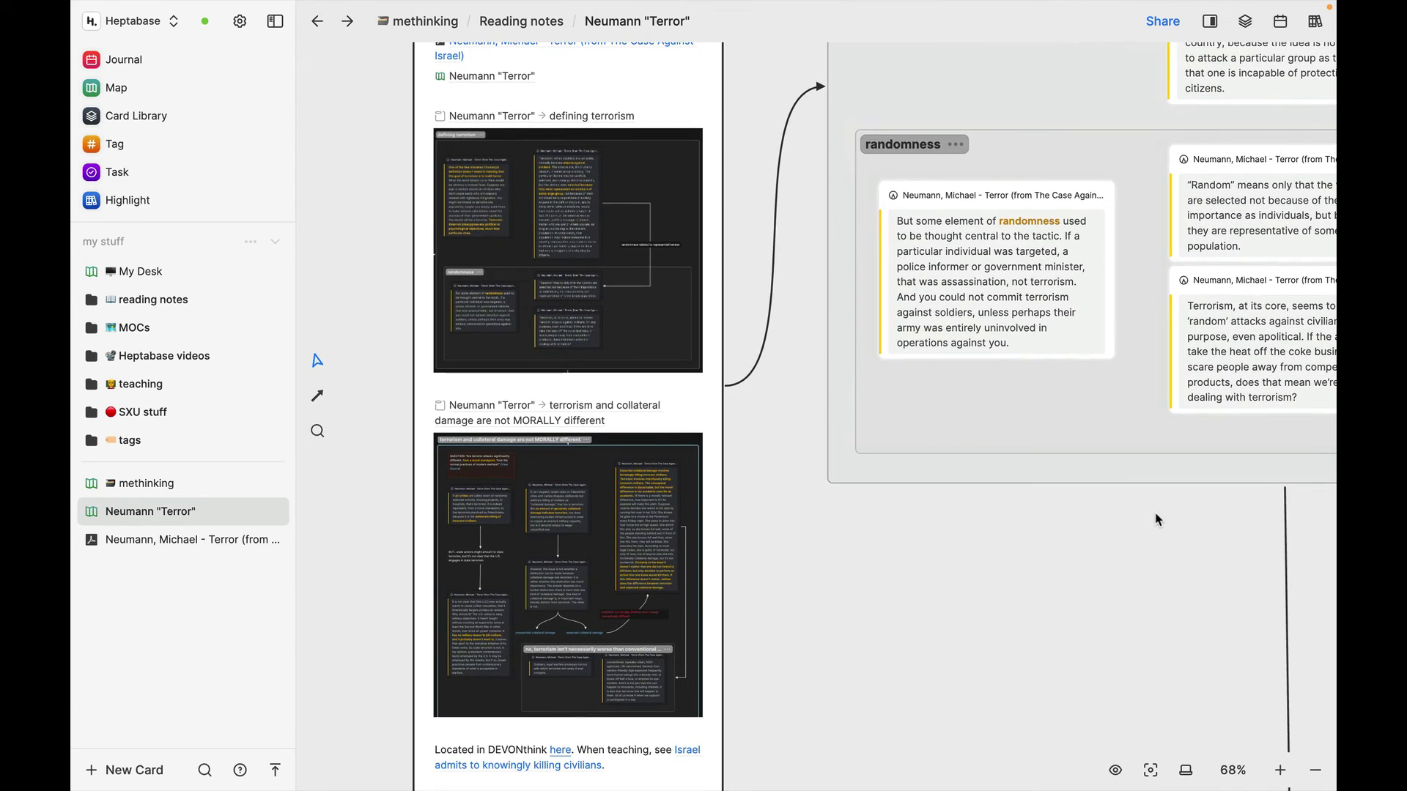
pyautogui.scroll(1, 645, 224)
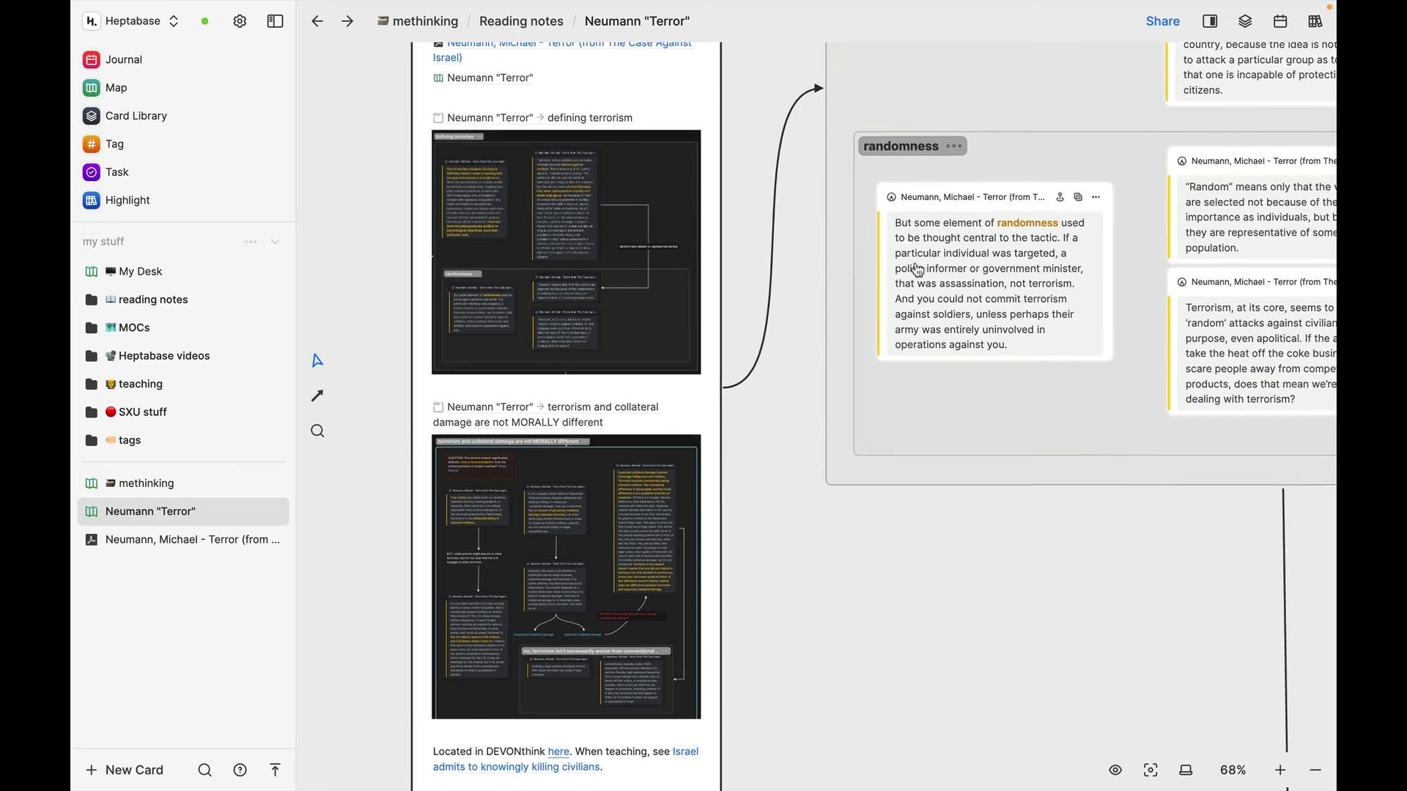
pyautogui.scroll(3, 917, 270)
pyautogui.hscroll(3, 917, 270)
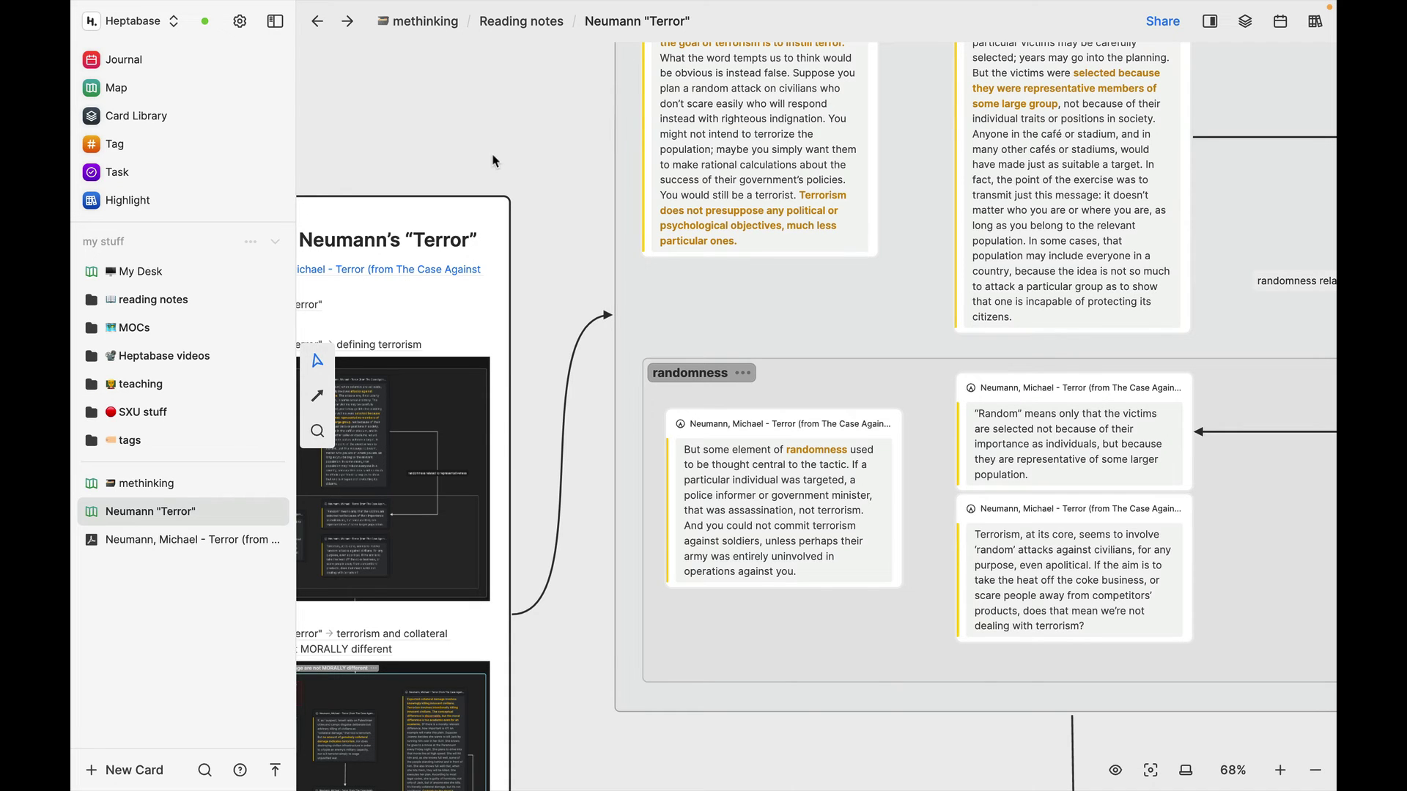
pyautogui.hscroll(-3, 493, 161)
pyautogui.moveTo(551, 400)
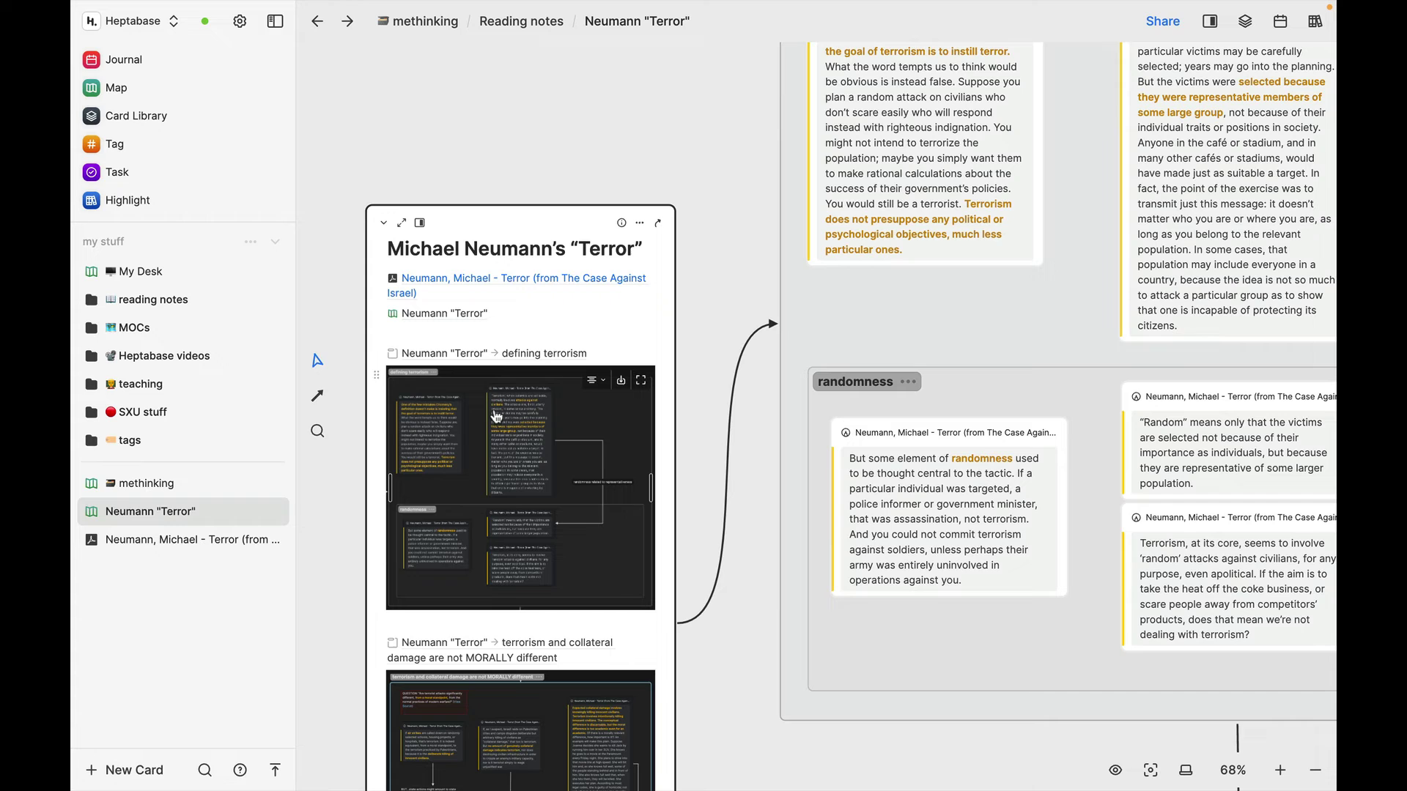
pyautogui.click(501, 220)
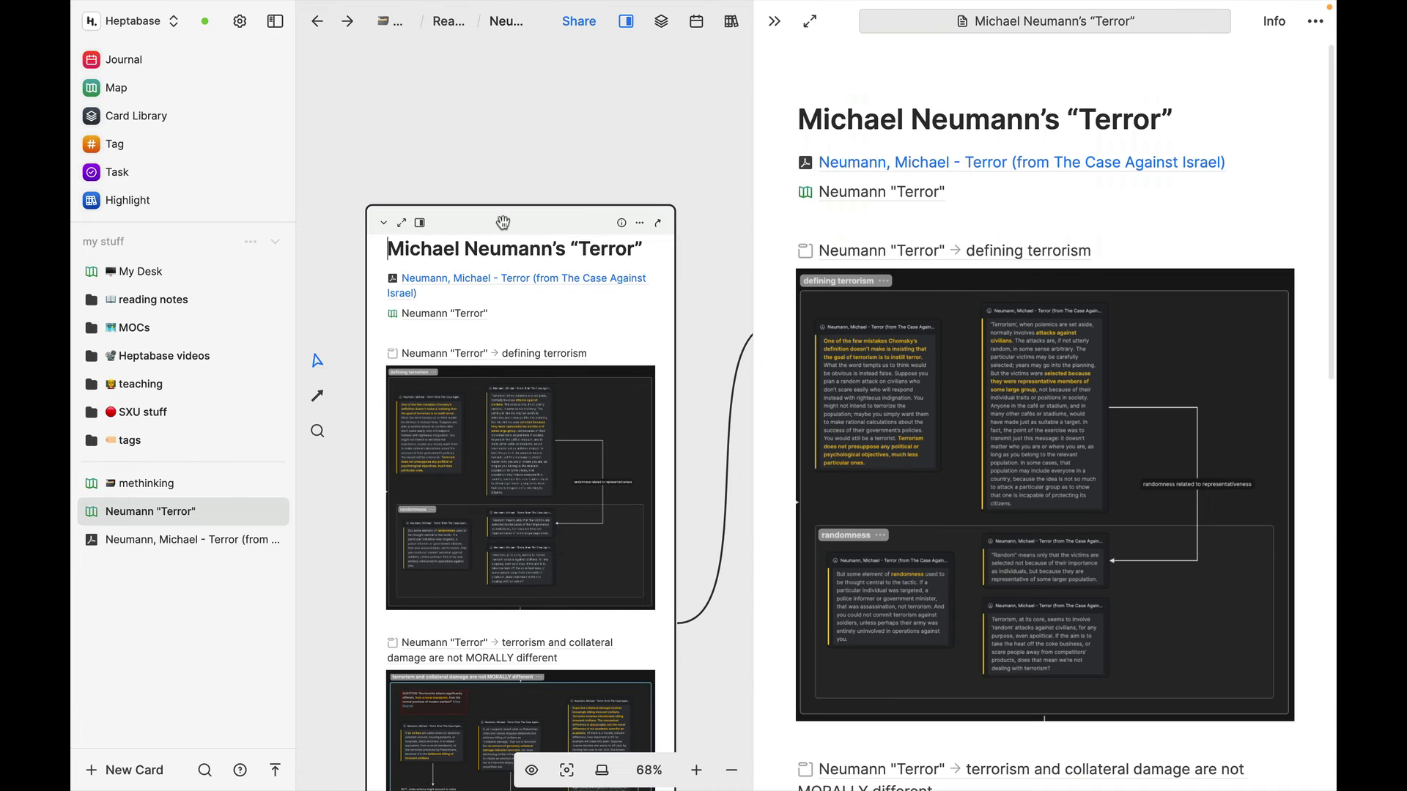
pyautogui.scroll(-3, 908, 344)
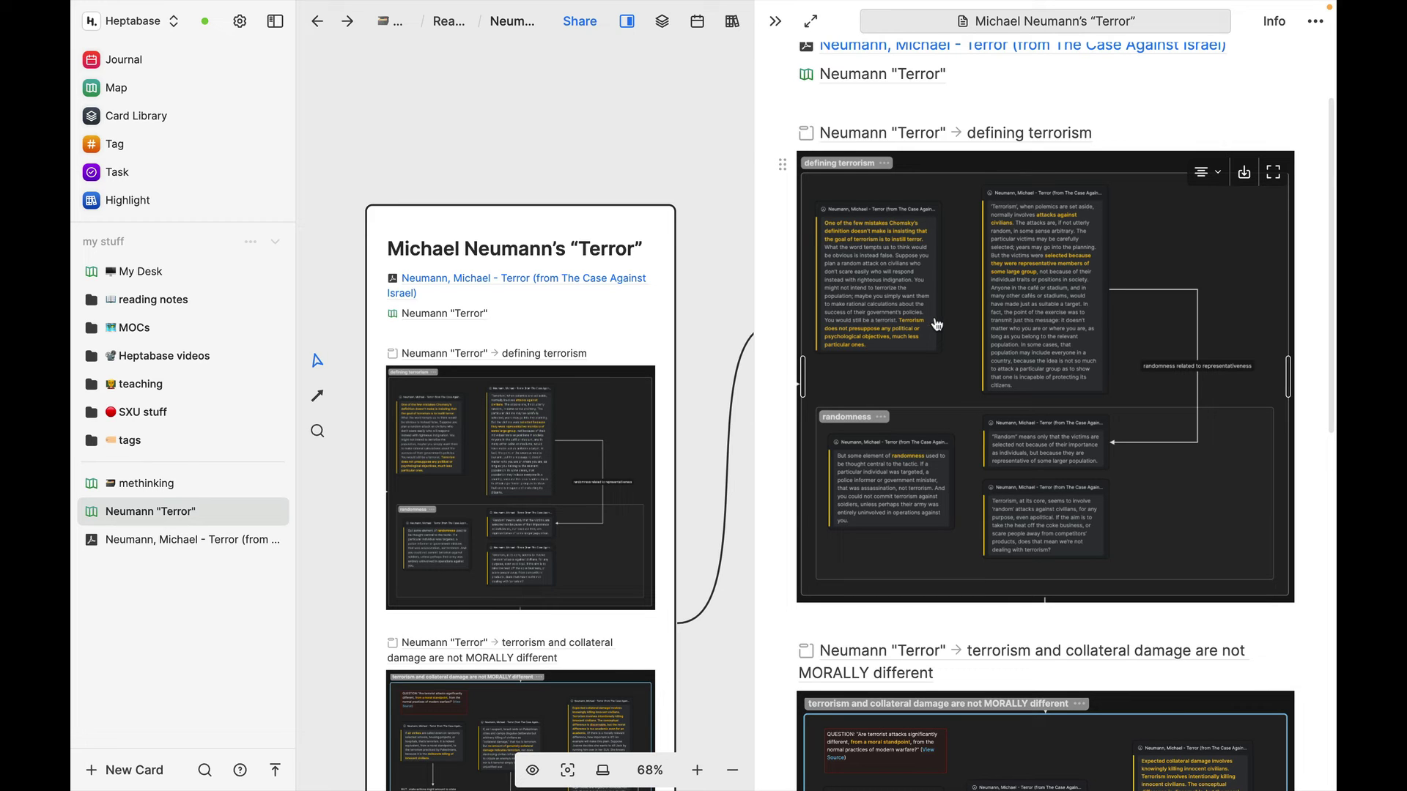
pyautogui.scroll(-1, 954, 327)
pyautogui.scroll(-5, 955, 326)
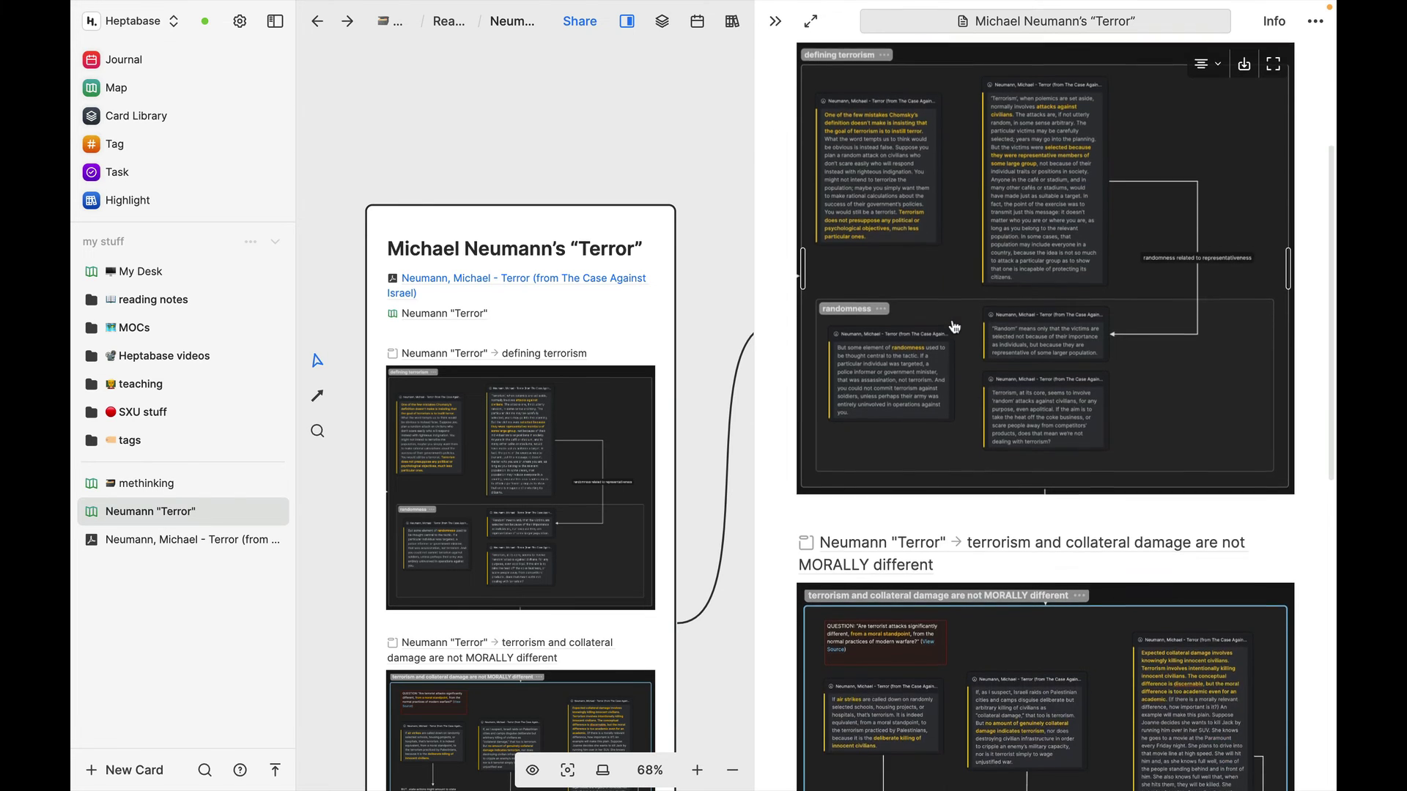
pyautogui.scroll(-2, 955, 327)
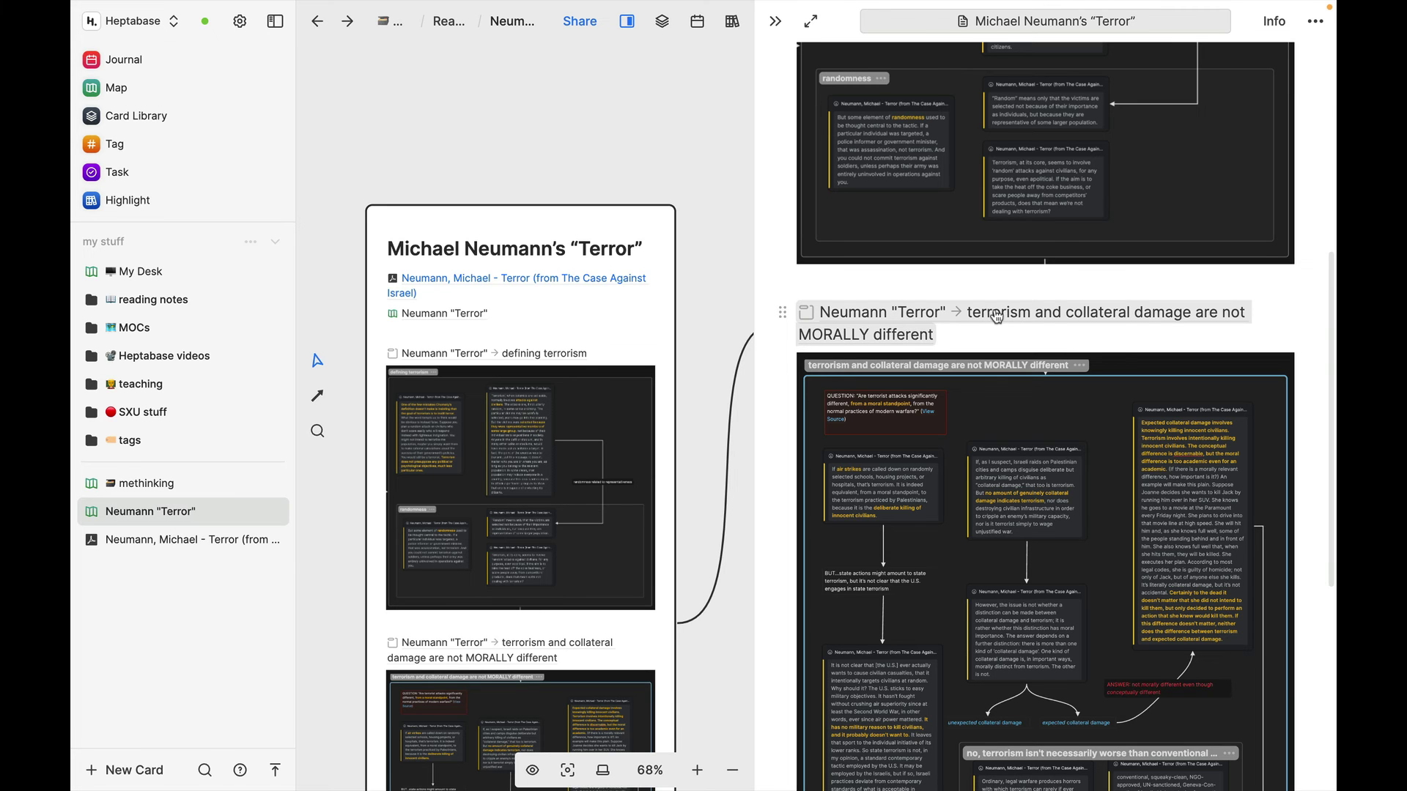
# Jump the board to the 'terrorism and collateral damage' section via the card's link
pyautogui.click(995, 316)
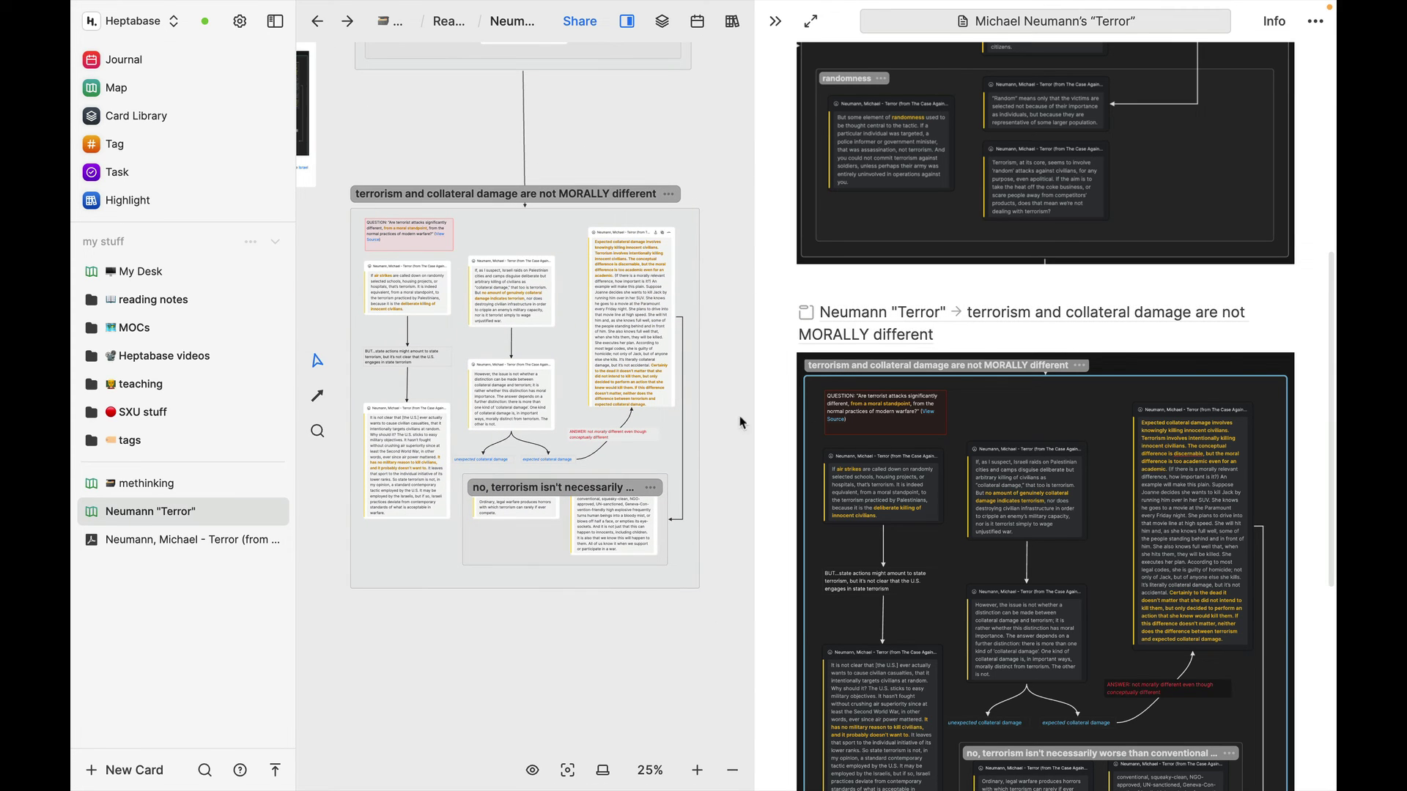
pyautogui.moveTo(949, 495)
pyautogui.scroll(-5, 949, 495)
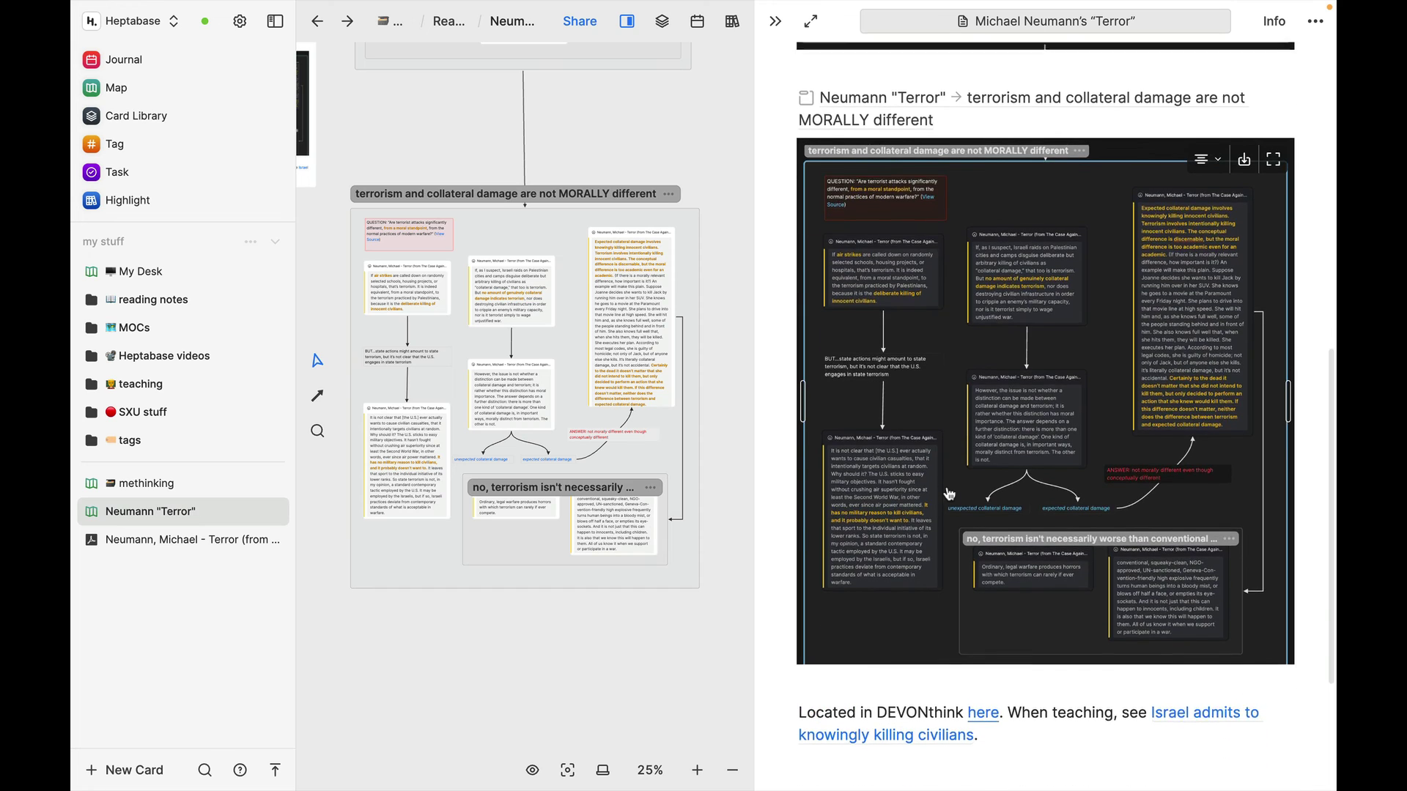
pyautogui.scroll(3, 948, 494)
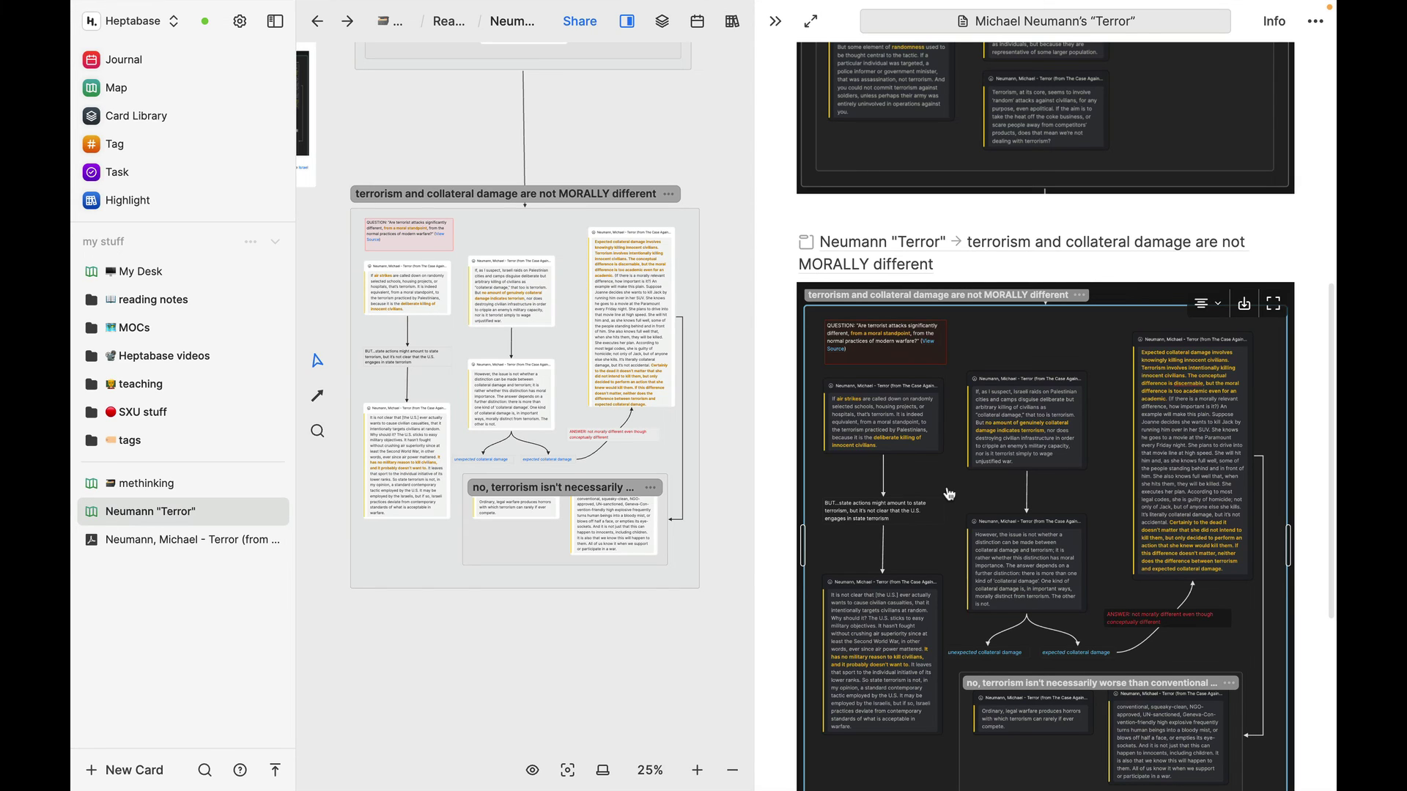
pyautogui.scroll(1, 949, 493)
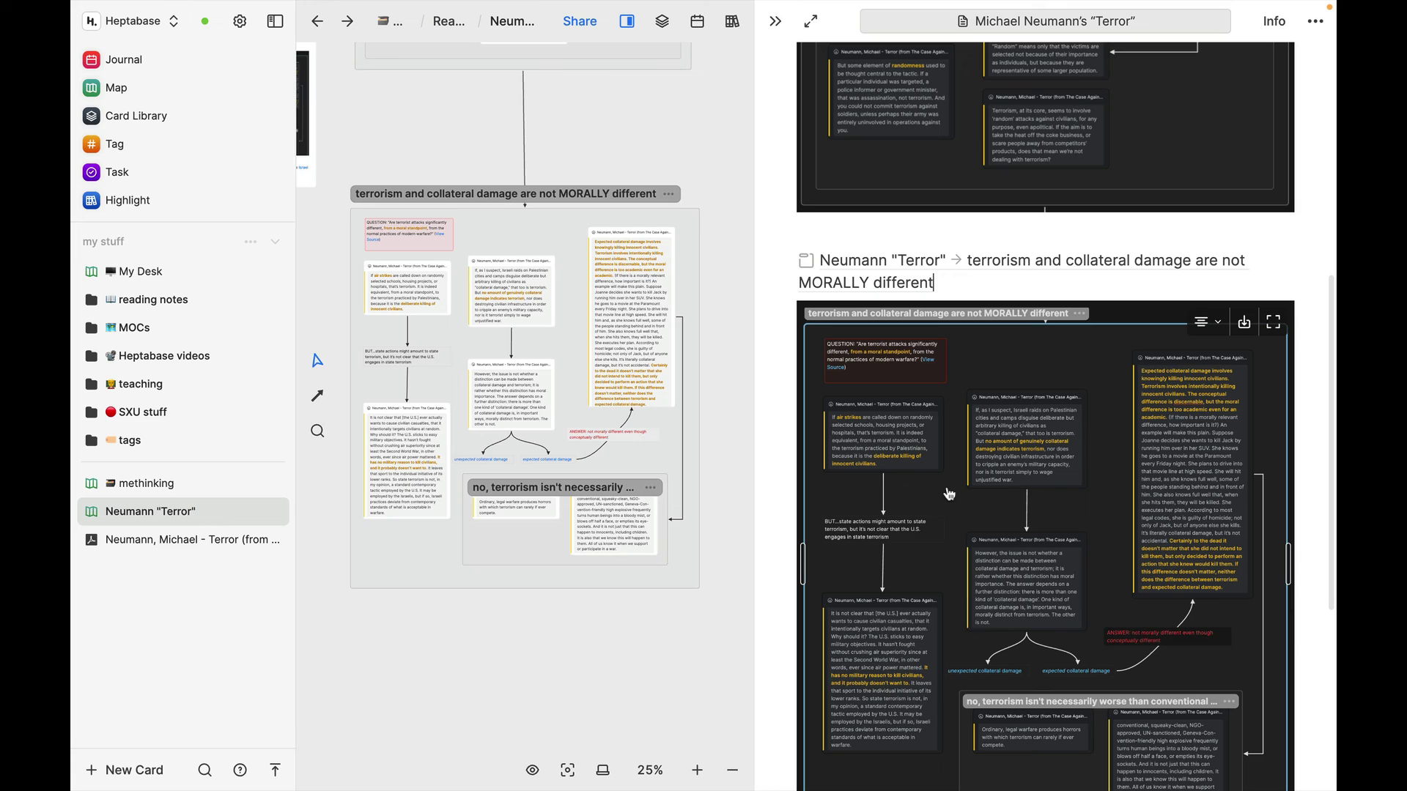